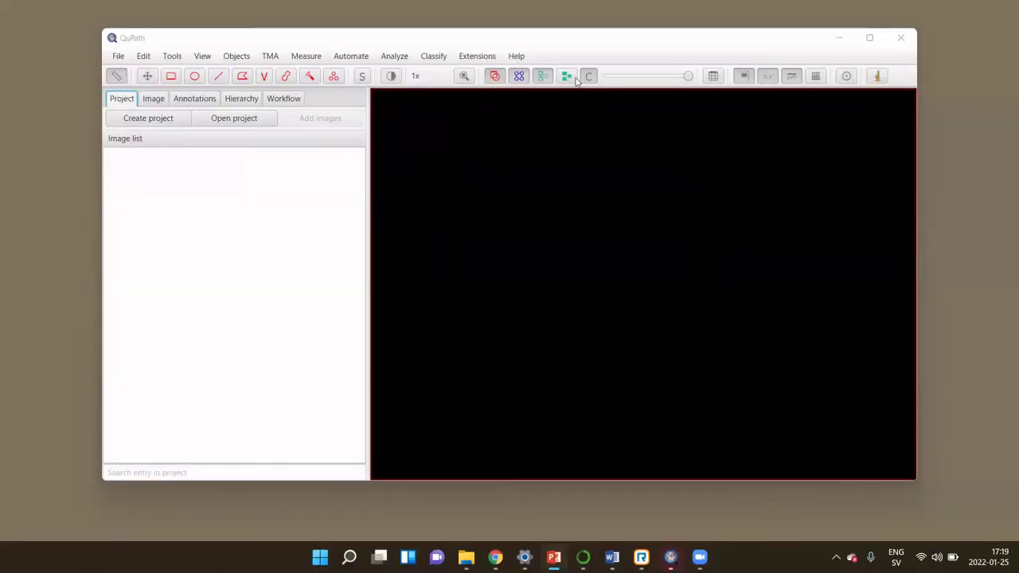
# Create a new project in a new Desktop folder named QuPath_Demo.
pyautogui.click(199, 49)
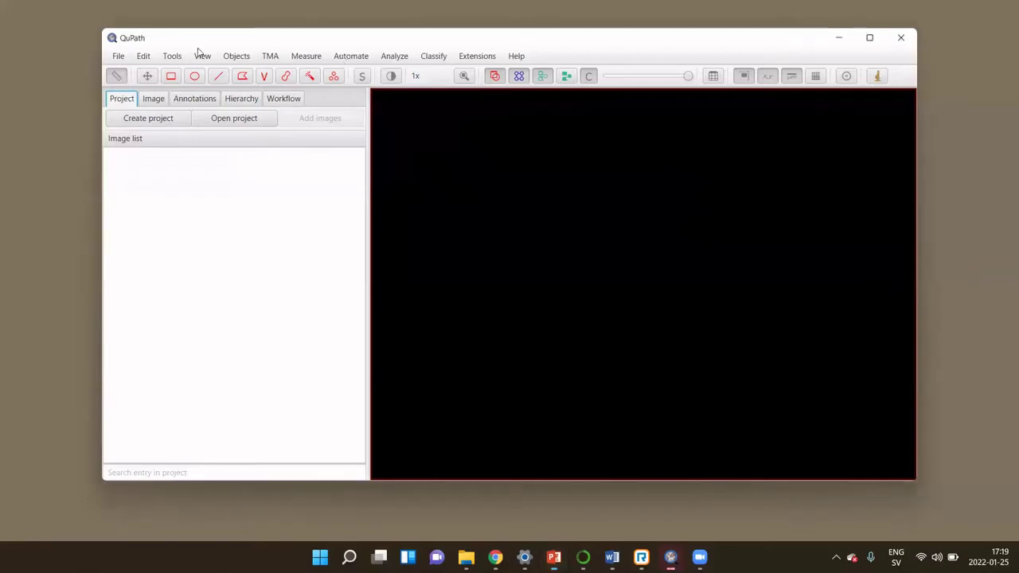
pyautogui.moveTo(199, 50); pyautogui.dragTo(185, 71)
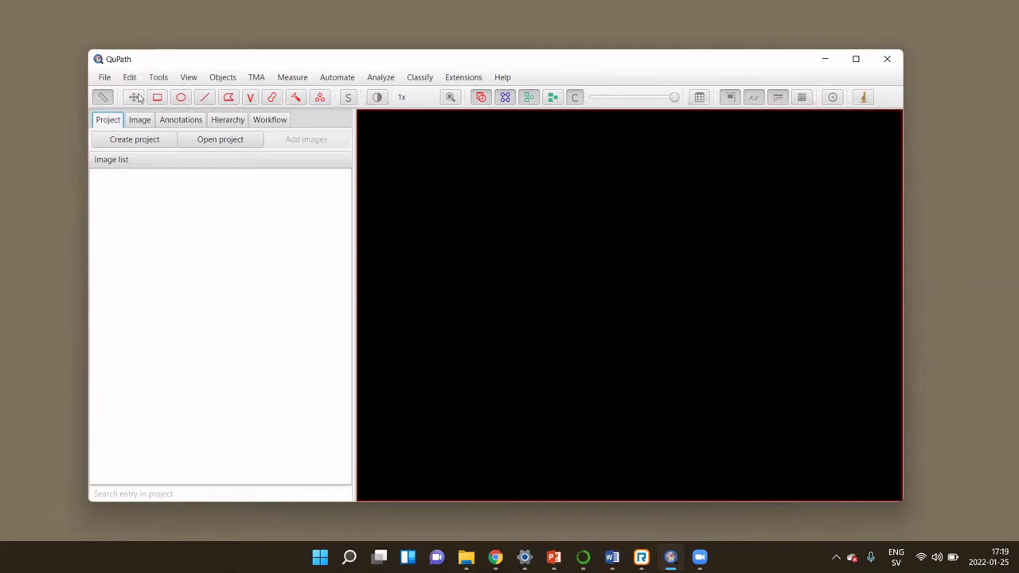
pyautogui.click(115, 83)
pyautogui.moveTo(117, 95)
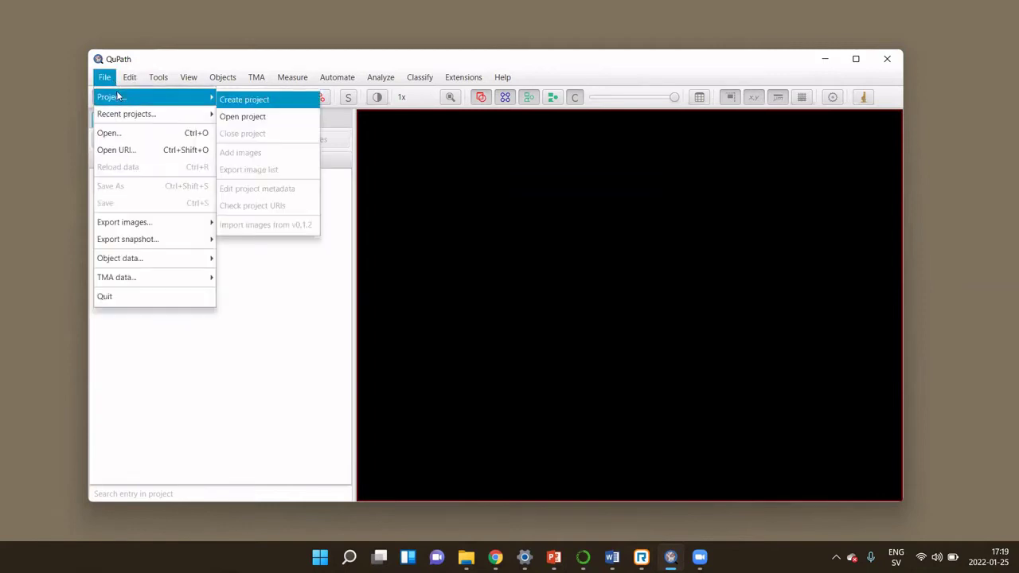
pyautogui.click(230, 103)
pyautogui.doubleClick(350, 175)
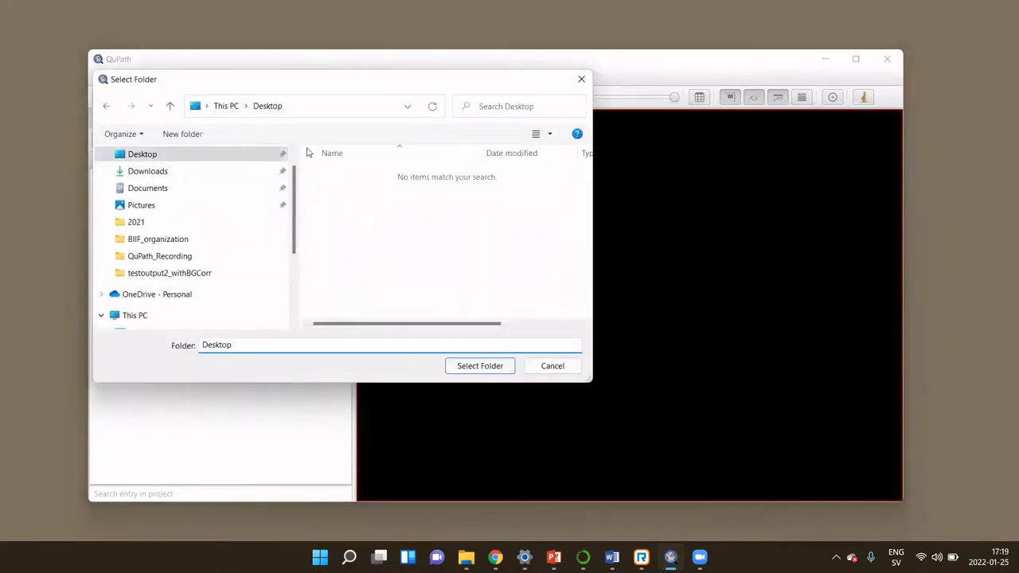
pyautogui.rightClick(372, 208)
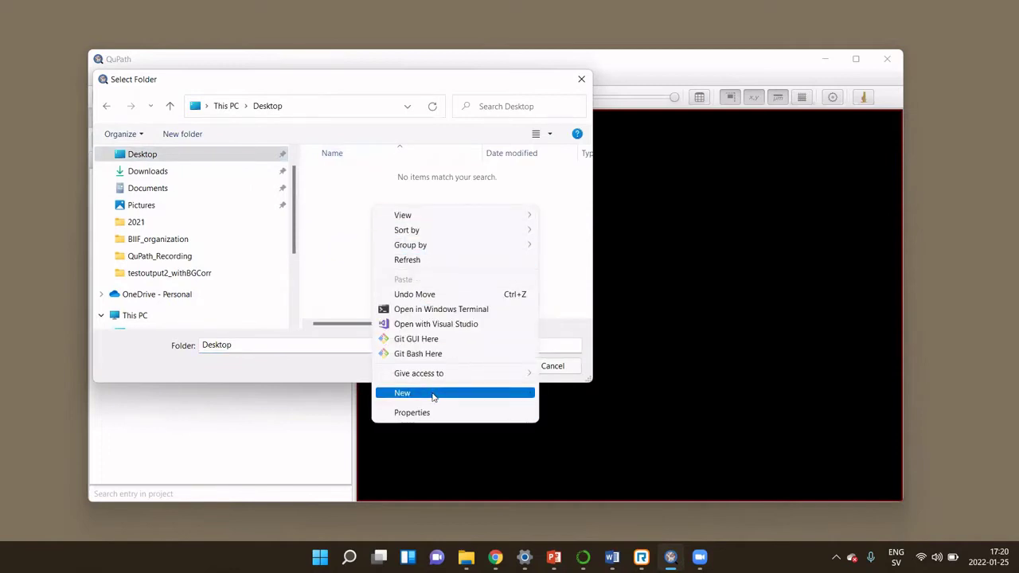
pyautogui.moveTo(446, 396)
pyautogui.click(576, 208)
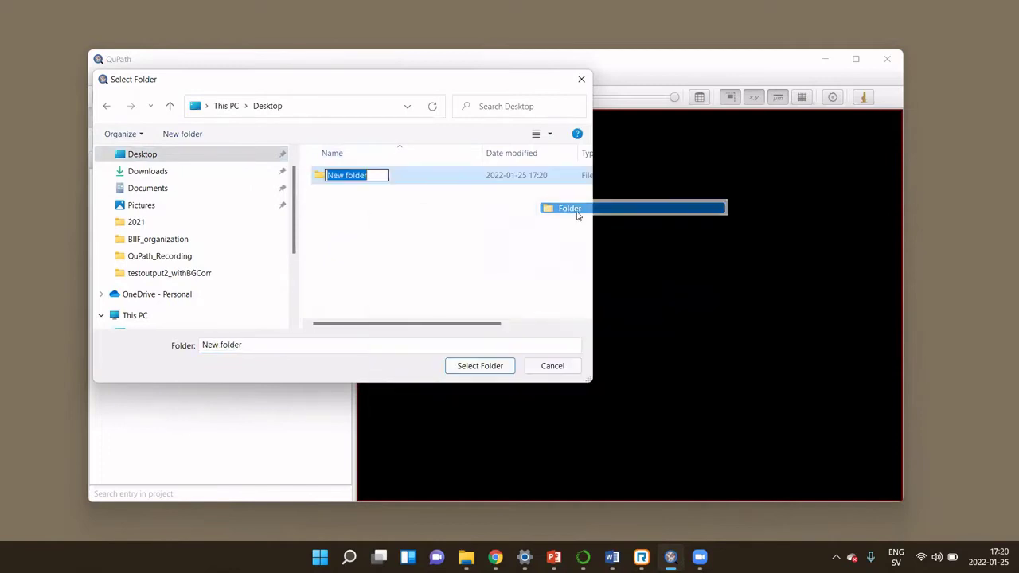
pyautogui.write('QuPath_Demo')
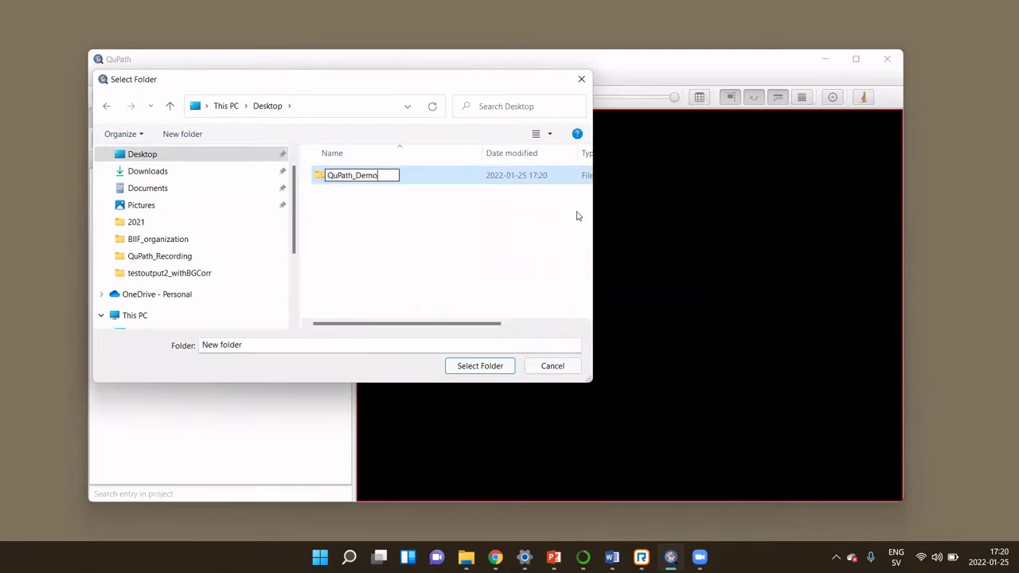
pyautogui.press('Return')
pyautogui.click(478, 367)
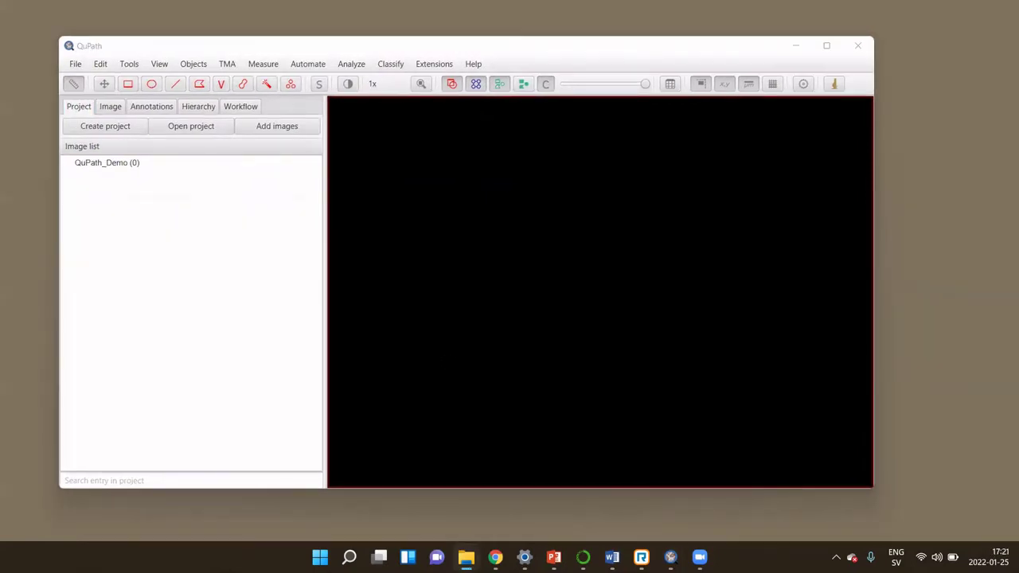
# Import the LGG TMA 5_2 component_data image from the Demo_Data folder into the project with image type Fluorescence, and minimize the folder window.
pyautogui.click(466, 557)
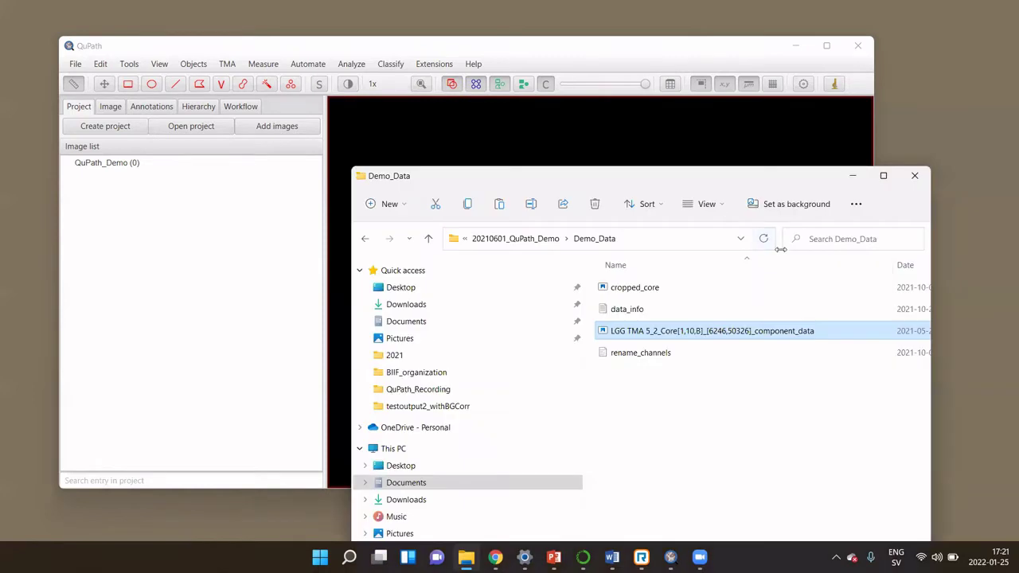
pyautogui.moveTo(734, 335); pyautogui.dragTo(209, 263)
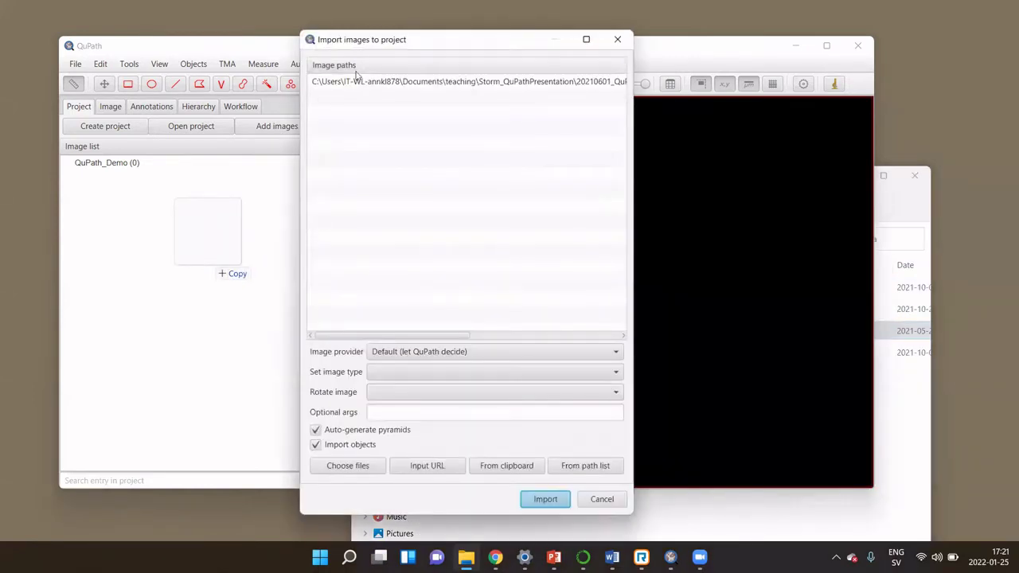
pyautogui.click(414, 379)
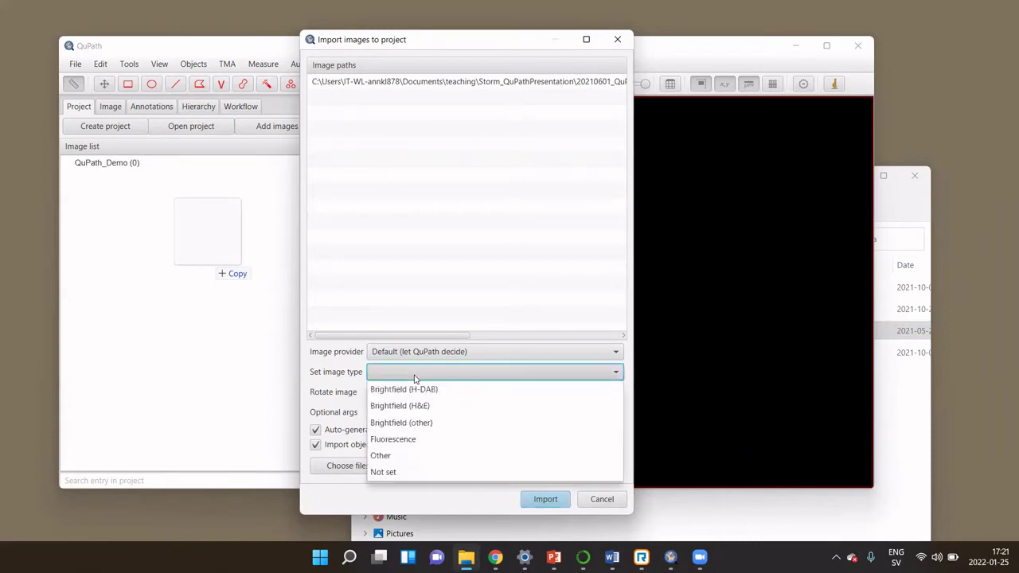
pyautogui.click(396, 441)
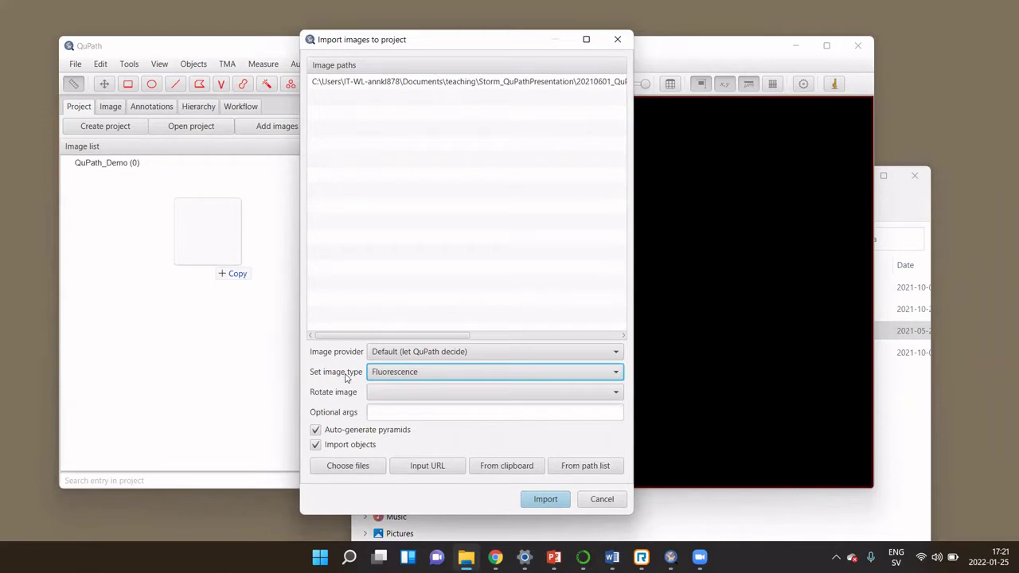
pyautogui.click(533, 502)
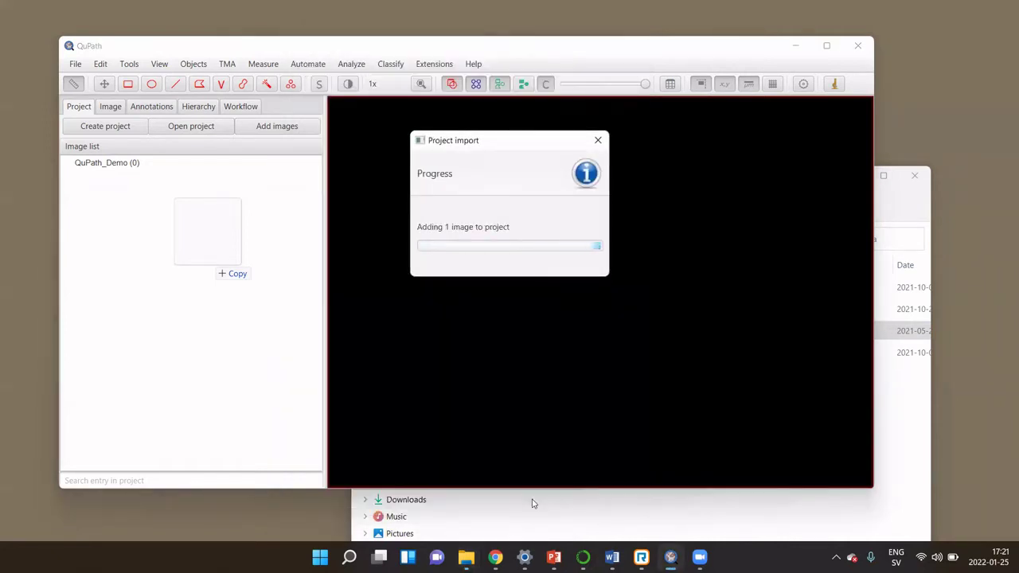
pyautogui.click(802, 505)
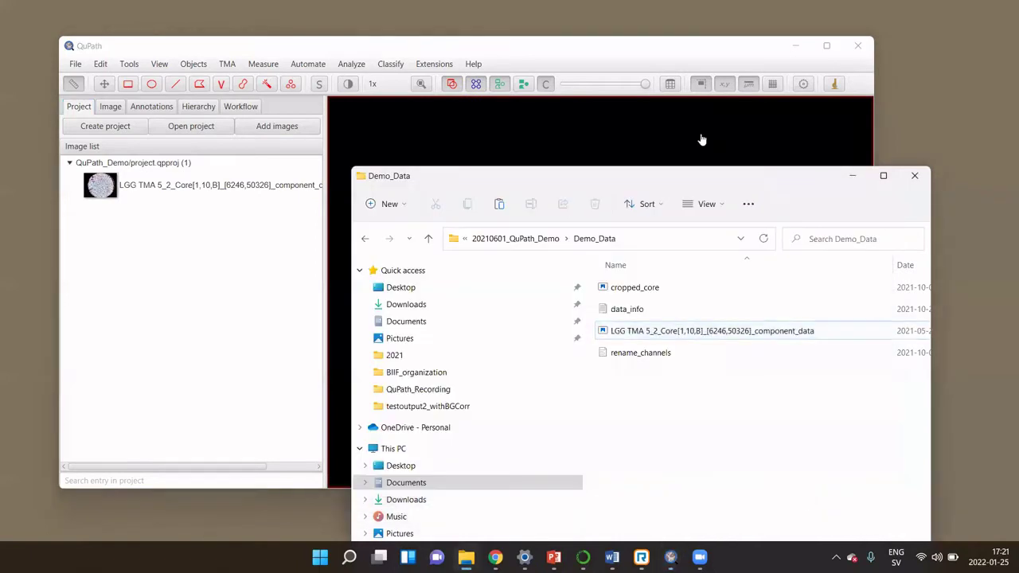
pyautogui.click(850, 178)
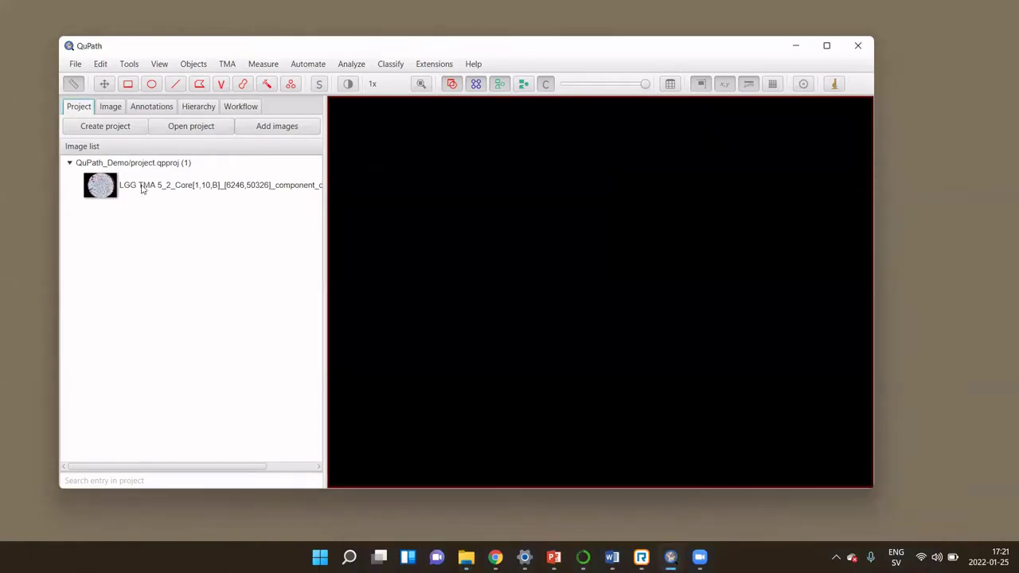
# Open the imported LGG TMA 5_2 core image from the project's image list in the viewer.
pyautogui.moveTo(142, 189)
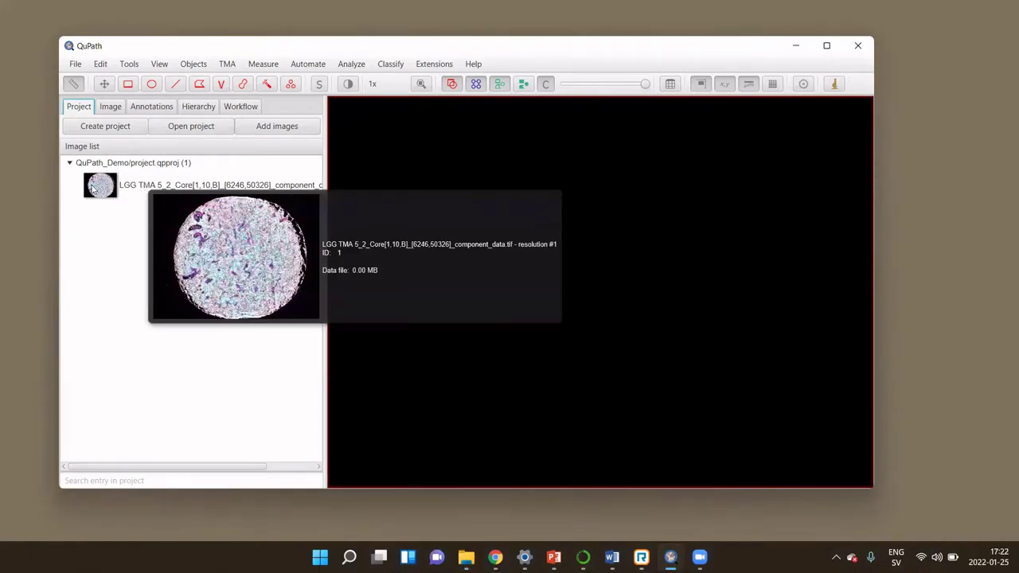
pyautogui.click(137, 193)
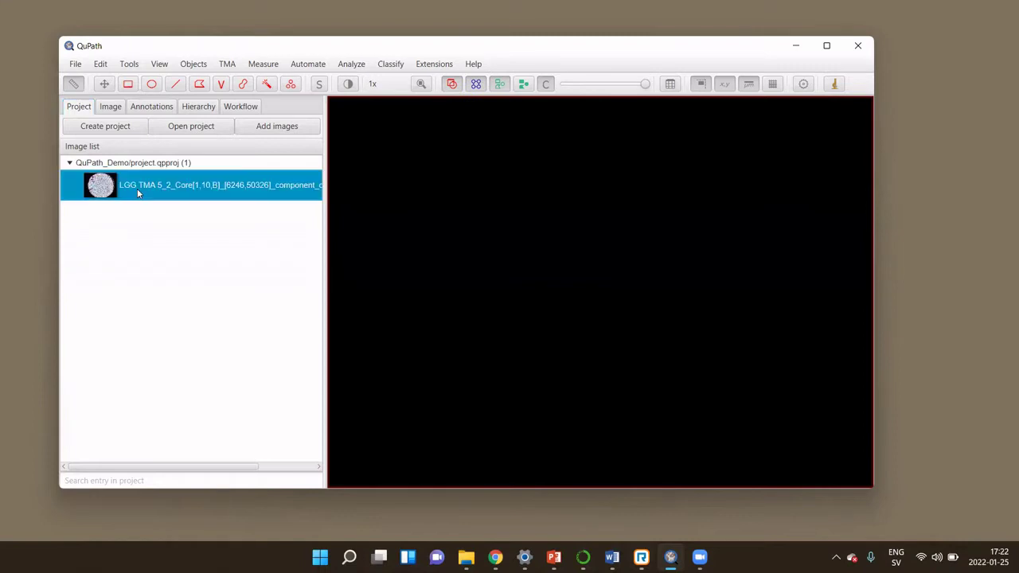
pyautogui.doubleClick(137, 191)
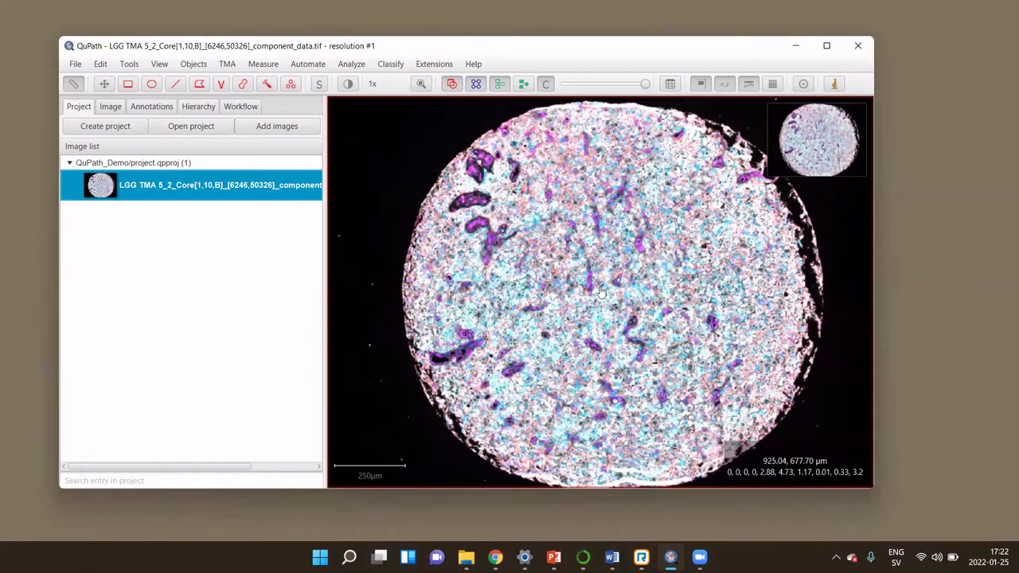
# Examine the tissue core up close, including the vessels near its upper-left edge, and return to the whole core.
pyautogui.scroll(5, 601, 292)
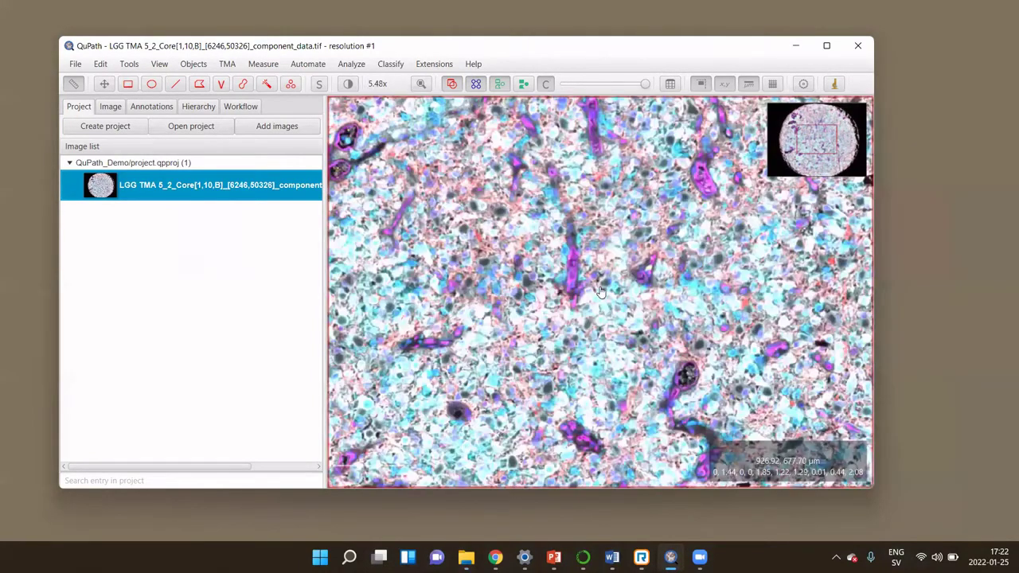
pyautogui.scroll(5, 601, 293)
pyautogui.scroll(-4, 601, 293)
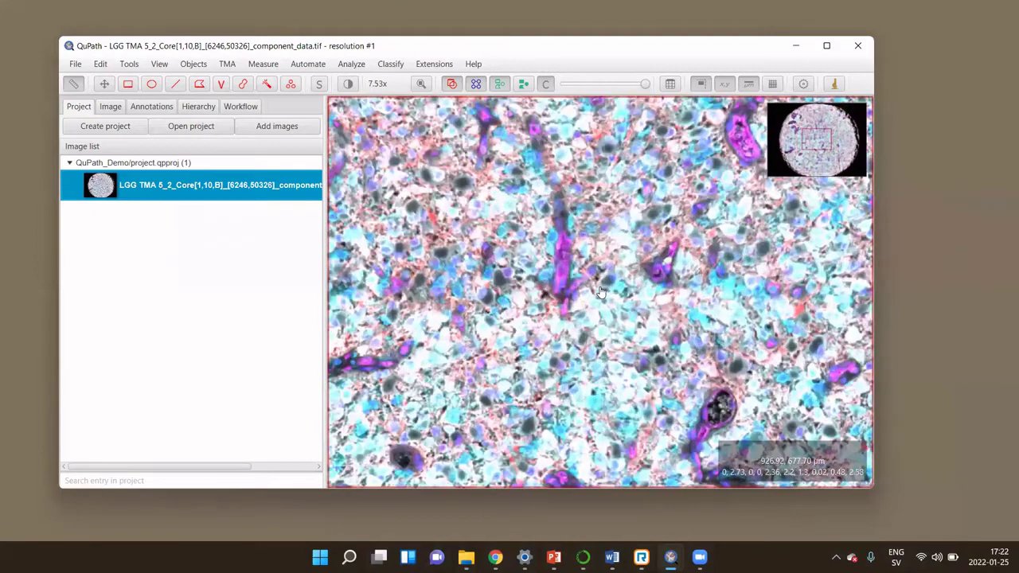
pyautogui.press('Up')
pyautogui.press('Left')
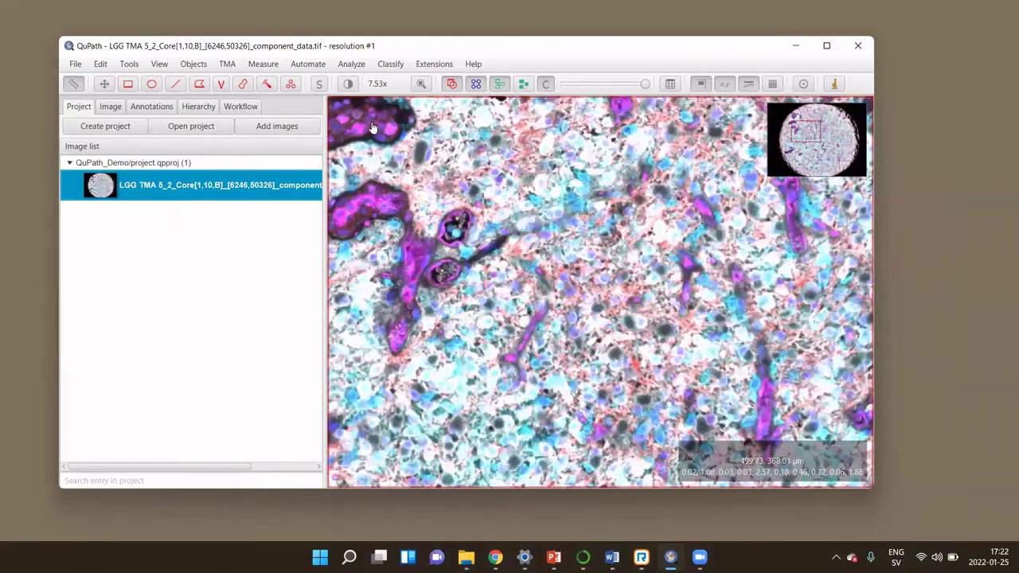
pyautogui.scroll(-5, 372, 127)
pyautogui.scroll(-3, 573, 232)
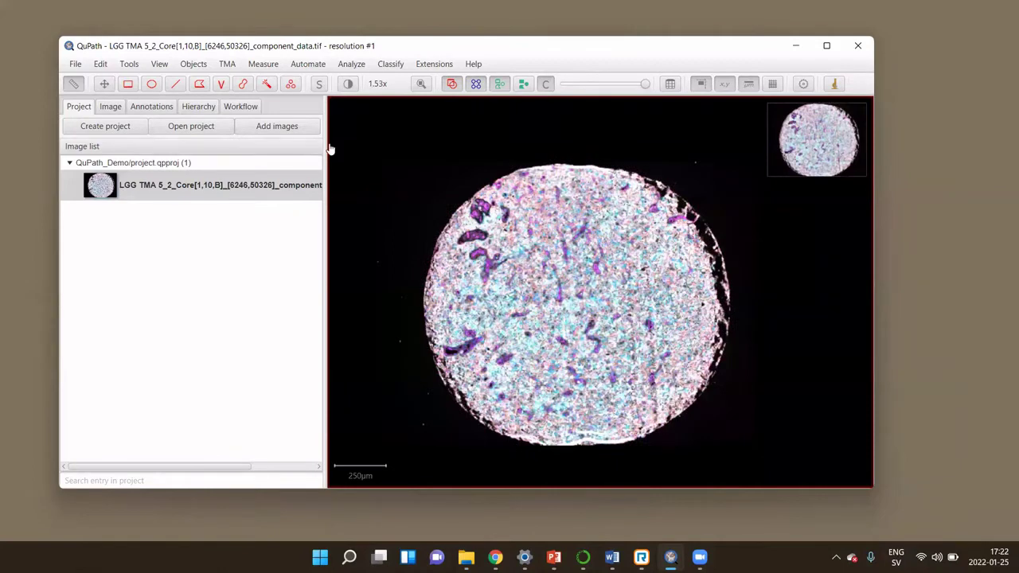
# Open the Brightness/Contrast settings and place their window clear of the tissue image.
pyautogui.click(167, 67)
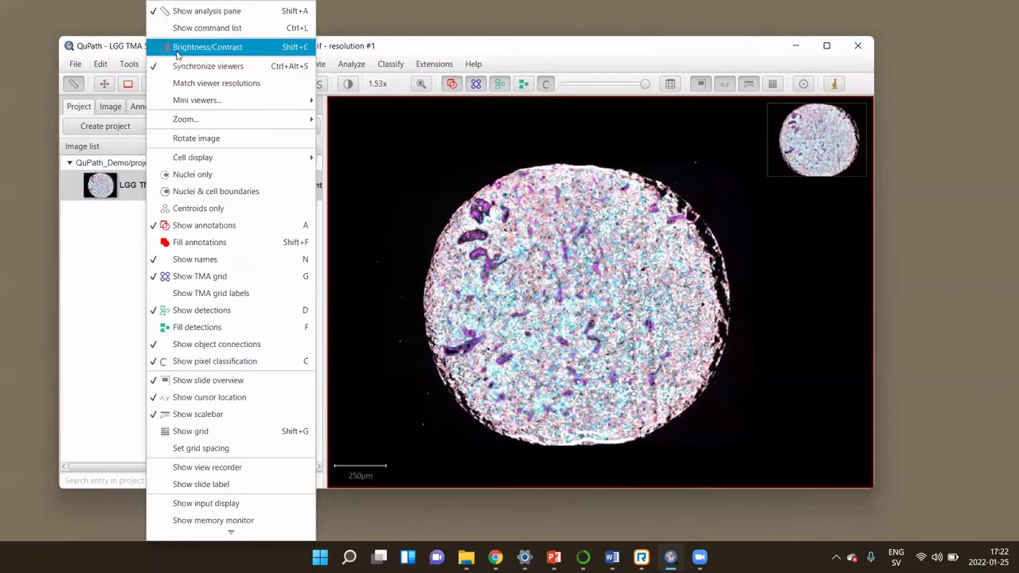
pyautogui.click(177, 49)
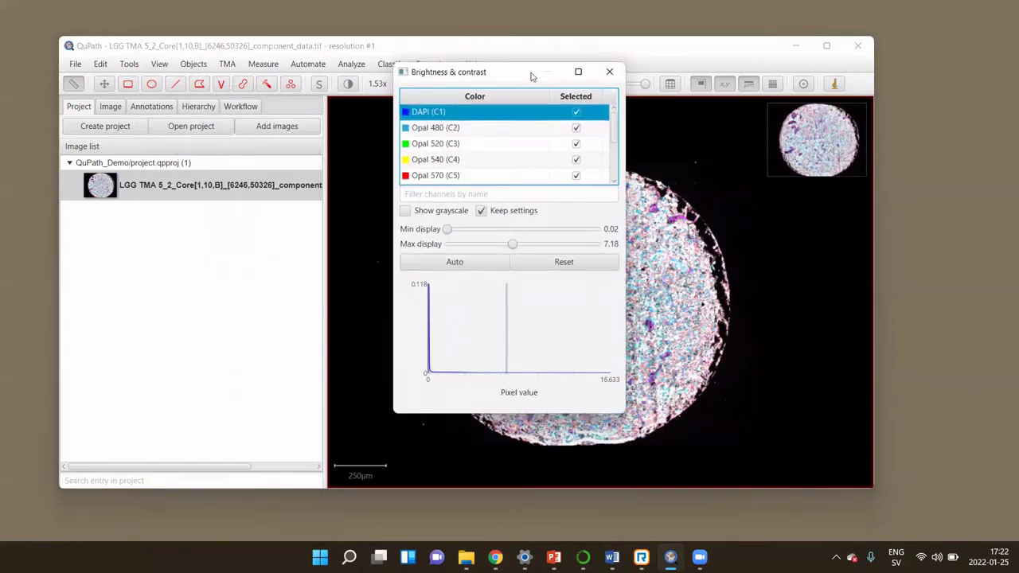
pyautogui.moveTo(532, 77); pyautogui.dragTo(200, 157)
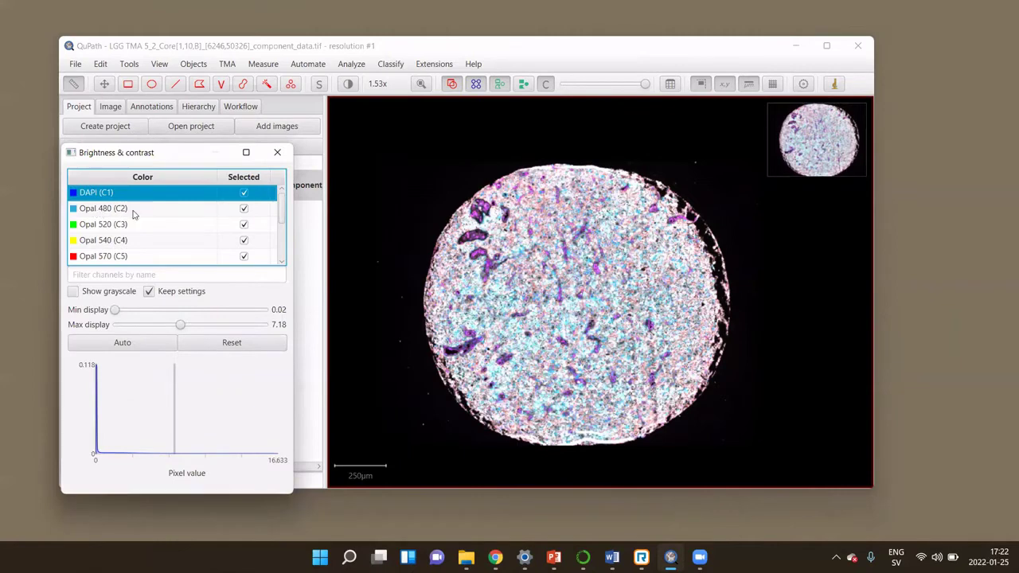
# Review the full list of image channels from DAPI (C1) to Autofluorescence (C10).
pyautogui.scroll(-5, 284, 209)
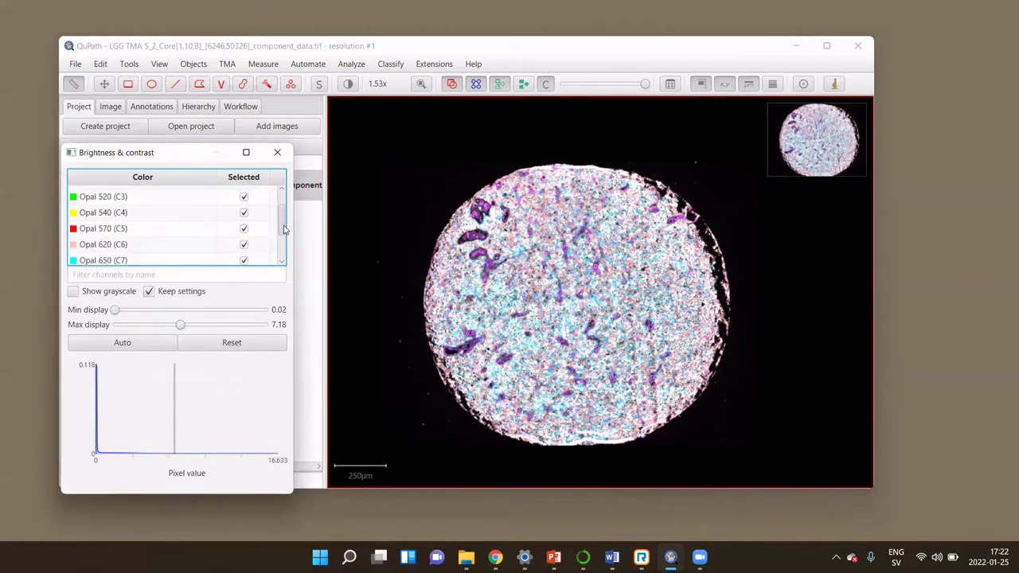
pyautogui.scroll(5, 284, 206)
pyautogui.moveTo(283, 205); pyautogui.dragTo(283, 249)
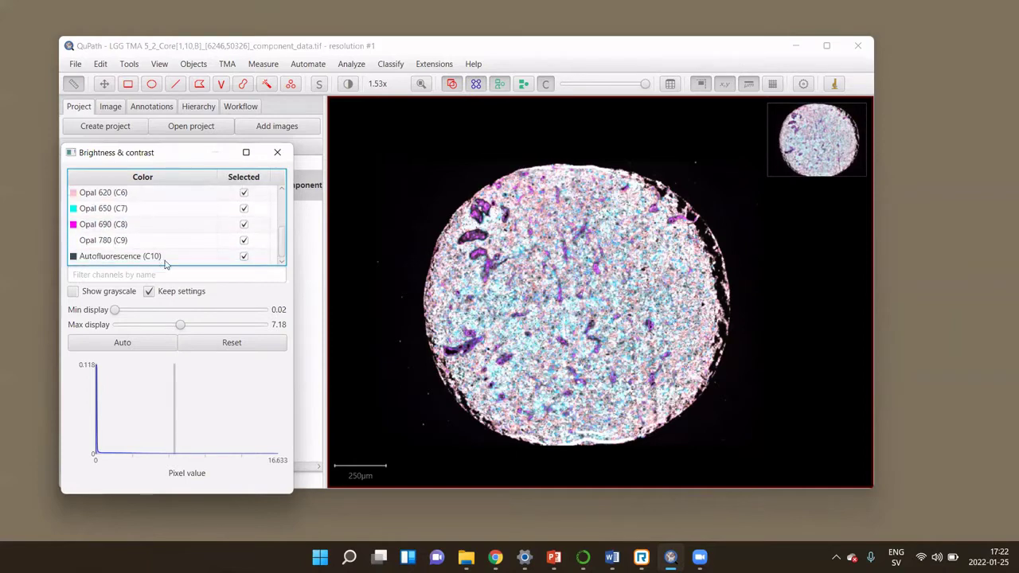
pyautogui.scroll(3, 146, 245)
pyautogui.scroll(-3, 136, 231)
pyautogui.scroll(3, 127, 245)
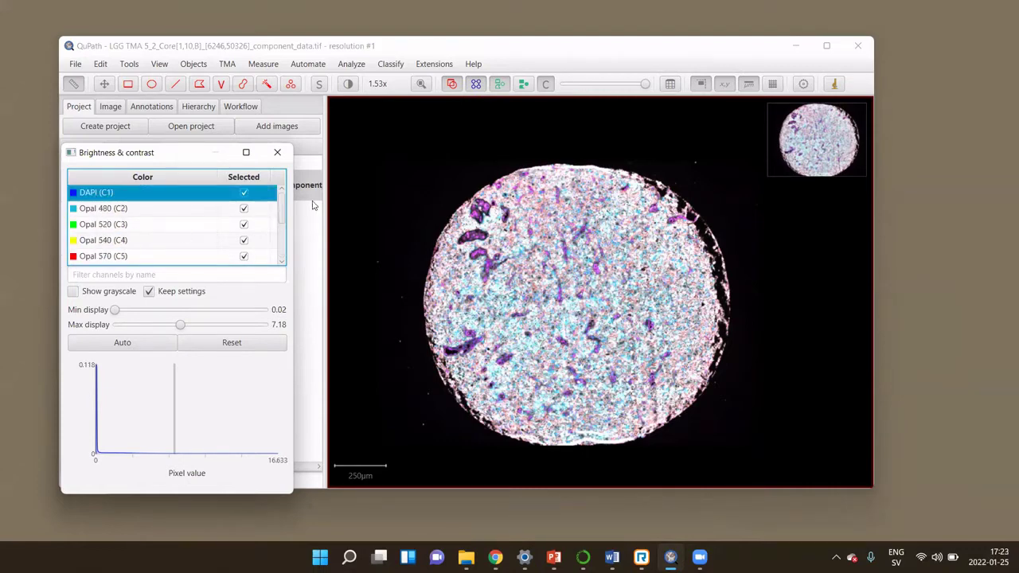
# Display only the DAPI (C1) channel in grayscale and inspect its nuclei up close.
pyautogui.click(73, 293)
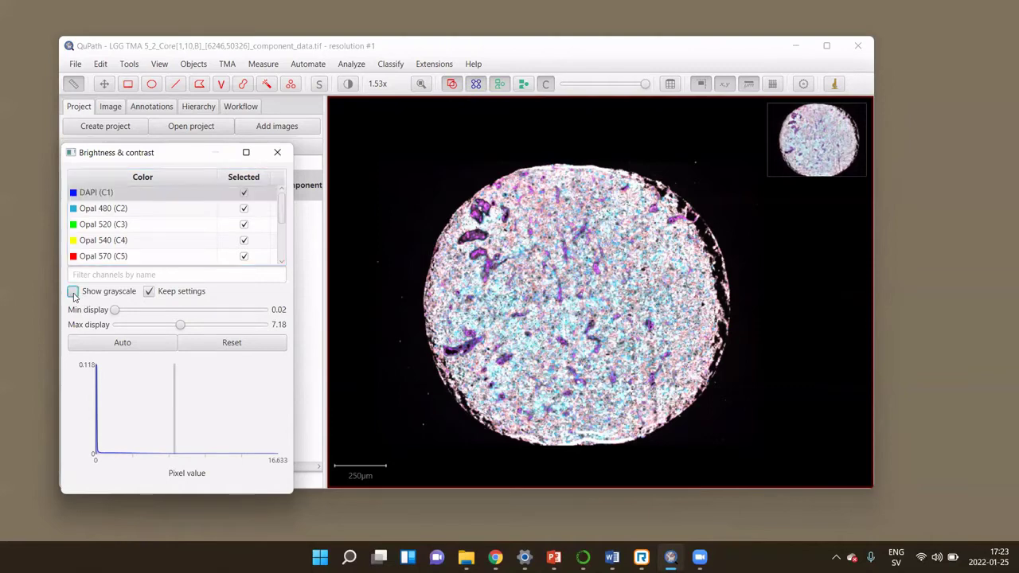
pyautogui.scroll(10, 592, 299)
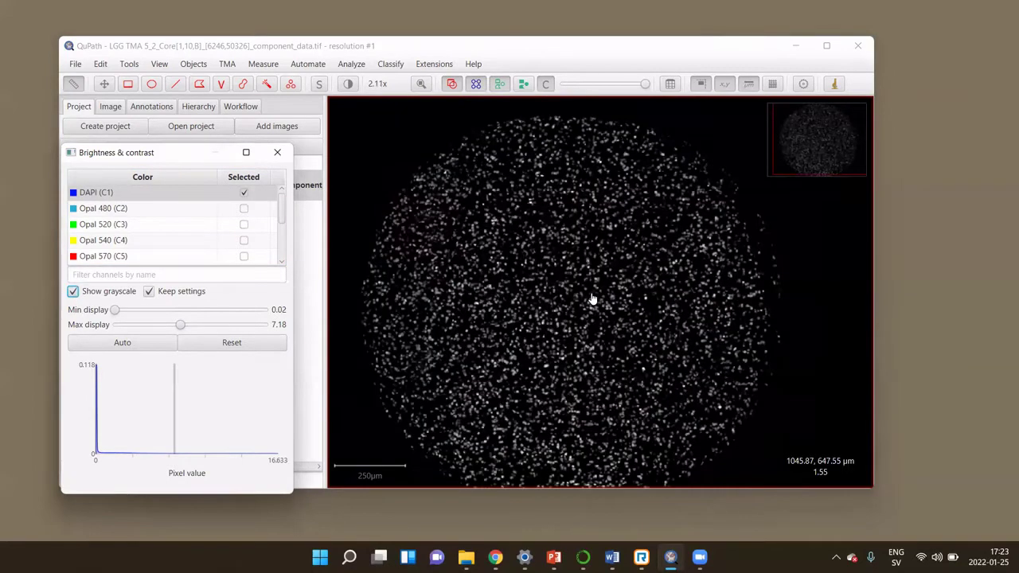
pyautogui.scroll(3, 561, 284)
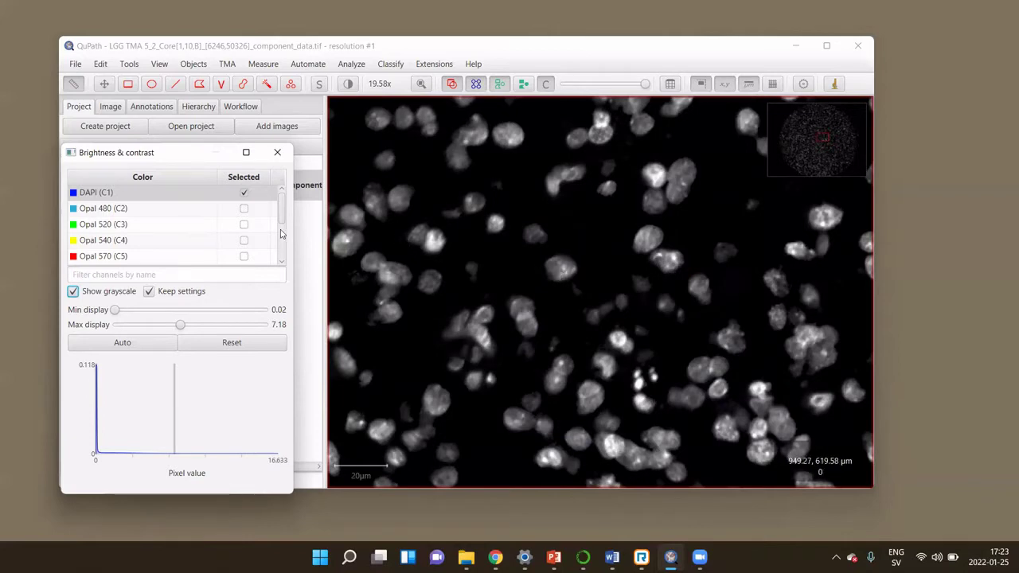
# View the Opal 480, Opal 520, Opal 540 and Opal 570 channels one at a time in grayscale.
pyautogui.click(244, 210)
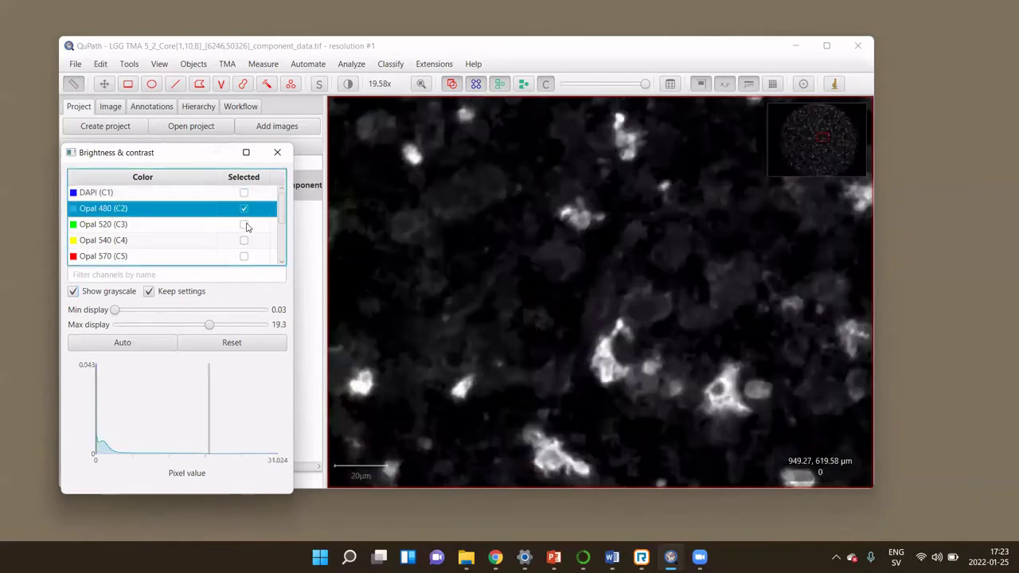
pyautogui.click(246, 224)
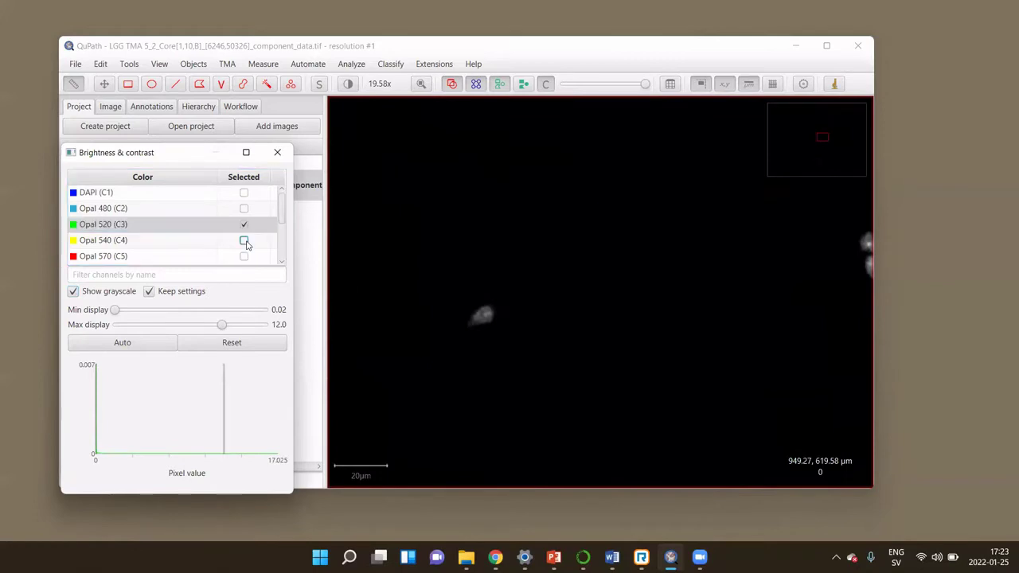
pyautogui.click(245, 240)
pyautogui.click(243, 257)
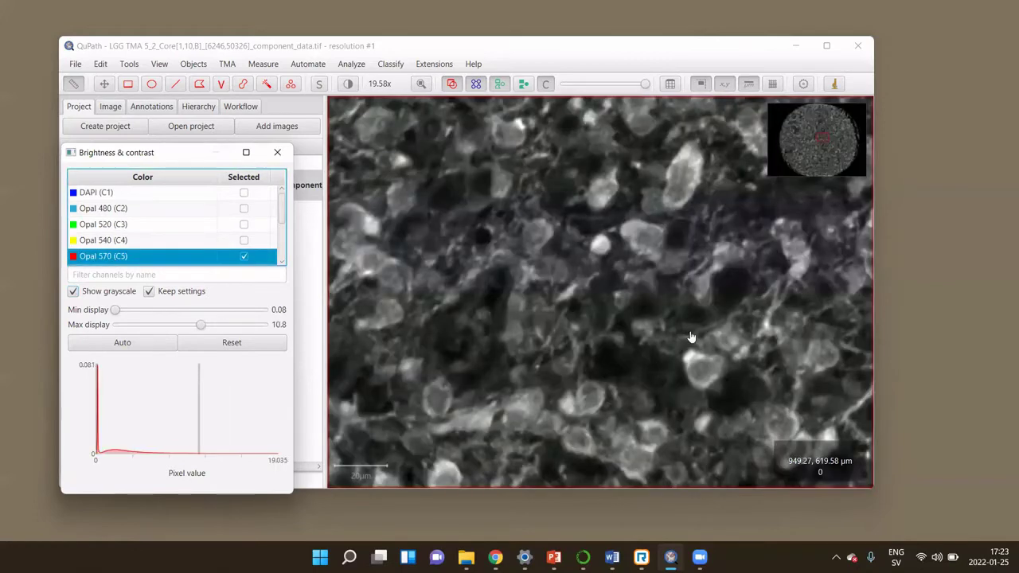
pyautogui.scroll(-5, 637, 278)
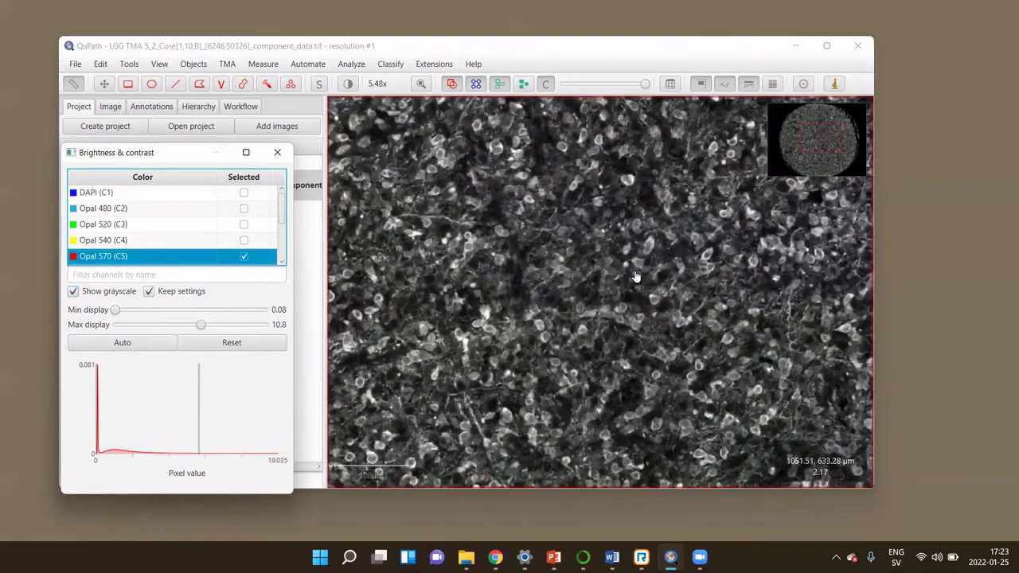
# Open the data_info text file from the Demo_Data folder in File Explorer and look up the marker name for channel 2.
pyautogui.scroll(-3, 637, 277)
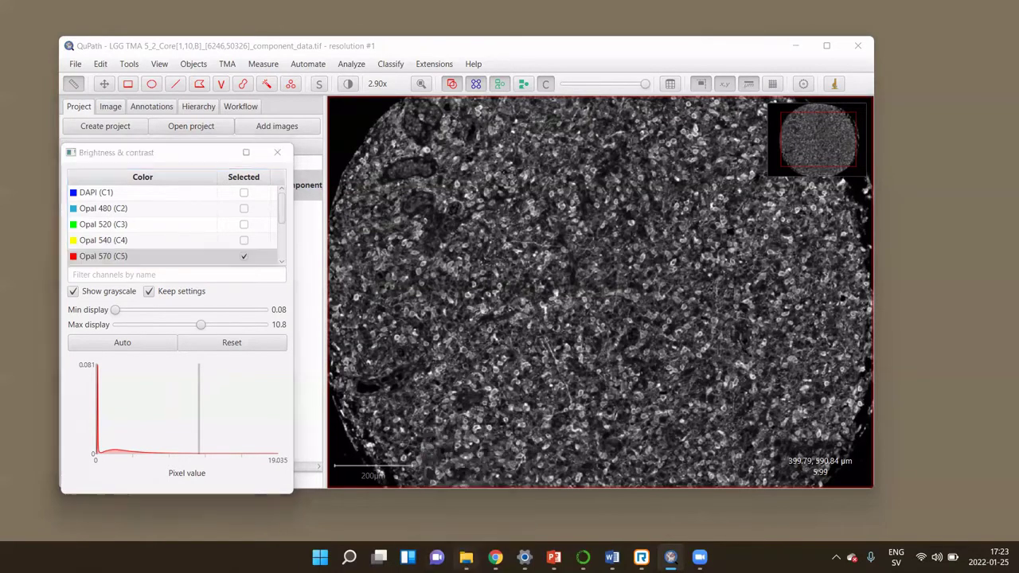
pyautogui.click(465, 557)
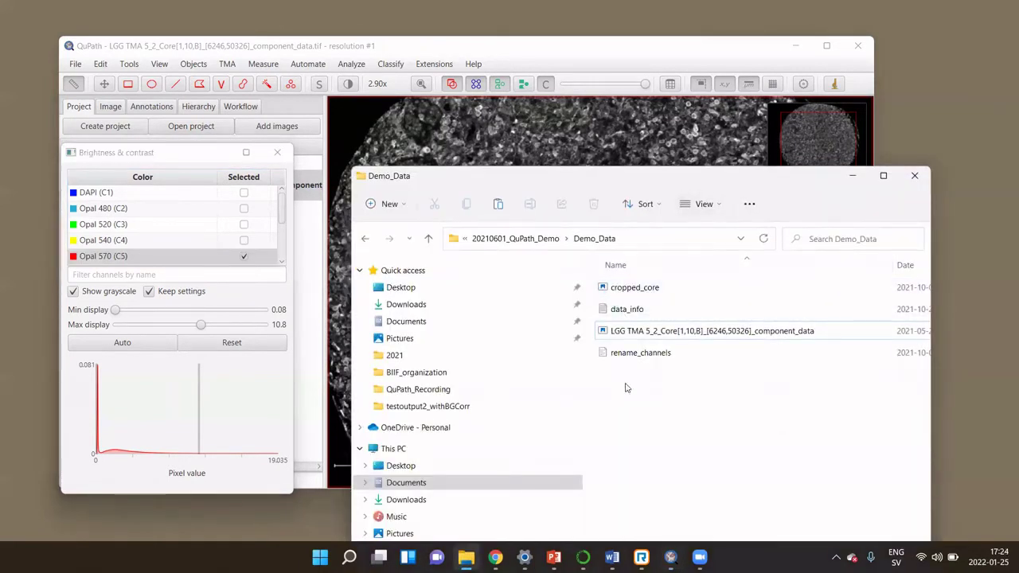
pyautogui.doubleClick(638, 313)
pyautogui.click(854, 175)
pyautogui.click(852, 175)
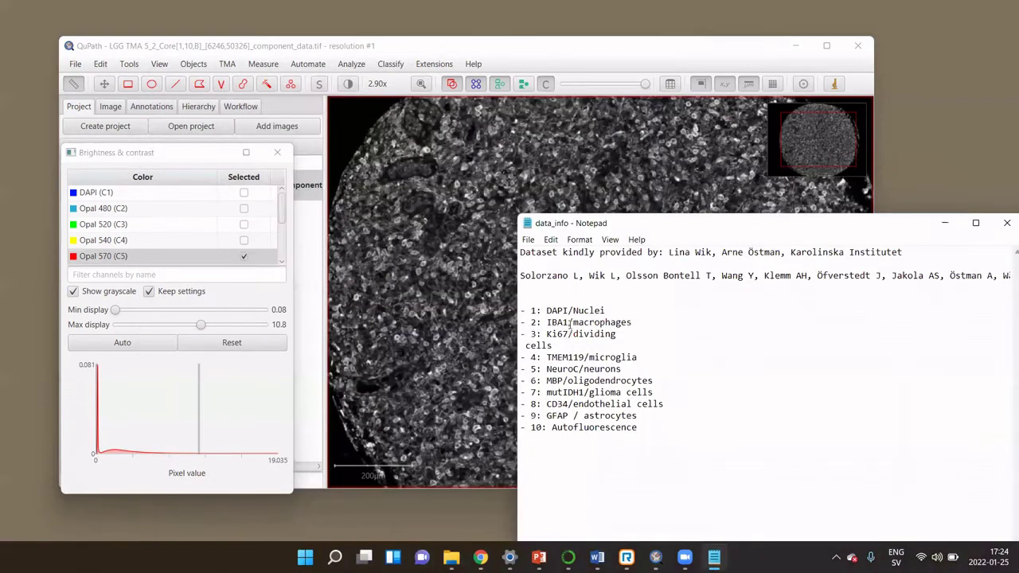
pyautogui.moveTo(570, 322); pyautogui.dragTo(549, 322)
# Rename the Opal 480 (C2) channel in QuPath to IBA1, keeping its color #2baed5, and apply the change.
pyautogui.doubleClick(95, 209)
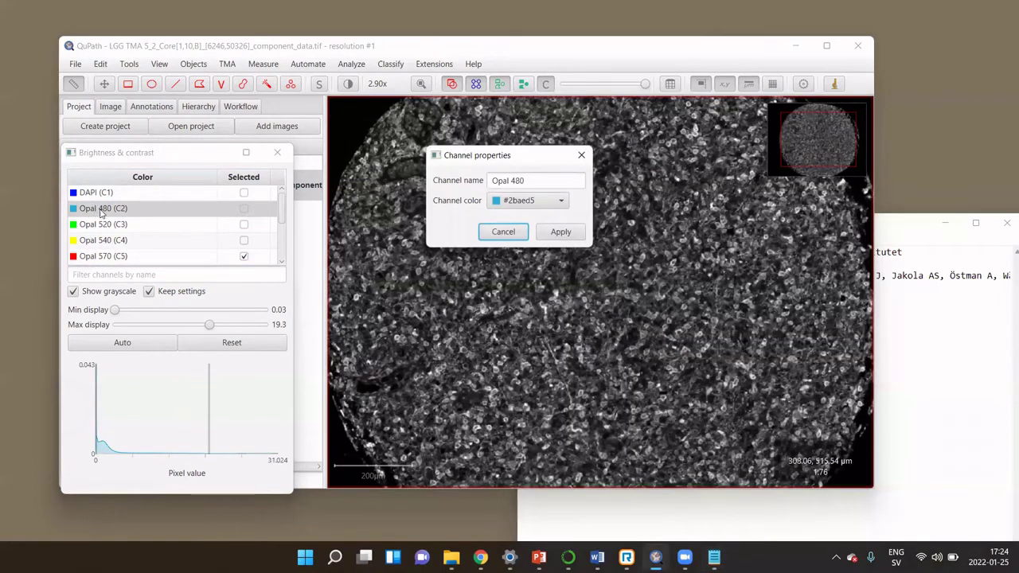
pyautogui.moveTo(576, 180); pyautogui.dragTo(474, 182)
pyautogui.write('IBA1')
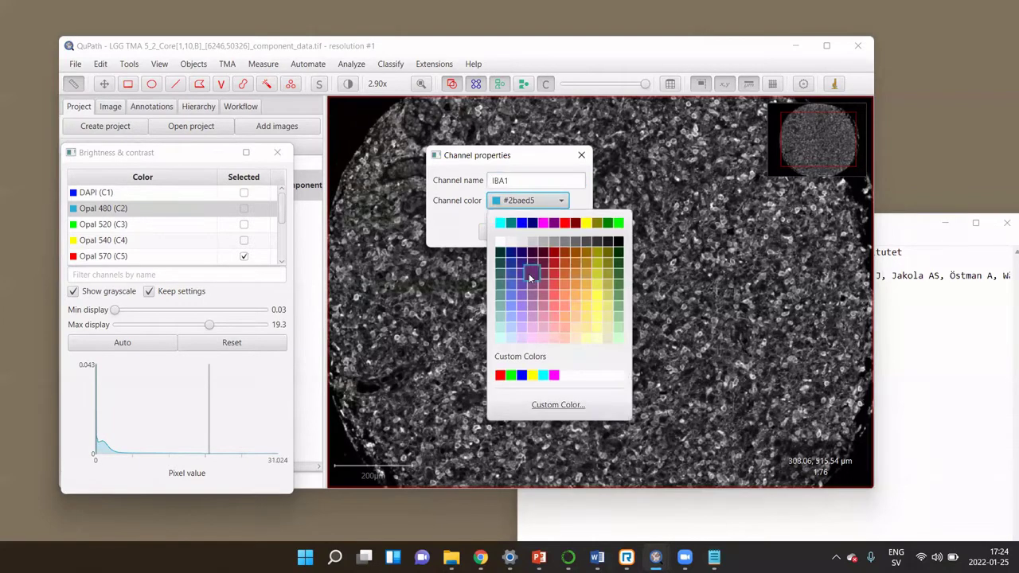
pyautogui.click(455, 230)
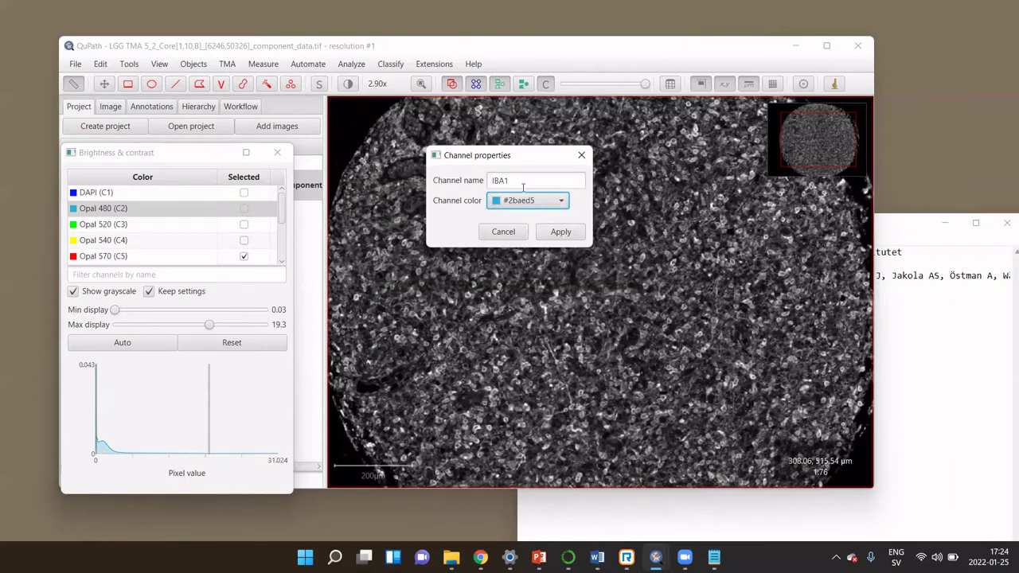
pyautogui.click(523, 181)
pyautogui.moveTo(523, 181); pyautogui.dragTo(489, 181)
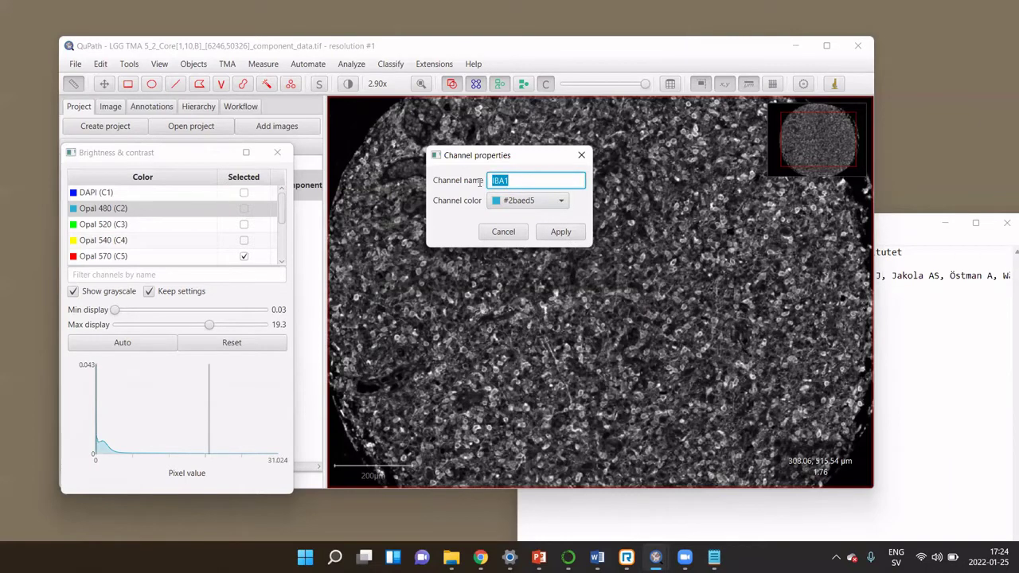
pyautogui.click(560, 232)
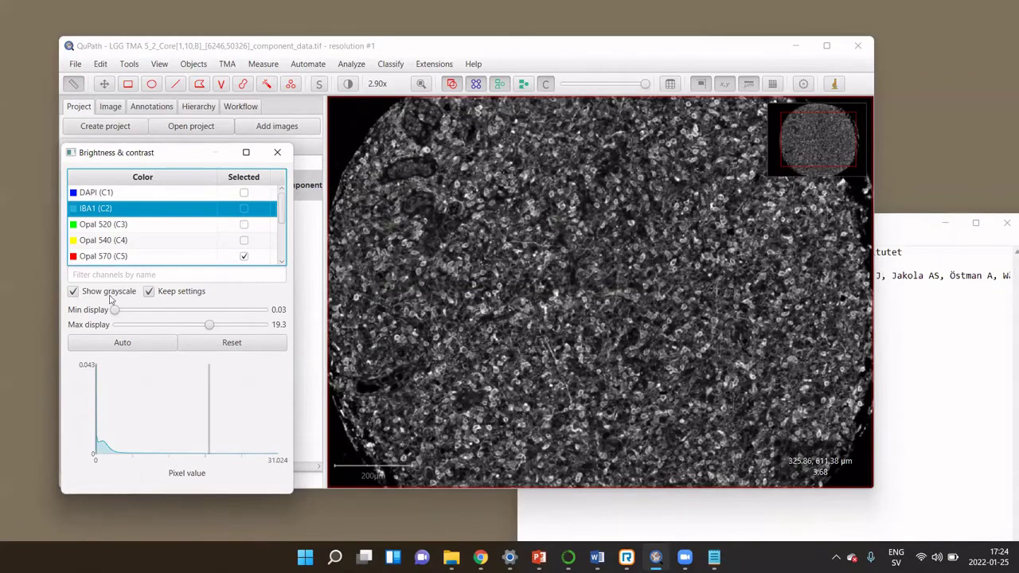
# Turn off grayscale and display only the IBA1 (C2) channel in color, inspecting its cells up close.
pyautogui.click(74, 292)
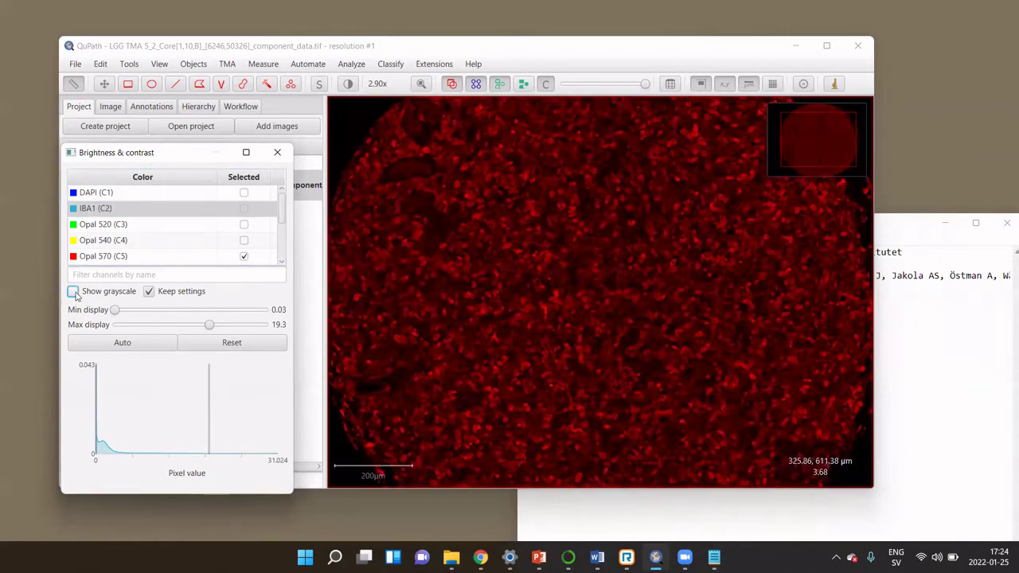
pyautogui.click(244, 209)
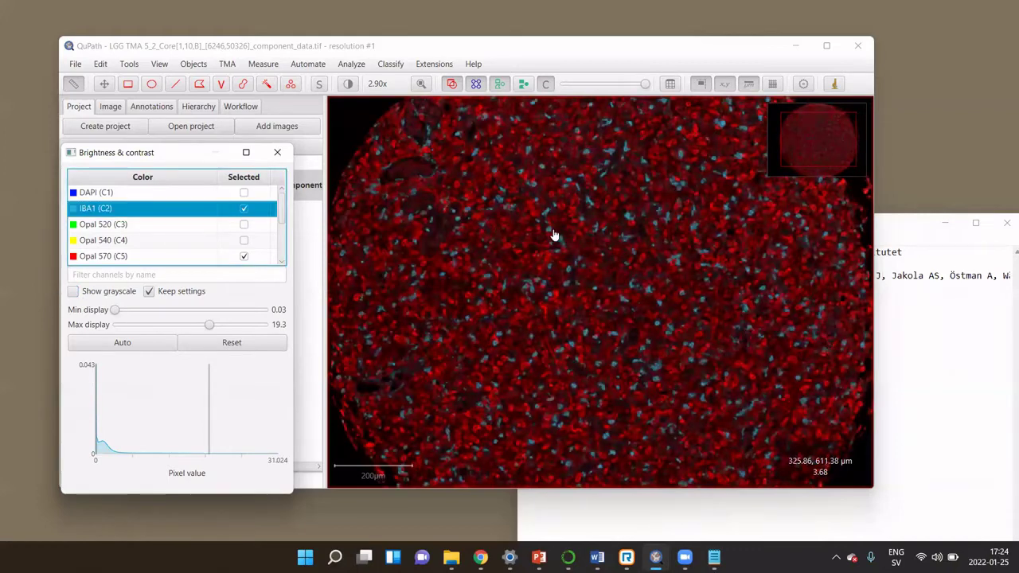
pyautogui.click(243, 256)
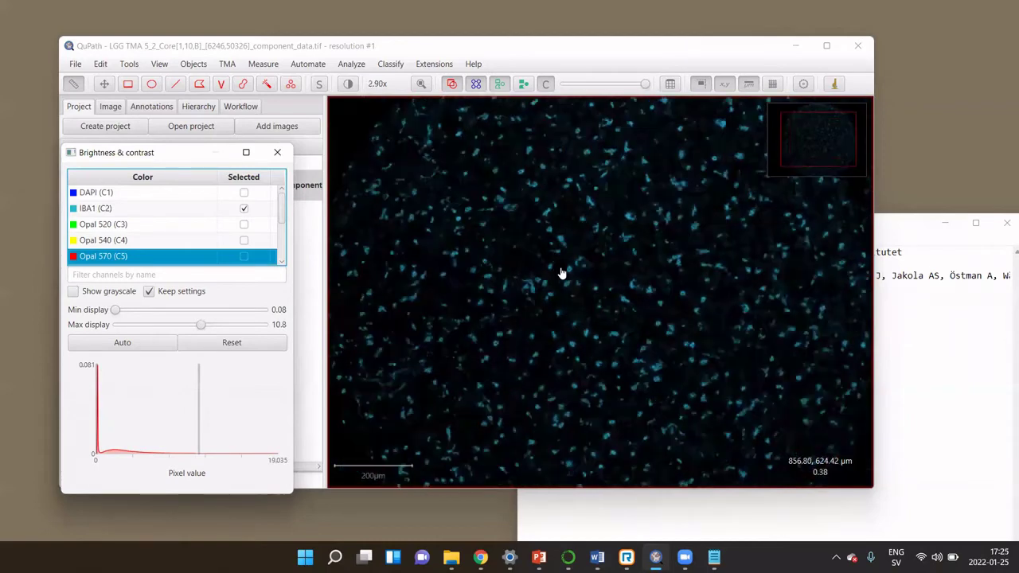
pyautogui.scroll(5, 561, 273)
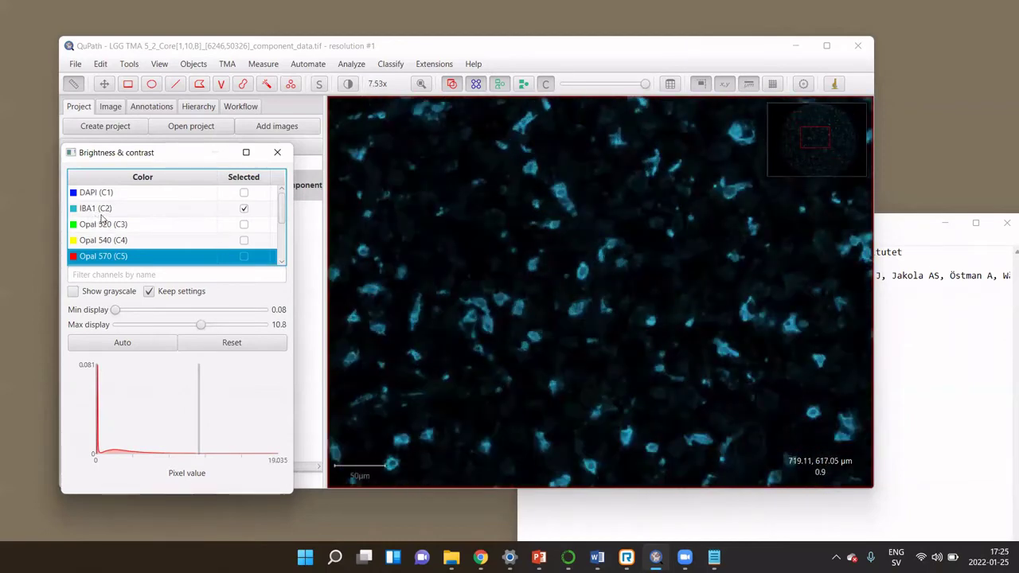
# Bring the data_info notes forward, compare the marker names for channels 3 and 4 with the channel list, and minimize the notes.
pyautogui.scroll(-1, 104, 237)
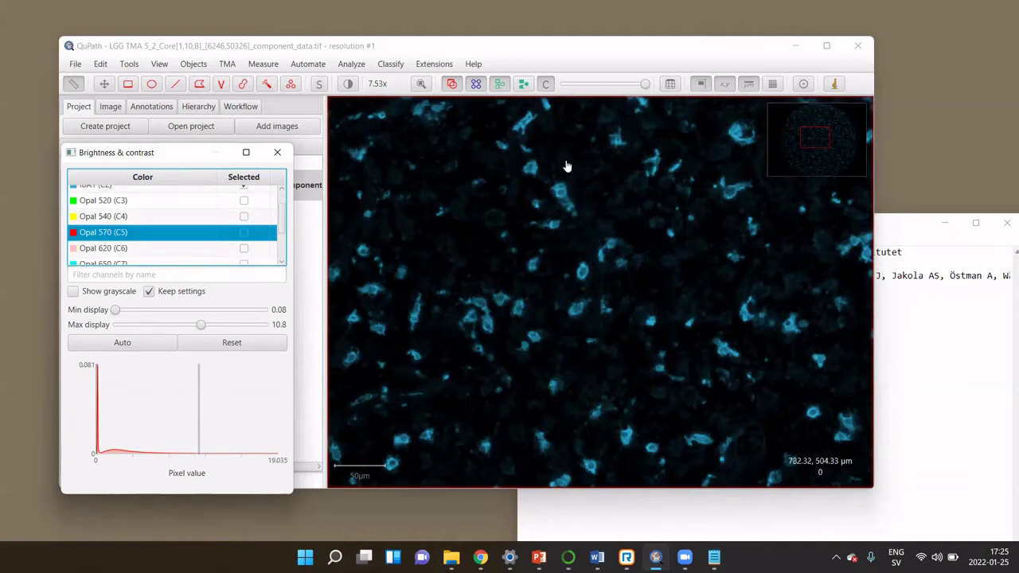
pyautogui.click(898, 225)
pyautogui.moveTo(897, 225); pyautogui.dragTo(806, 154)
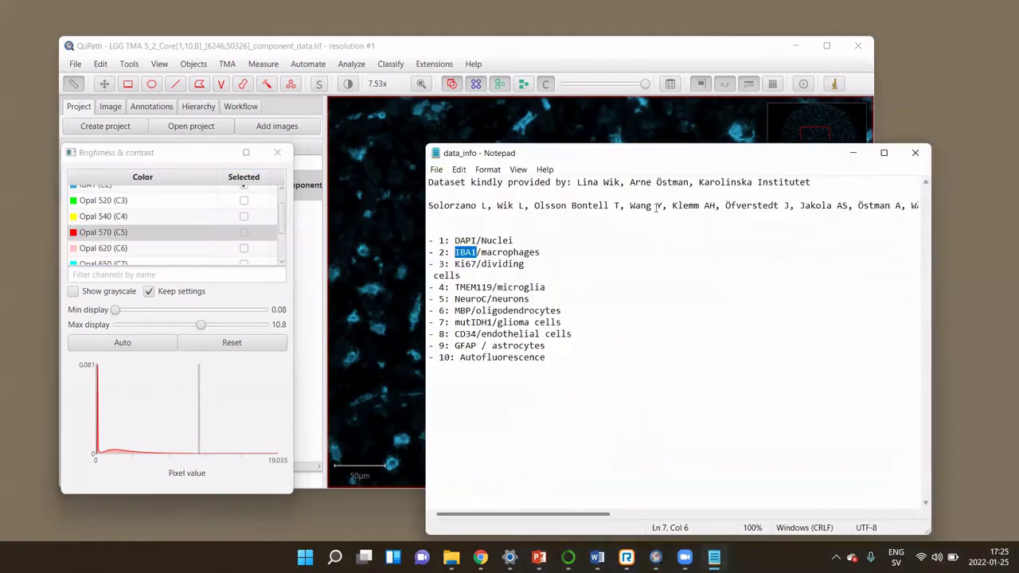
pyautogui.moveTo(452, 265); pyautogui.dragTo(500, 288)
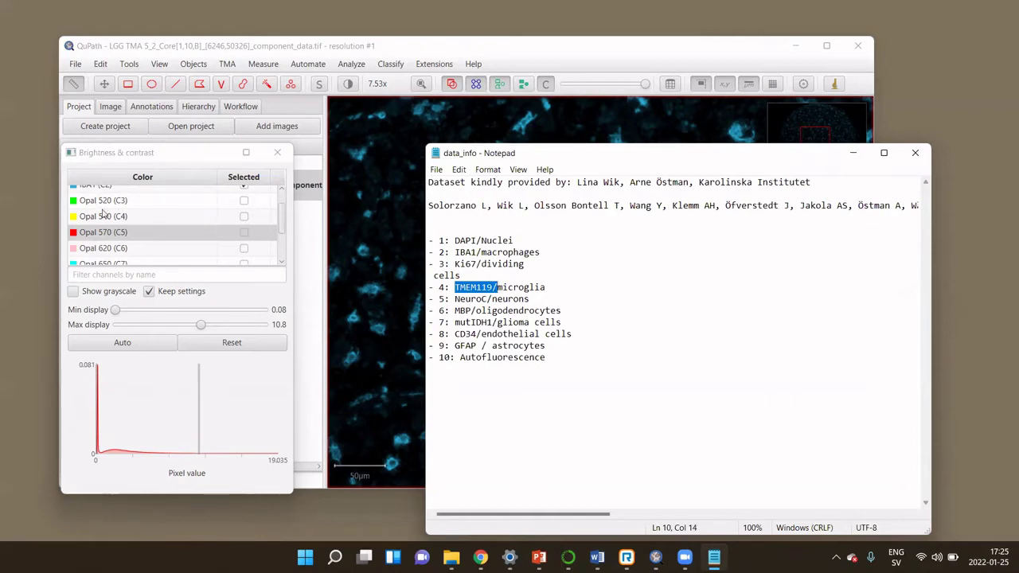
pyautogui.click(855, 154)
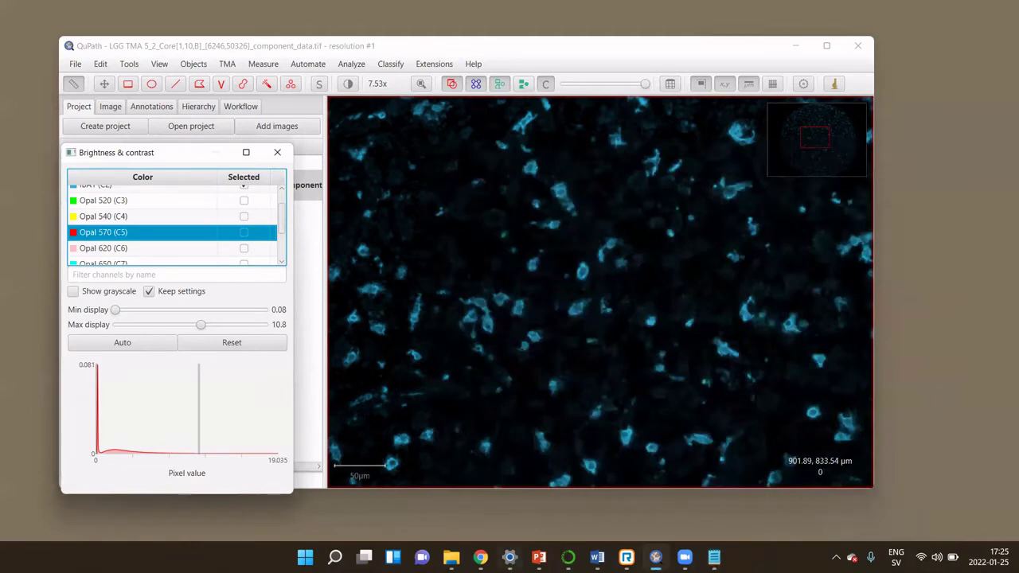
# Load the rename_channels script from the Demo_Data folder into QuPath and widen the Script Editor to show the whole command line.
pyautogui.click(451, 557)
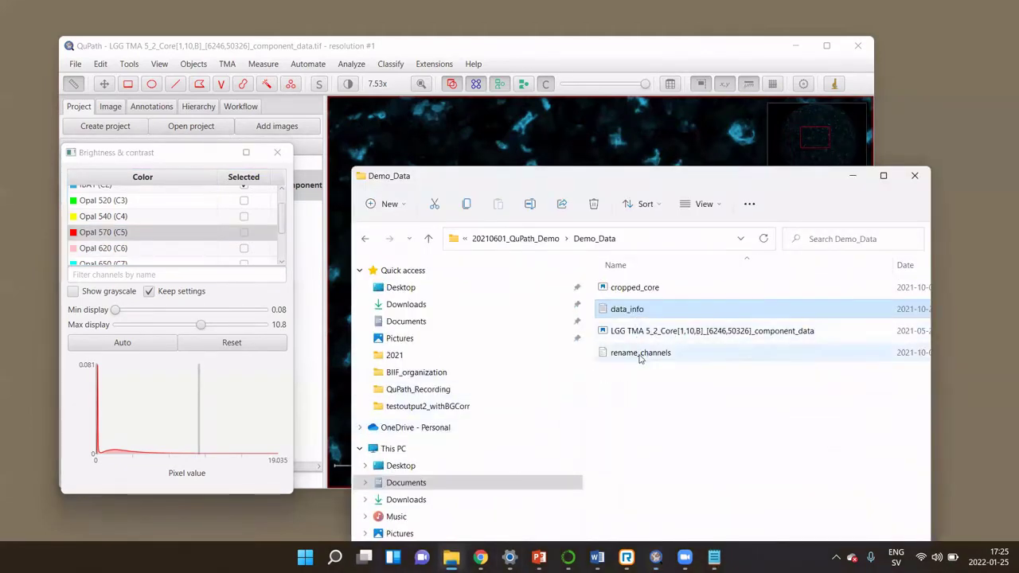
pyautogui.click(649, 359)
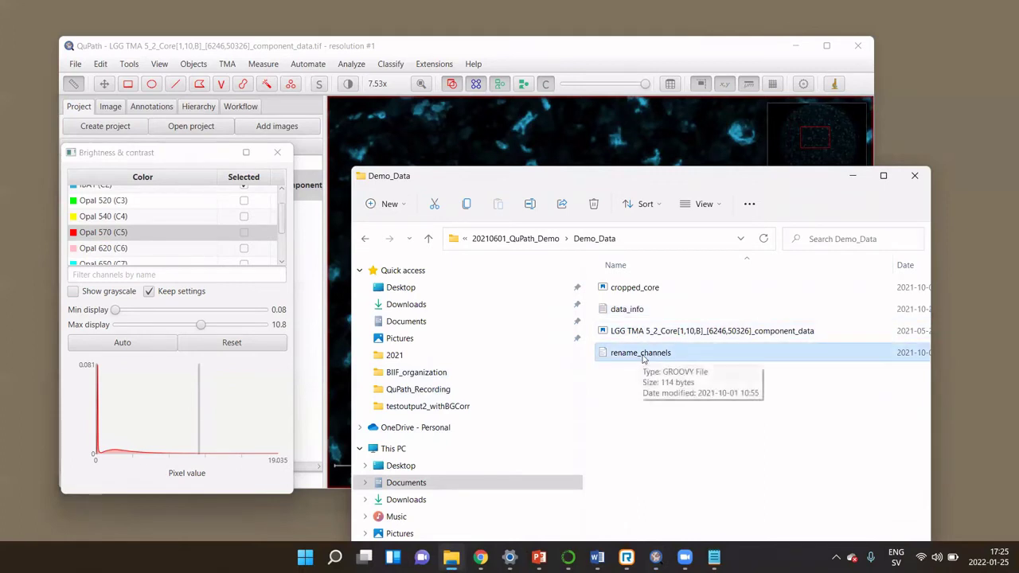
pyautogui.moveTo(648, 357); pyautogui.dragTo(434, 86)
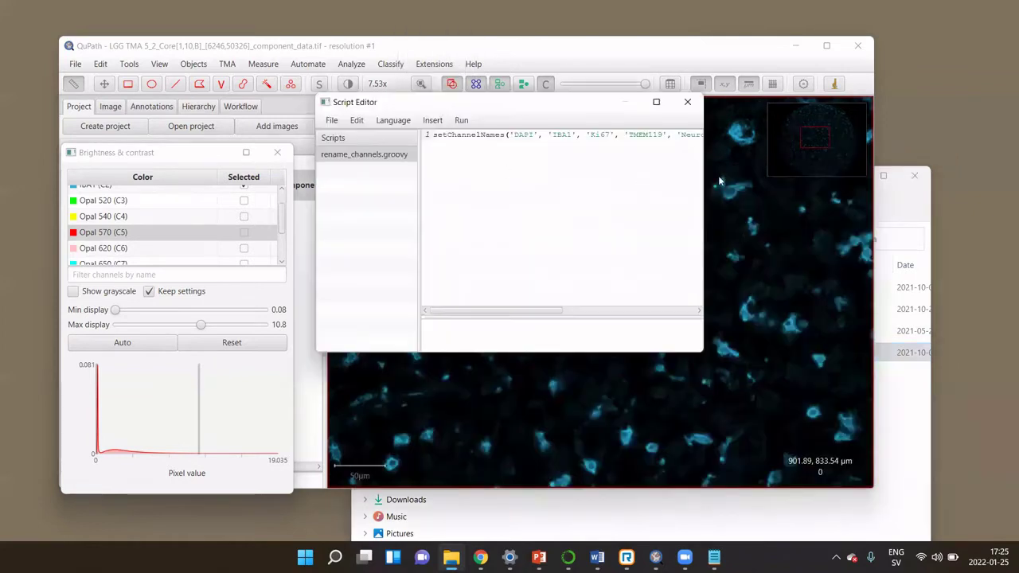
pyautogui.click(912, 483)
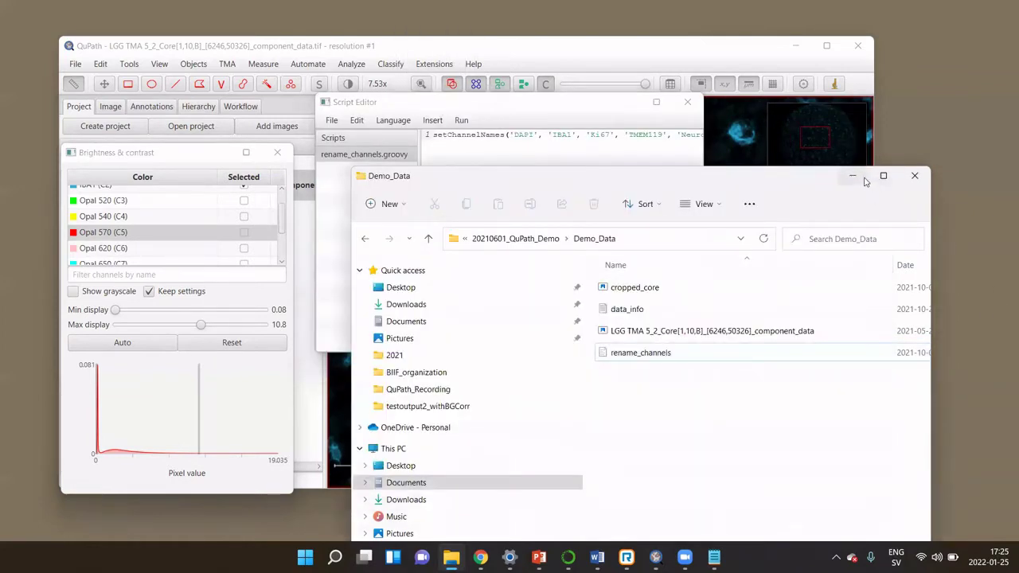
pyautogui.click(852, 176)
pyautogui.moveTo(543, 110); pyautogui.dragTo(447, 219)
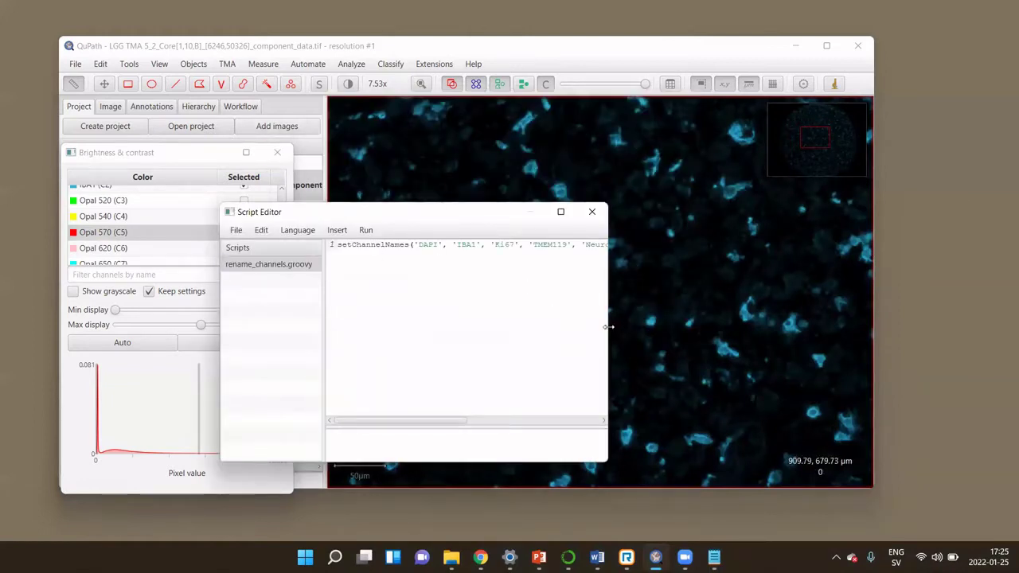
pyautogui.moveTo(608, 326); pyautogui.dragTo(890, 322)
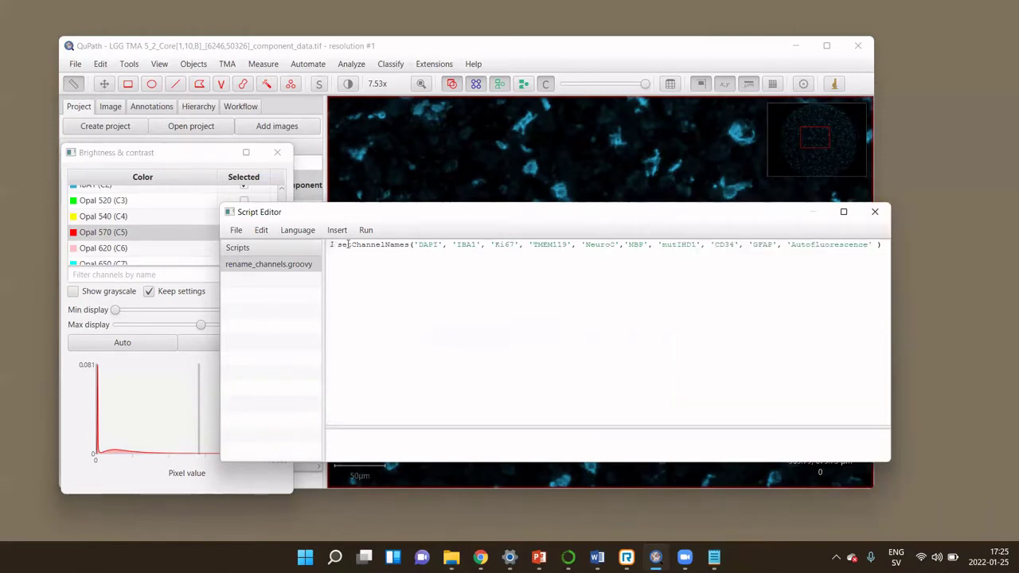
# Run the setChannelNames script to rename all channels from DAPI to Autofluorescence, and close the Script Editor.
pyautogui.doubleClick(348, 244)
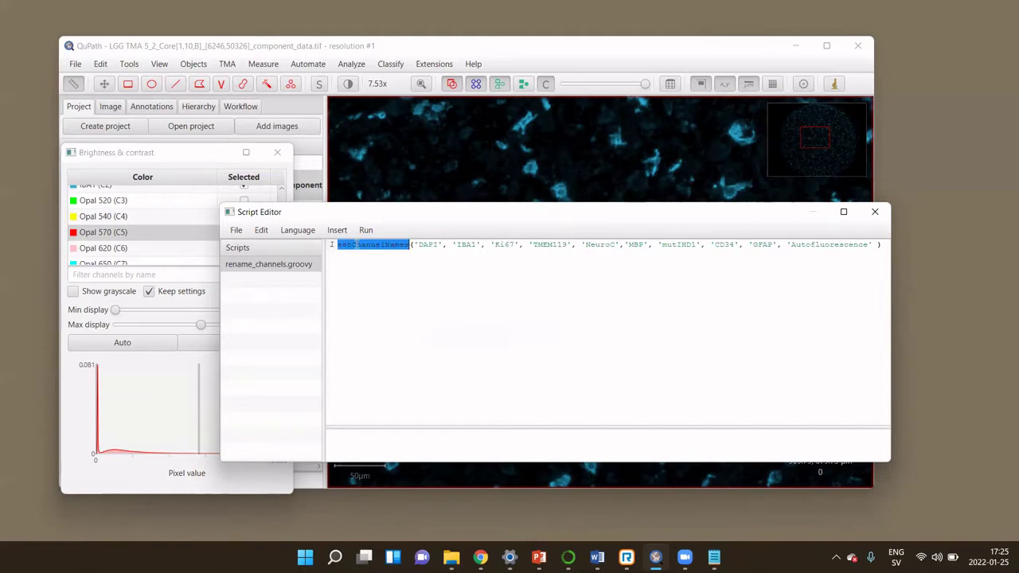
pyautogui.click(373, 270)
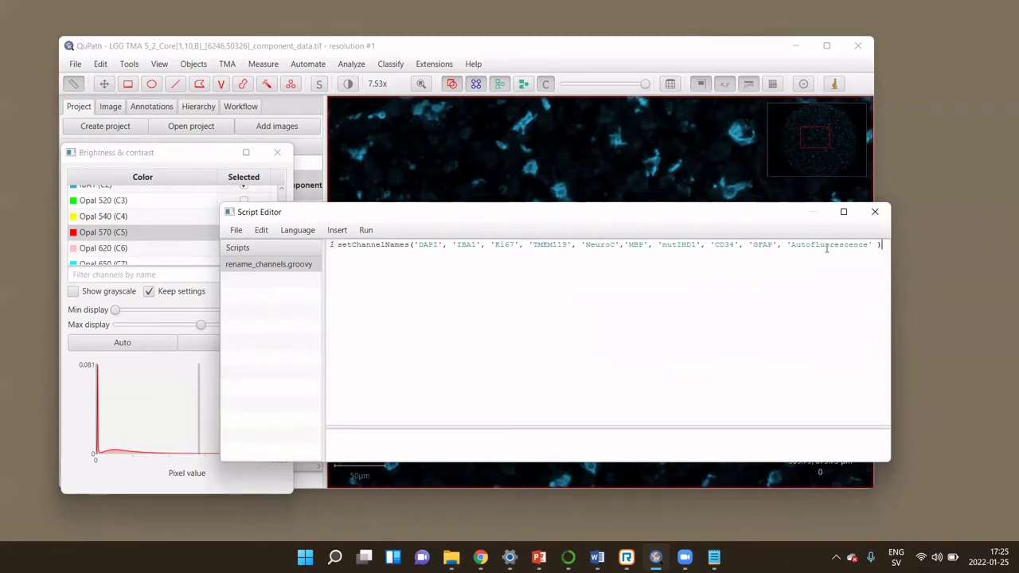
pyautogui.click(375, 237)
pyautogui.click(372, 250)
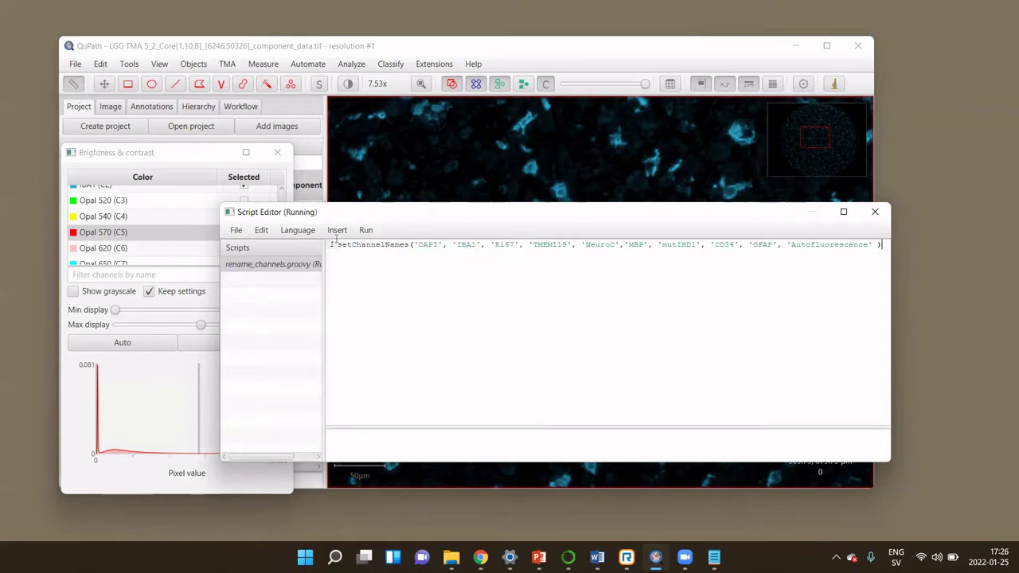
pyautogui.click(873, 213)
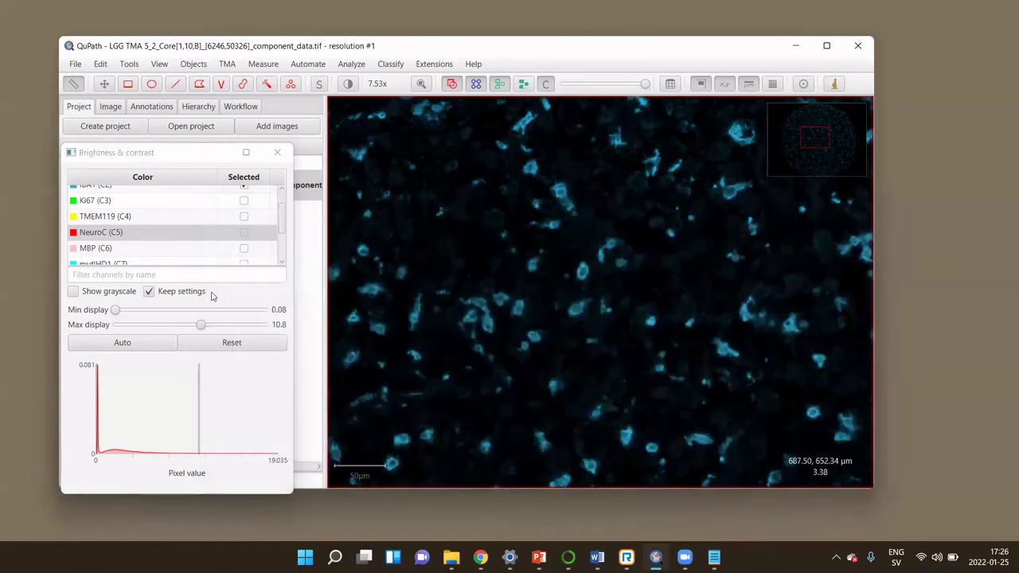
# Check the renamed channels in the Brightness & contrast list, going through Ki67, TMEM119, NeuroC, MBP and mutIHD1.
pyautogui.scroll(1, 94, 235)
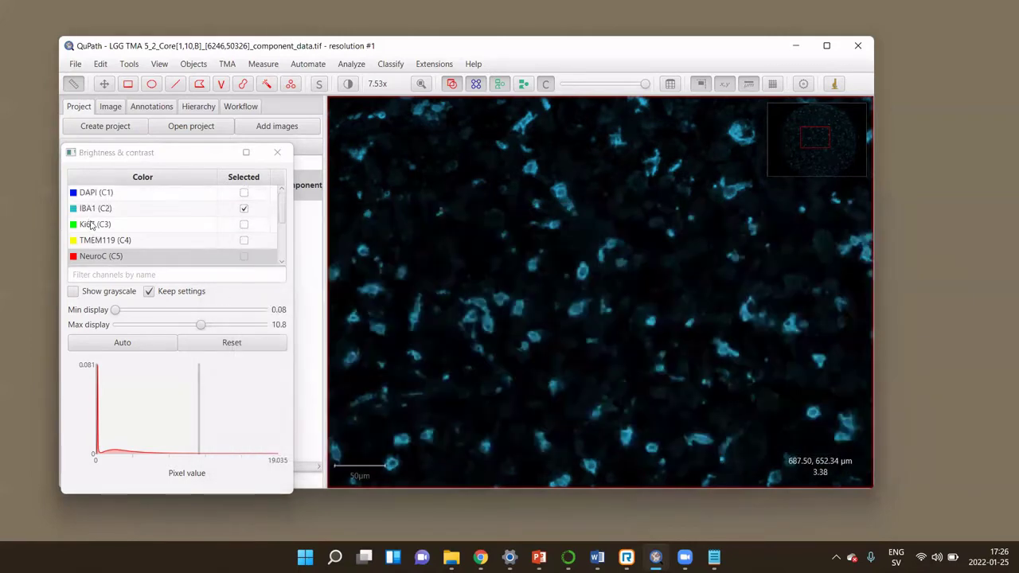
pyautogui.click(92, 225)
pyautogui.click(94, 239)
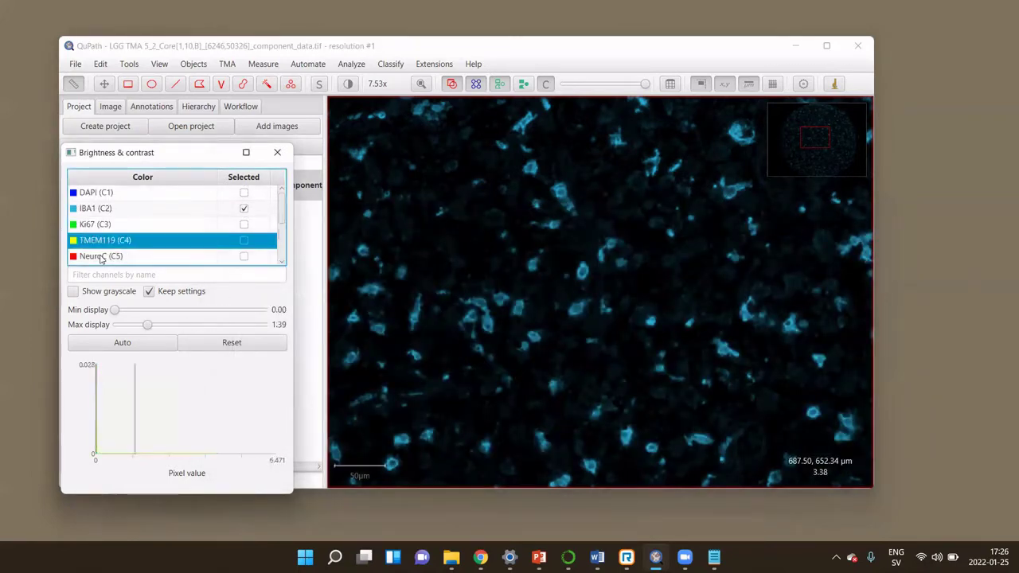
pyautogui.click(112, 257)
pyautogui.scroll(-1, 112, 265)
pyautogui.click(110, 225)
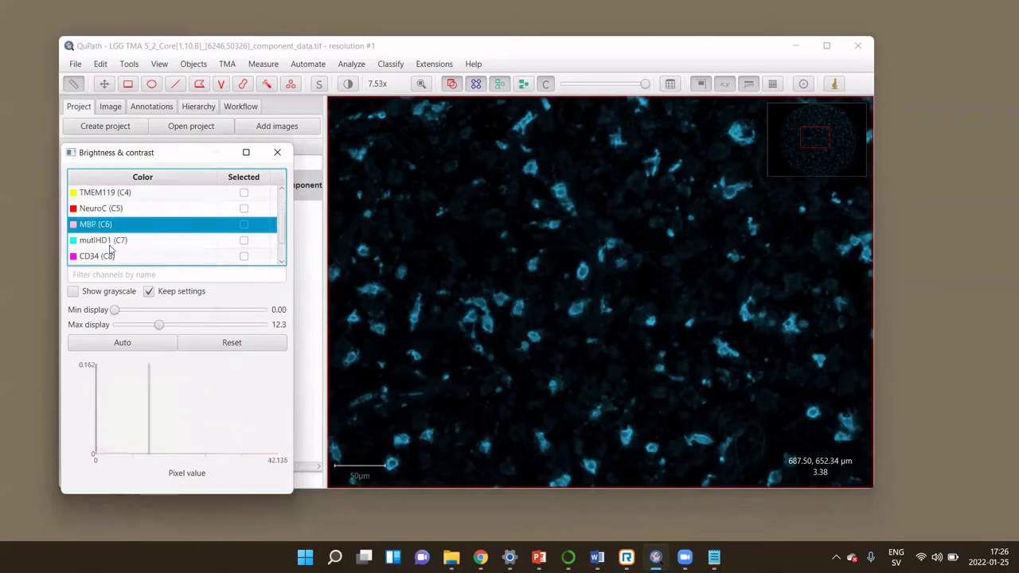
pyautogui.click(110, 241)
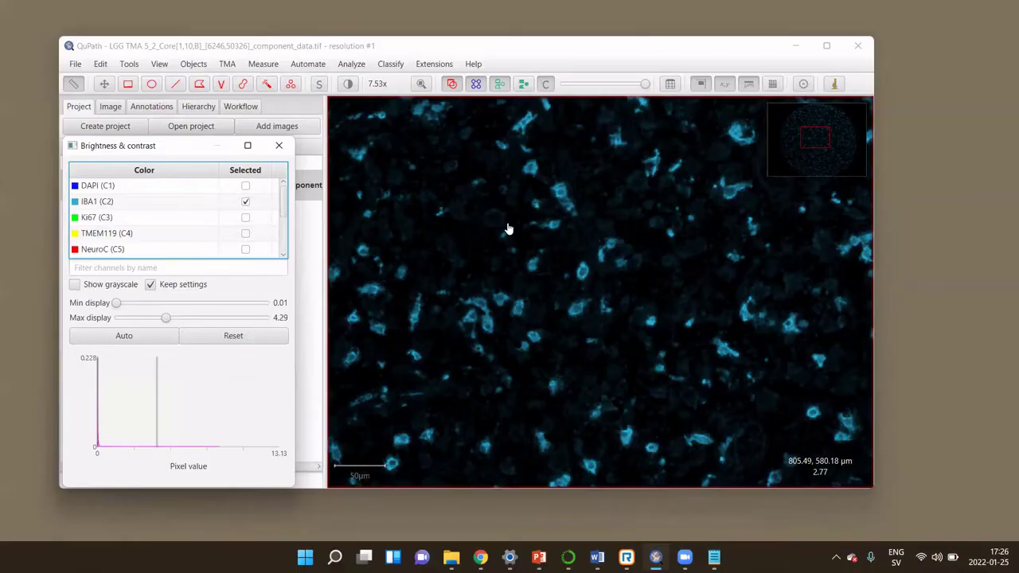
# Draw an ellipse annotation around the tissue core and widen it on both sides to cover the whole core.
pyautogui.scroll(-5, 508, 215)
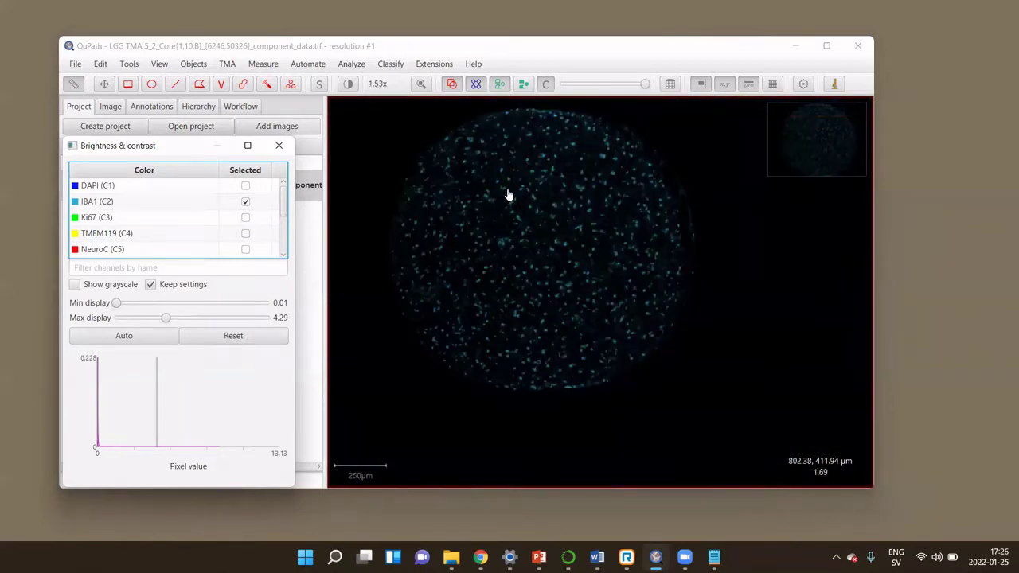
pyautogui.moveTo(507, 207); pyautogui.dragTo(540, 248)
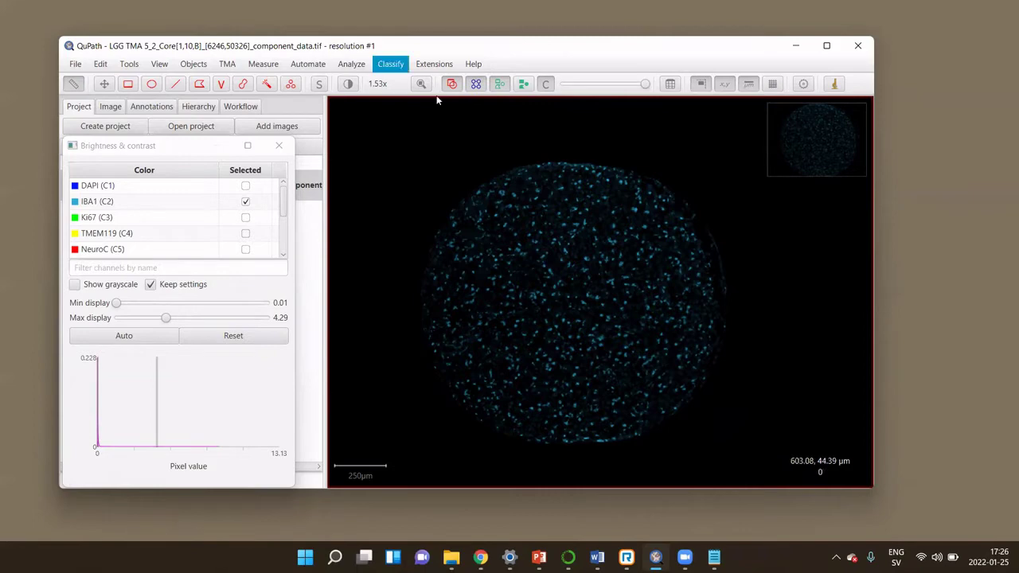
pyautogui.click(151, 84)
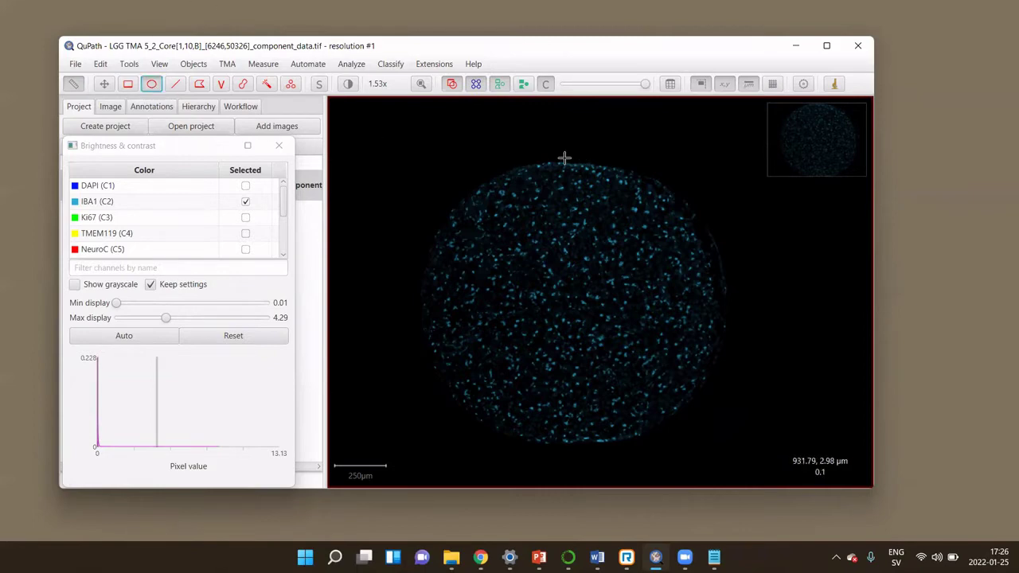
pyautogui.moveTo(564, 158); pyautogui.dragTo(579, 440)
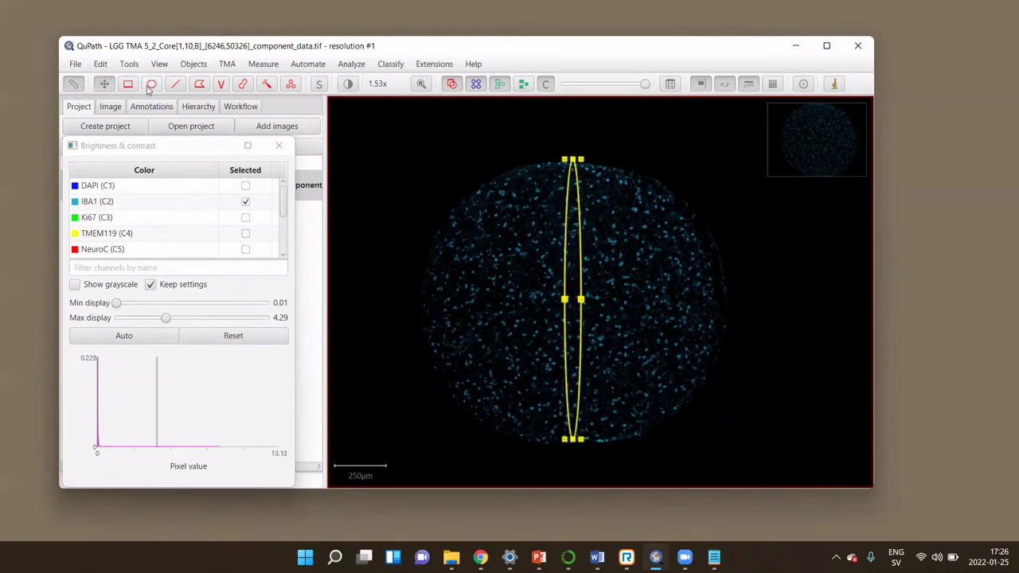
pyautogui.moveTo(581, 303); pyautogui.dragTo(717, 312)
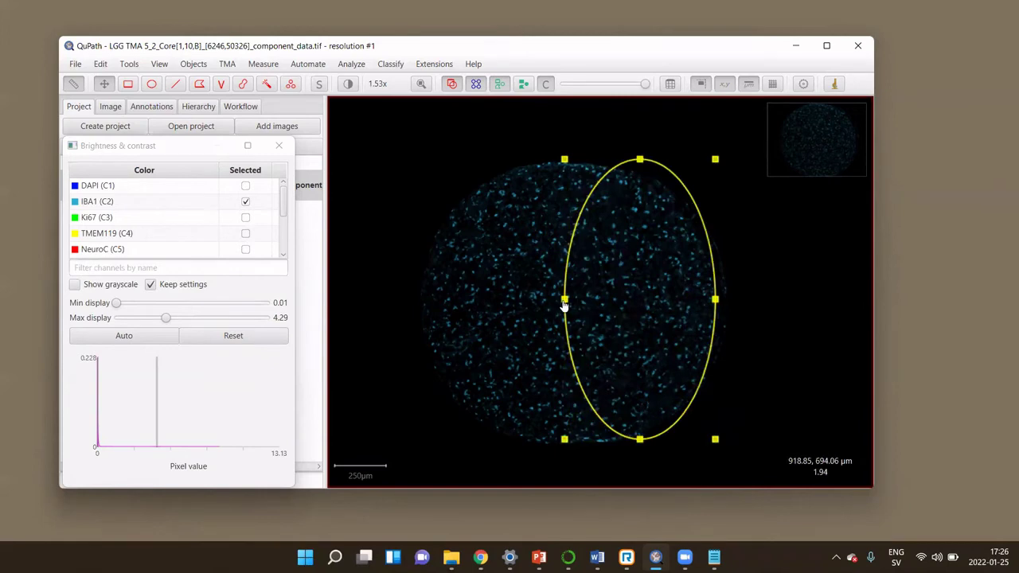
pyautogui.moveTo(564, 301); pyautogui.dragTo(426, 300)
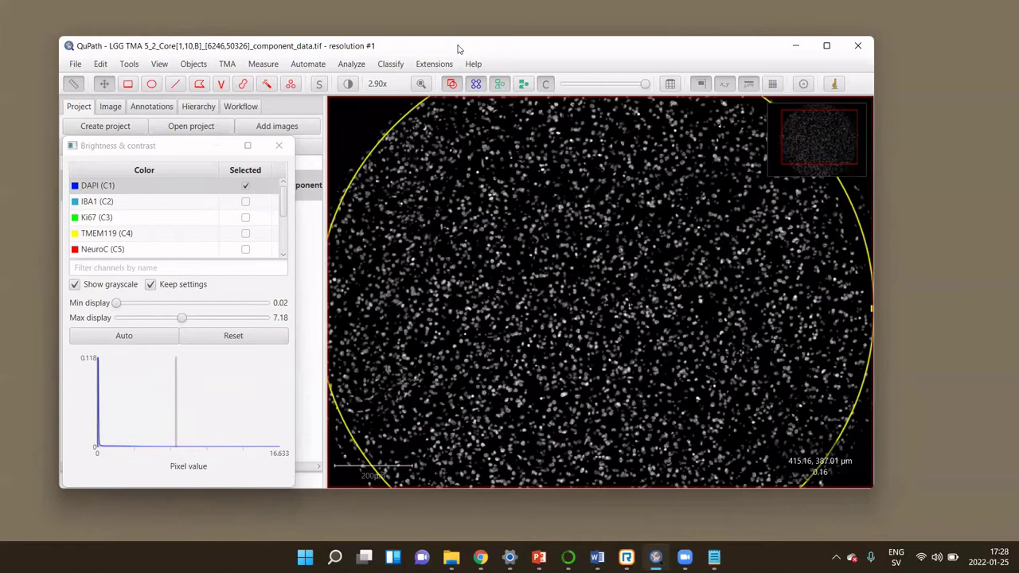
# Find the Cell detection command with the search "cell de", open it, and move its dialog off the core.
pyautogui.hotkey('ctrl', 'l')
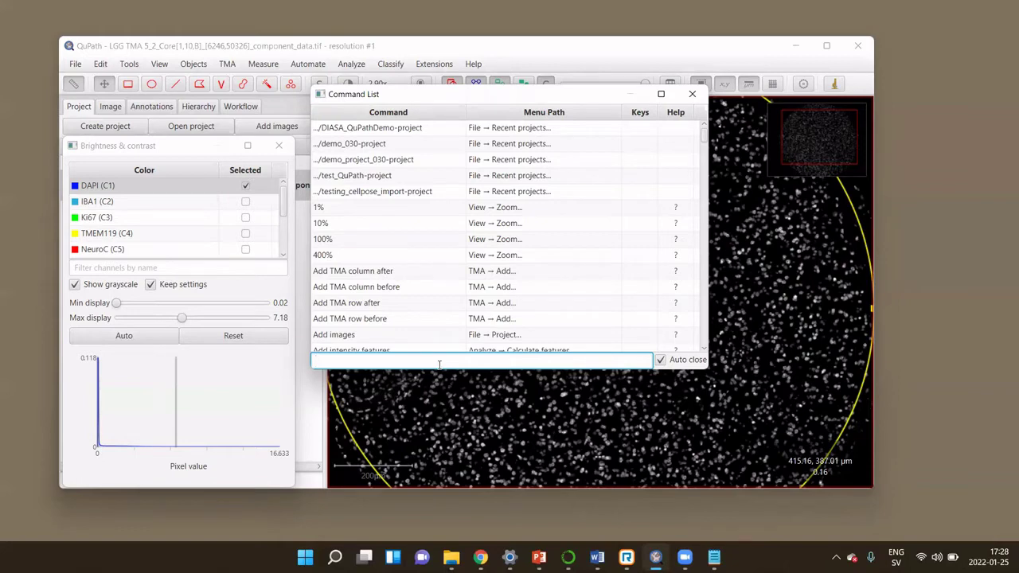
pyautogui.write('cell de')
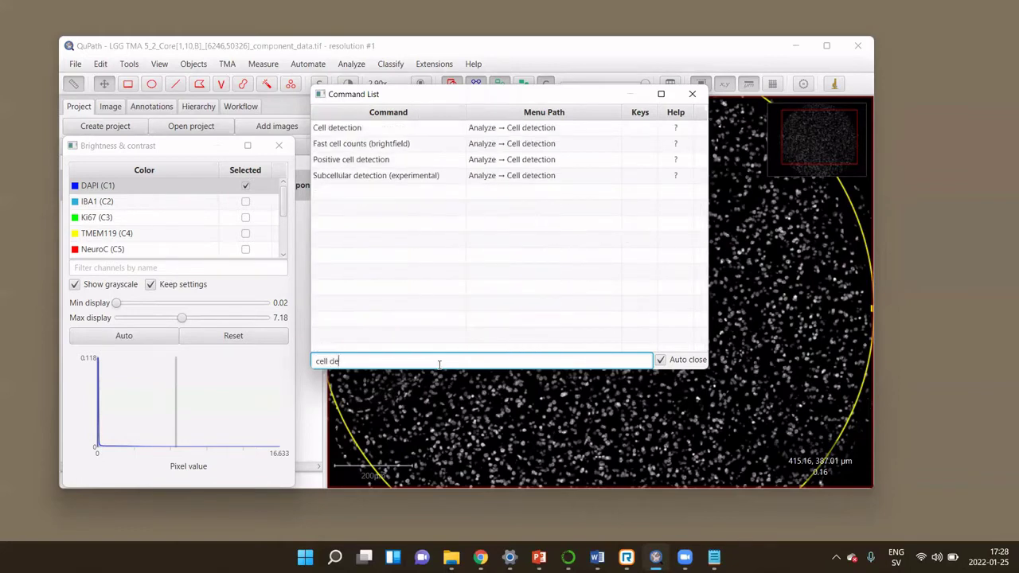
pyautogui.doubleClick(356, 129)
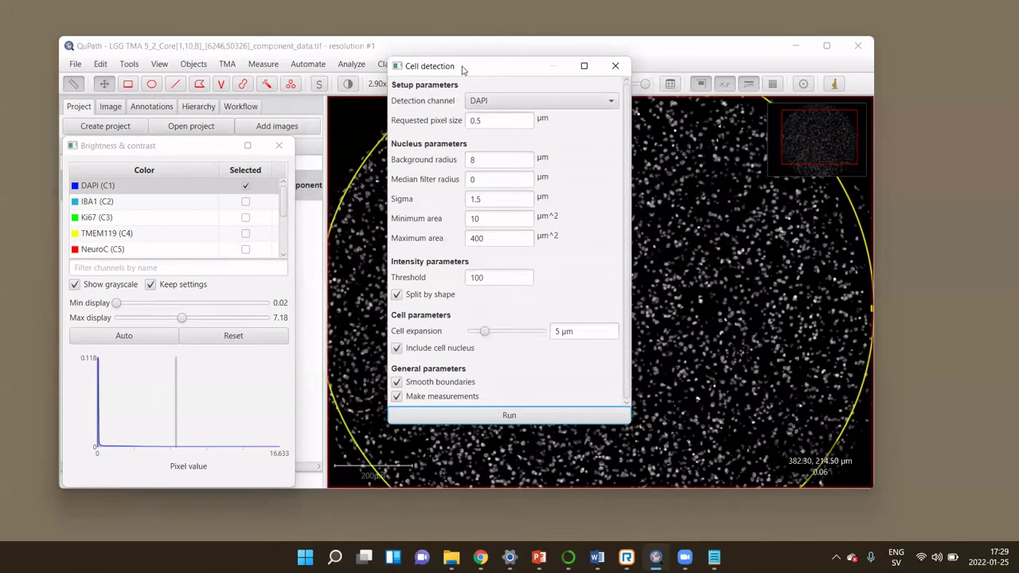
pyautogui.moveTo(462, 70); pyautogui.dragTo(194, 81)
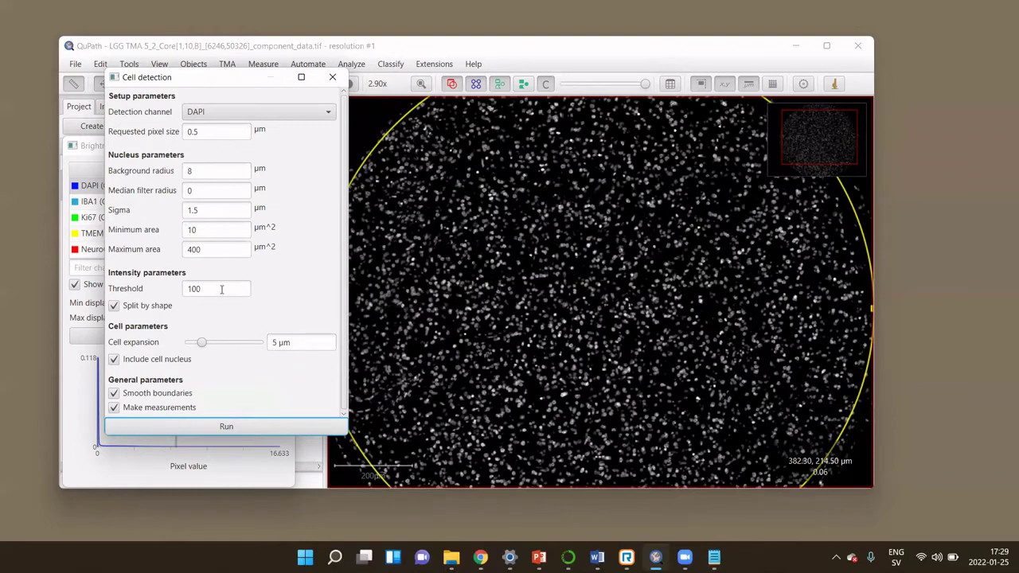
# Inspect the nuclei's DAPI intensities, set the intensity threshold to 2, and run cell detection on the DAPI channel.
pyautogui.moveTo(221, 289); pyautogui.dragTo(183, 287)
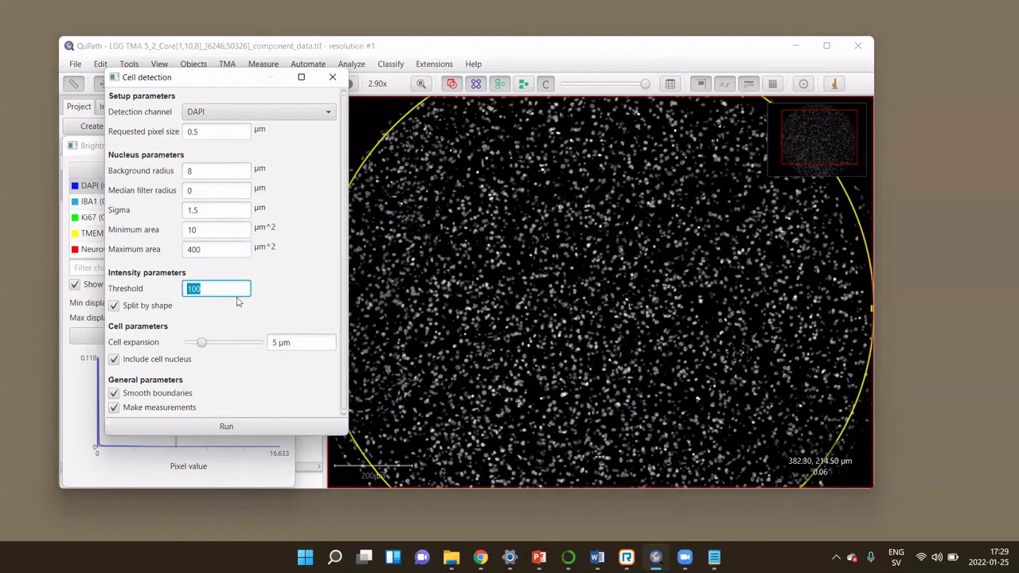
pyautogui.click(205, 285)
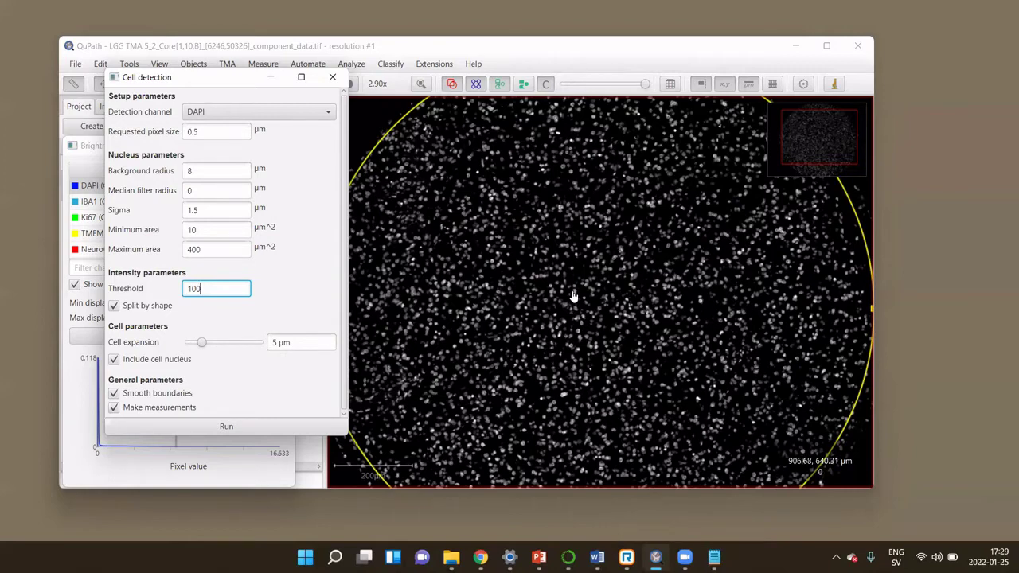
pyautogui.scroll(10, 573, 296)
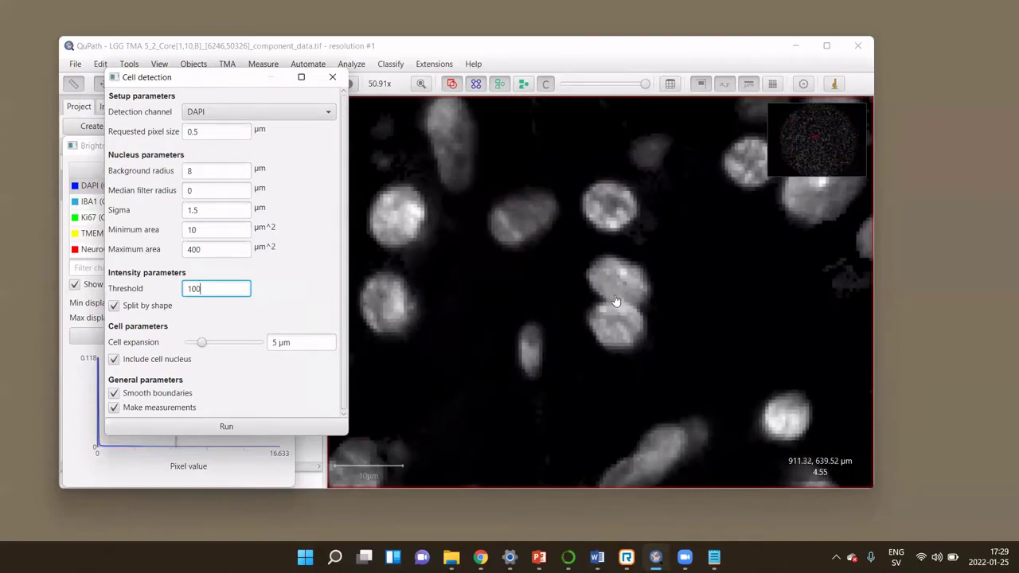
pyautogui.scroll(-5, 616, 300)
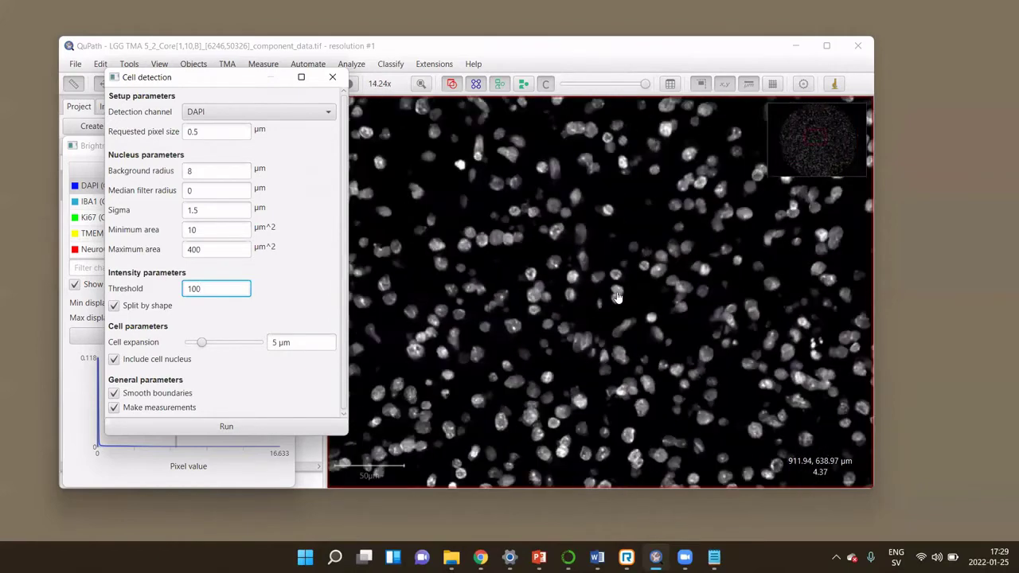
pyautogui.scroll(7, 618, 296)
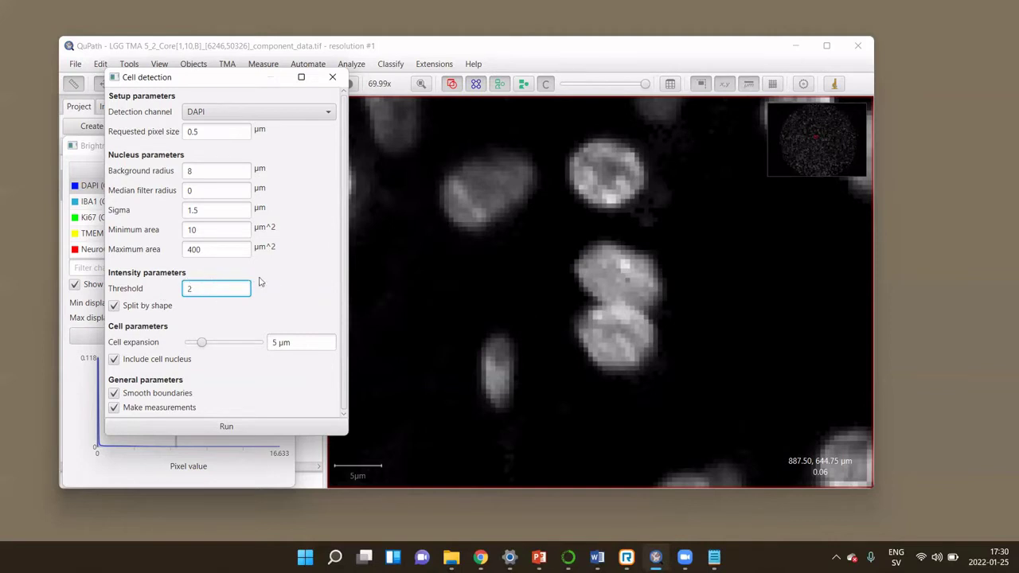
pyautogui.scroll(-4, 528, 198)
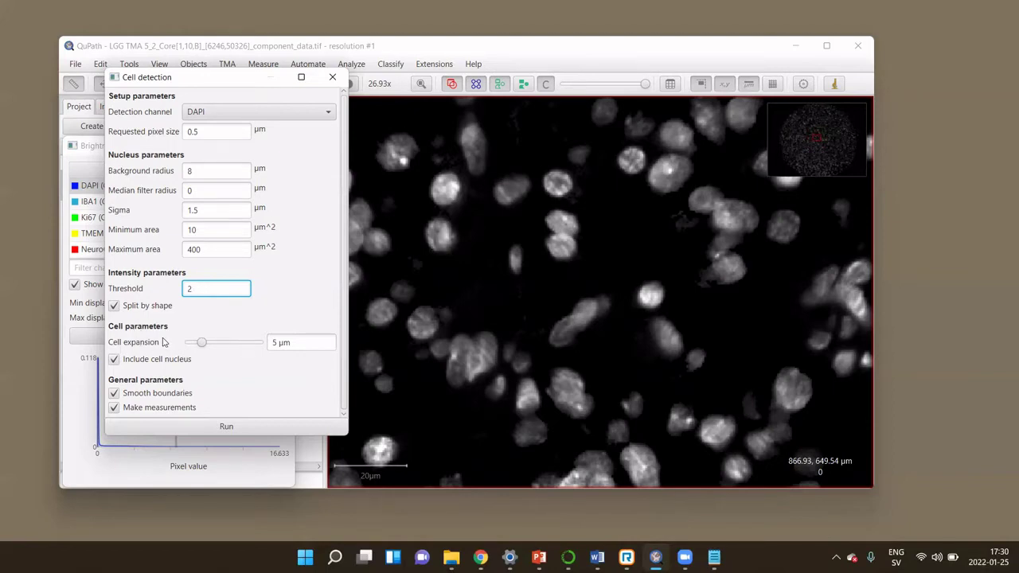
pyautogui.moveTo(163, 341)
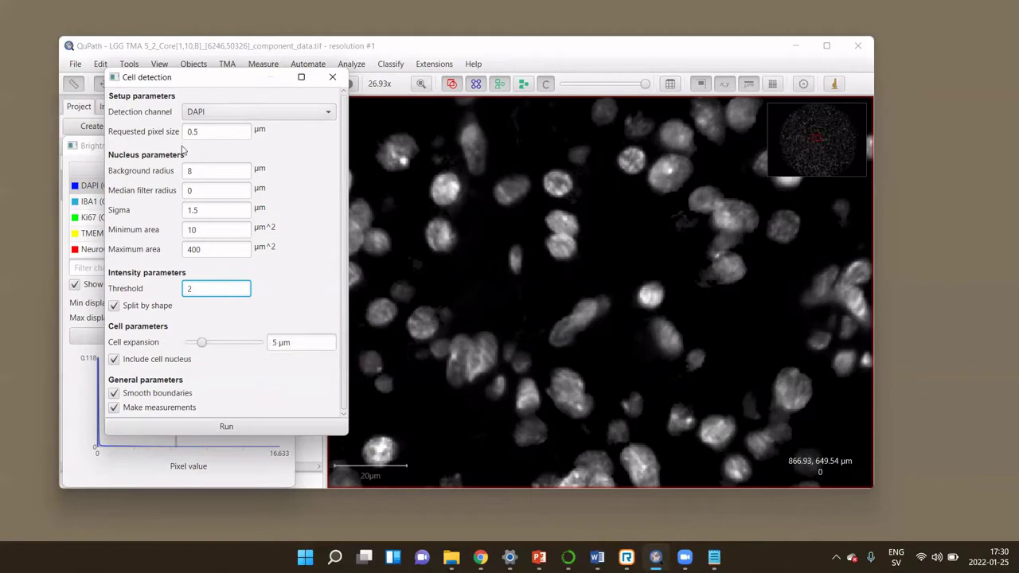
pyautogui.click(226, 427)
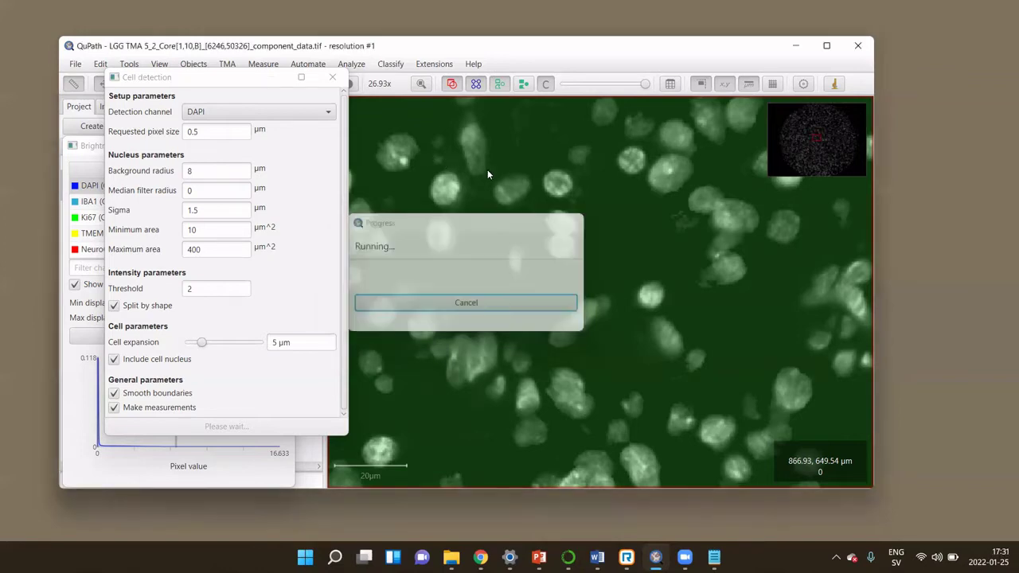
# Examine the detected cell outlines across the core for missed faint nuclei and how well touching nuclei are separated.
pyautogui.scroll(-2, 502, 178)
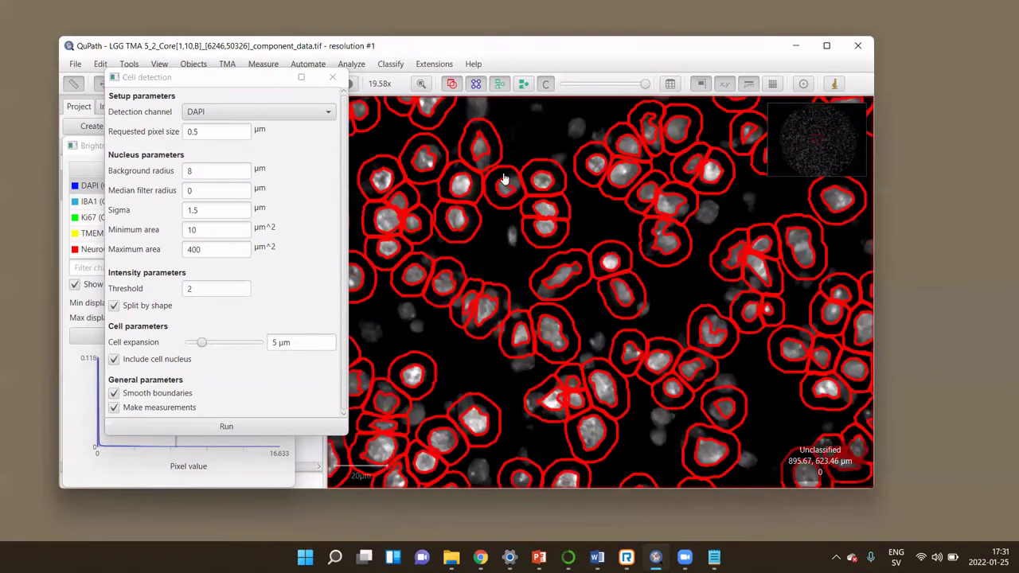
pyautogui.scroll(-3, 503, 178)
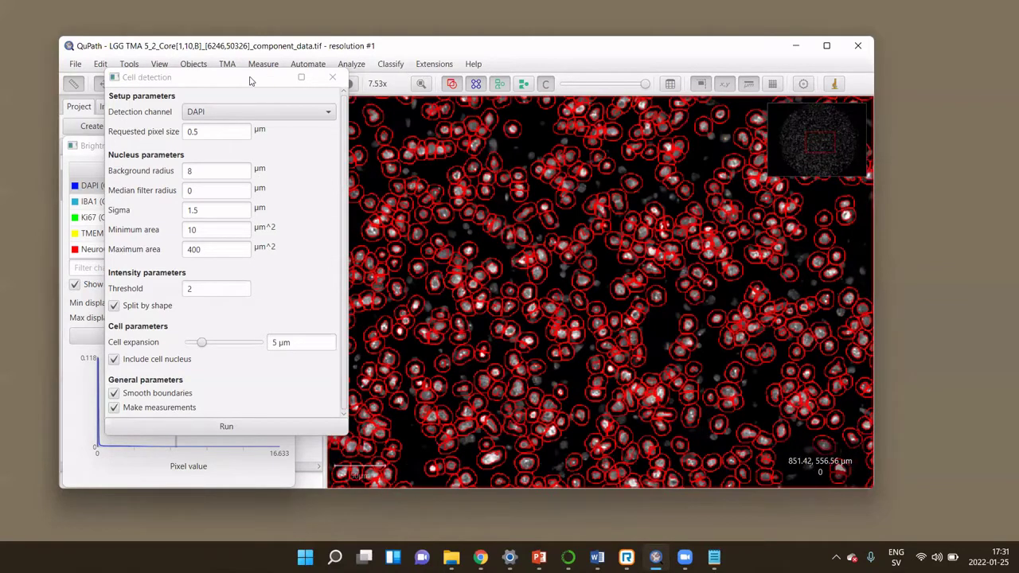
pyautogui.moveTo(314, 77); pyautogui.dragTo(246, 163)
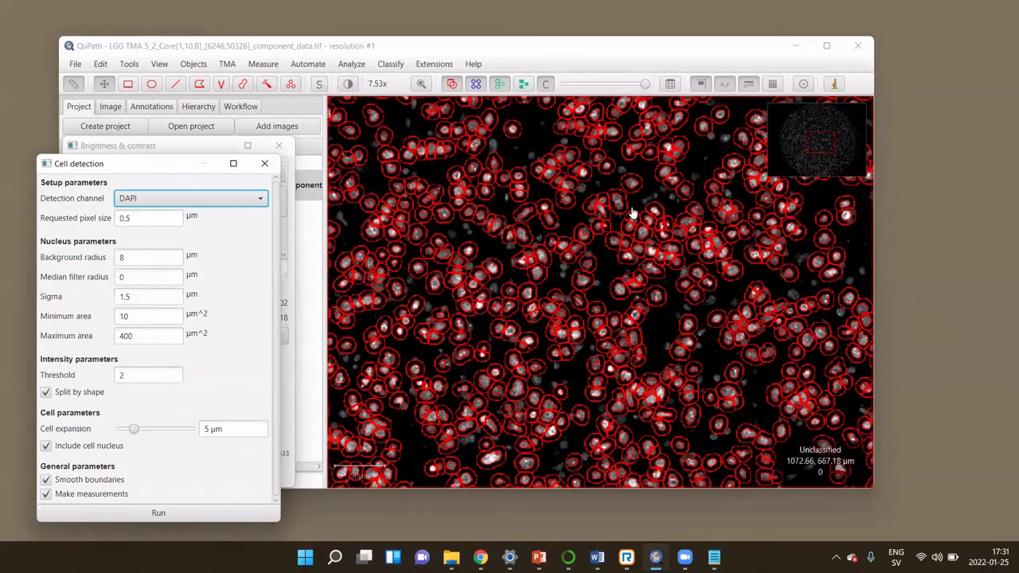
pyautogui.scroll(3, 615, 210)
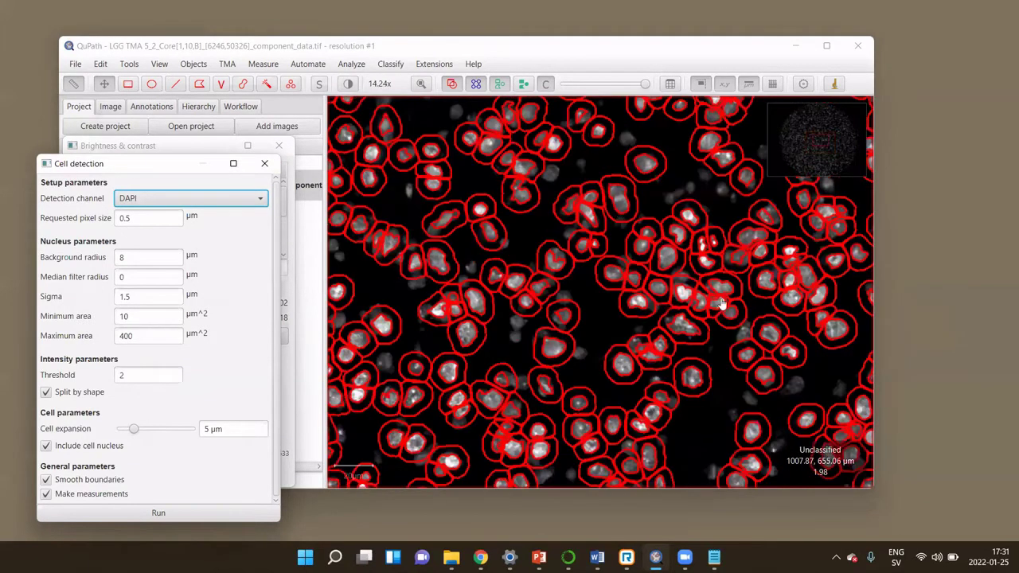
pyautogui.scroll(-2, 720, 307)
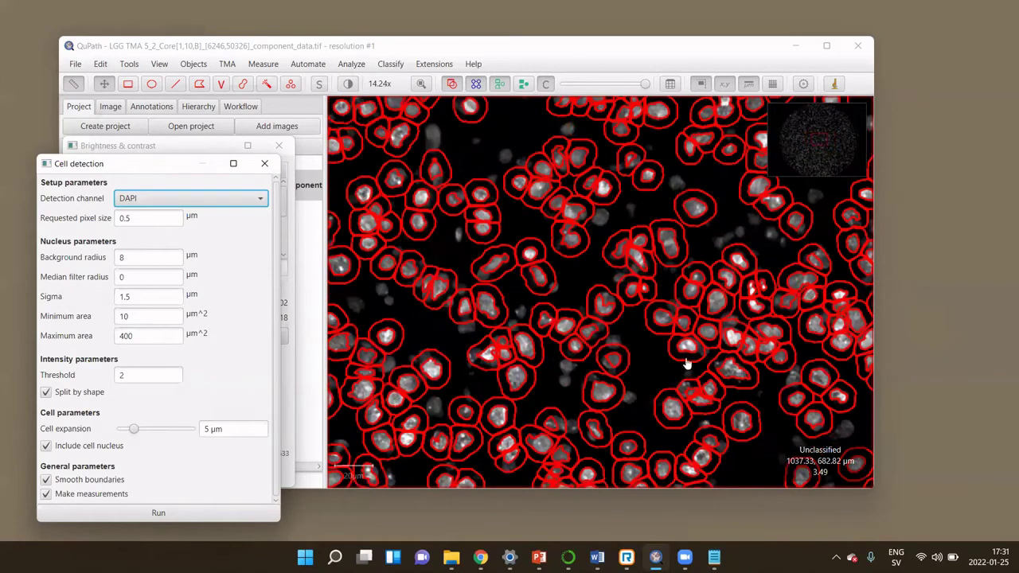
pyautogui.scroll(4, 686, 358)
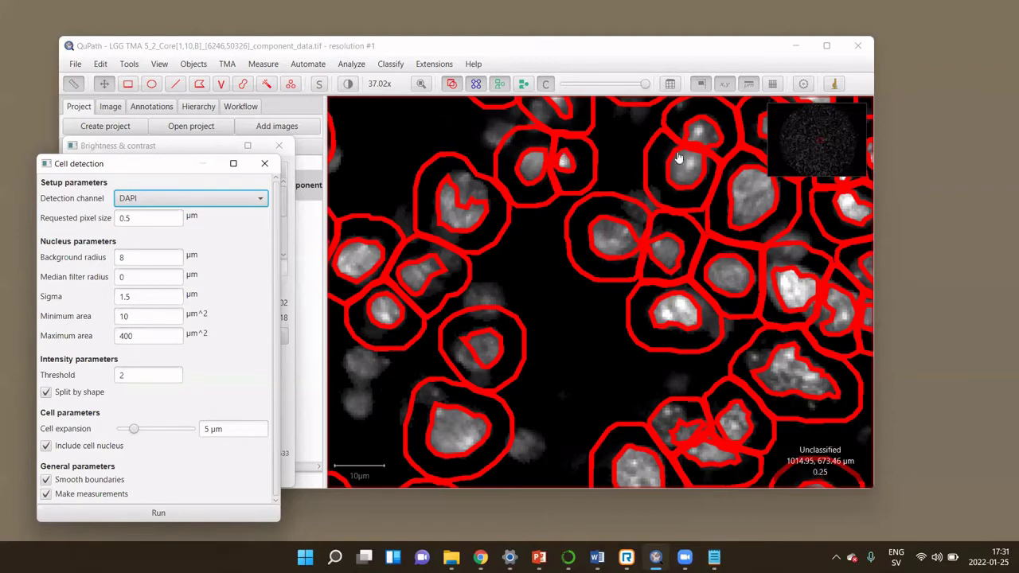
pyautogui.scroll(1, 697, 168)
pyautogui.scroll(-1, 697, 167)
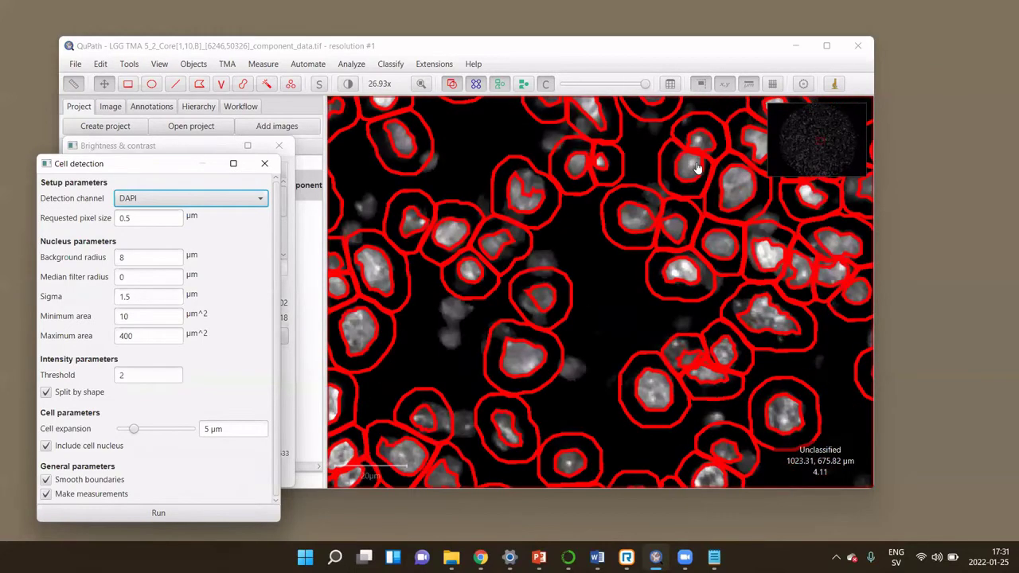
pyautogui.scroll(-2, 697, 168)
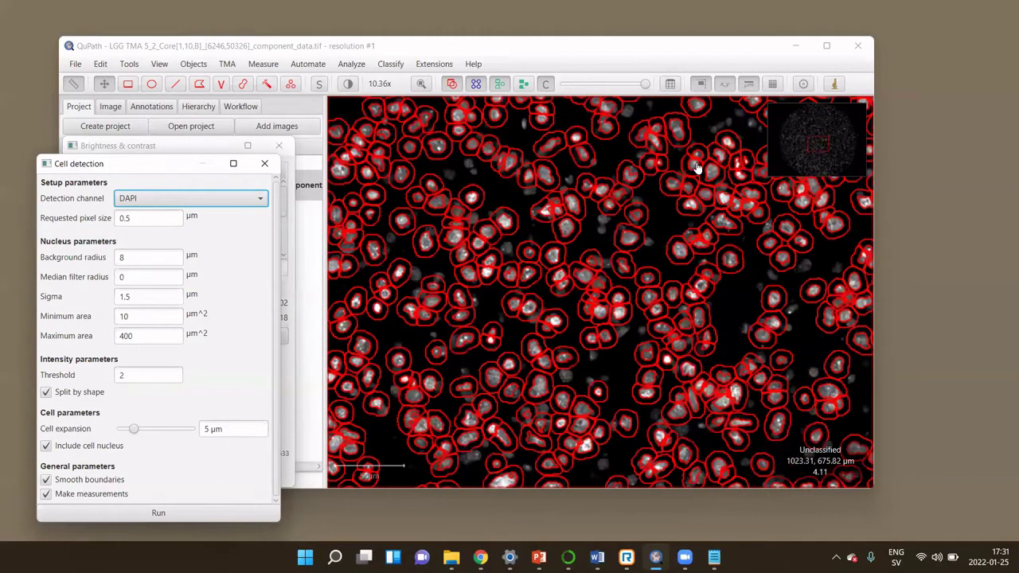
pyautogui.scroll(1, 603, 239)
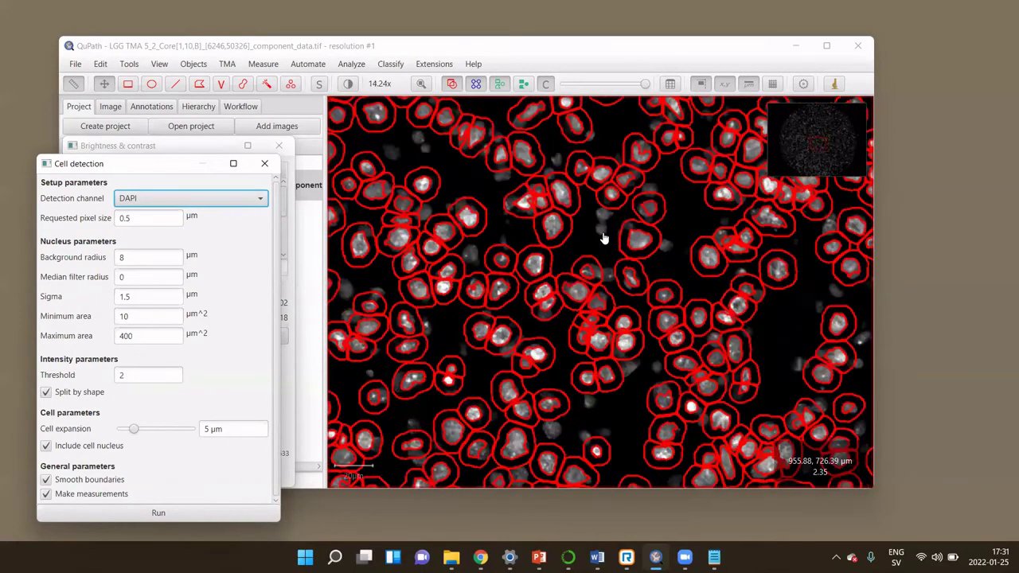
pyautogui.scroll(4, 603, 209)
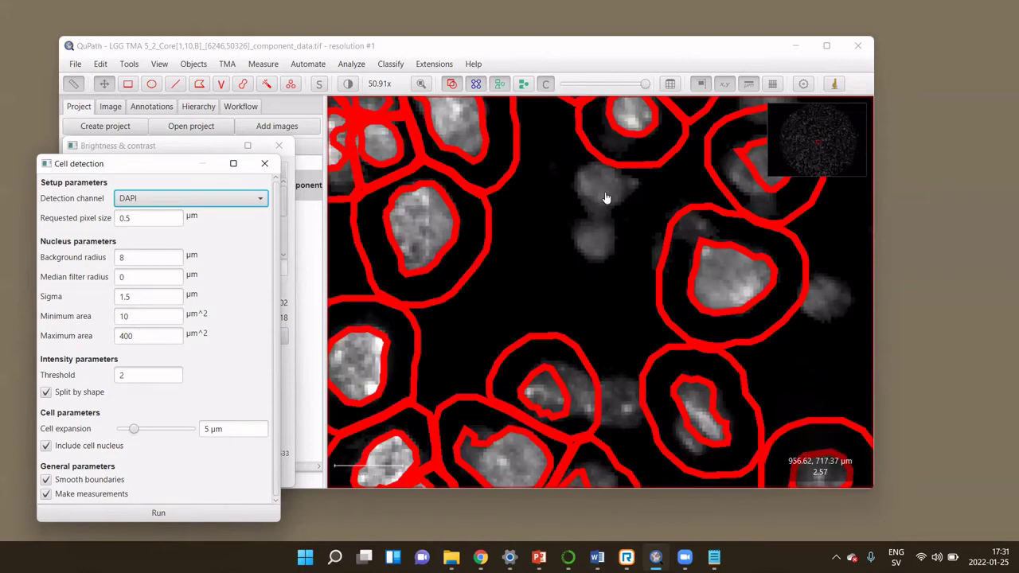
# Rerun DAPI cell detection with the intensity threshold set to 1, check the new outlines, and move the dialog clear of Brightness & contrast.
pyautogui.click(80, 379)
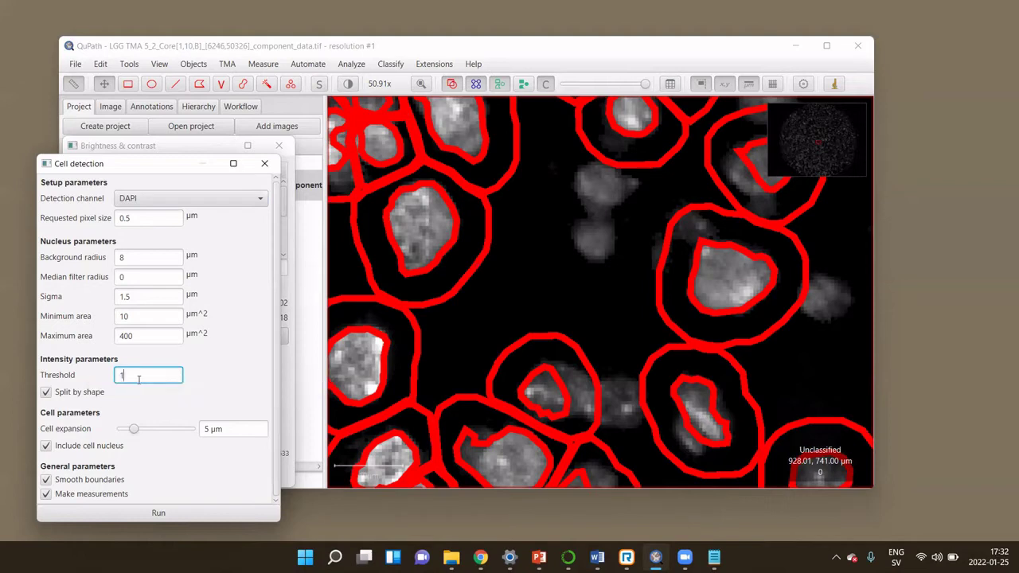
pyautogui.click(158, 512)
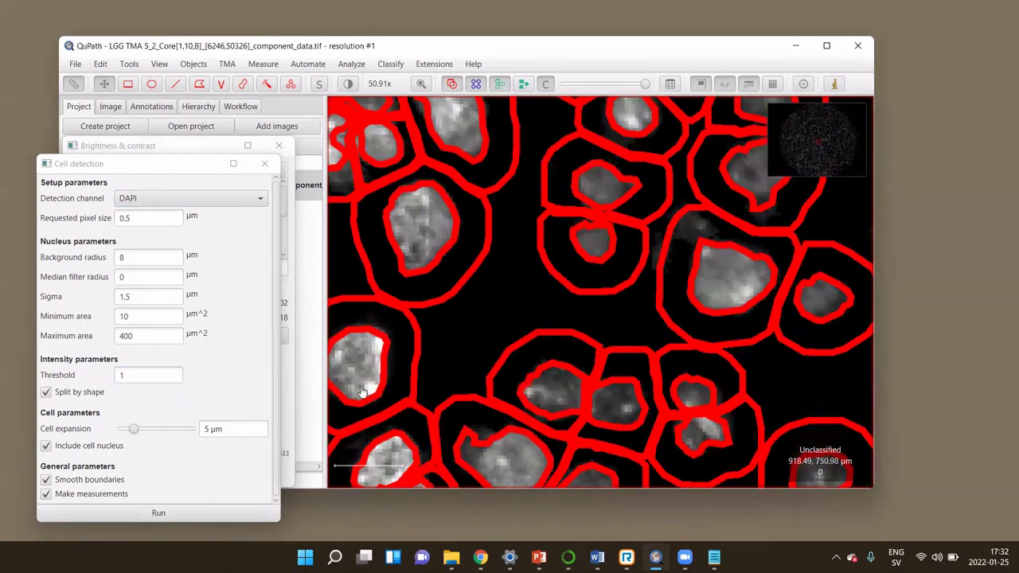
pyautogui.scroll(-5, 501, 263)
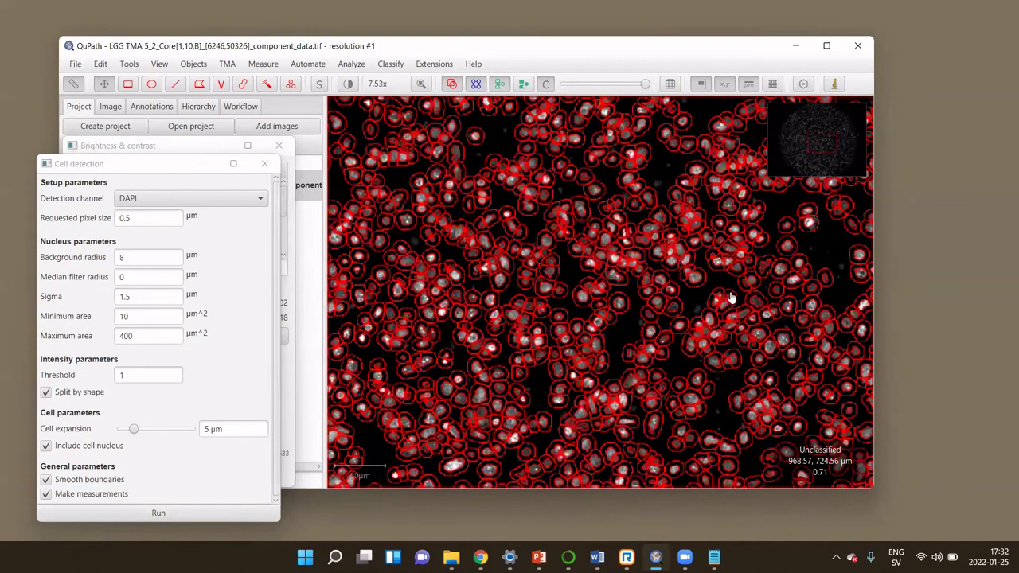
pyautogui.scroll(4, 601, 344)
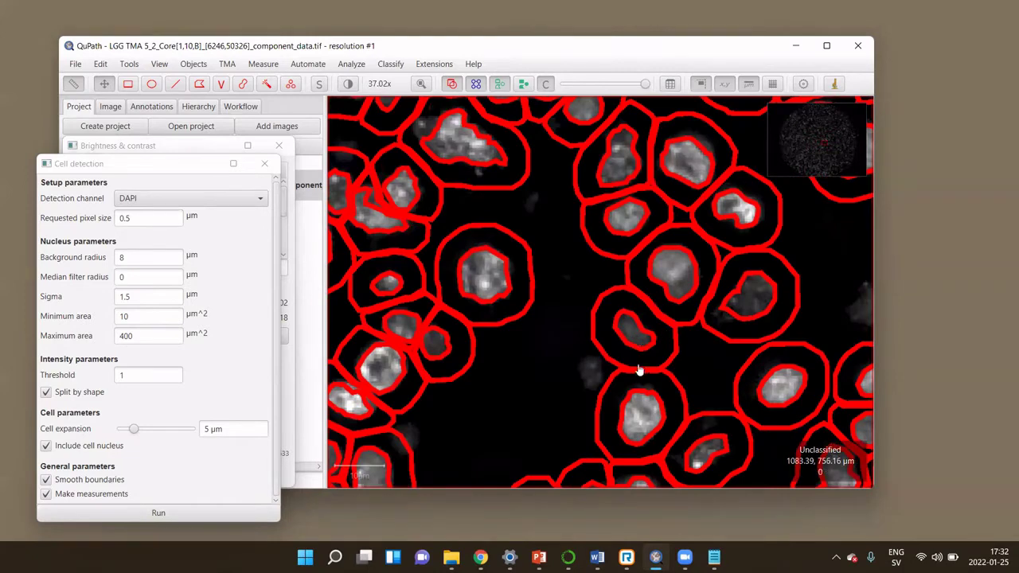
pyautogui.scroll(-3, 643, 374)
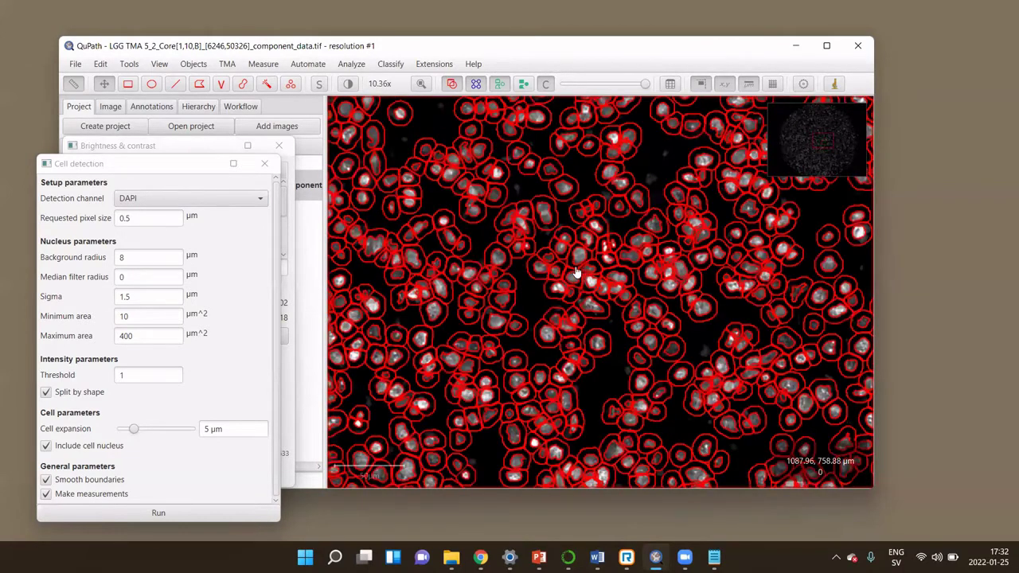
pyautogui.scroll(3, 557, 220)
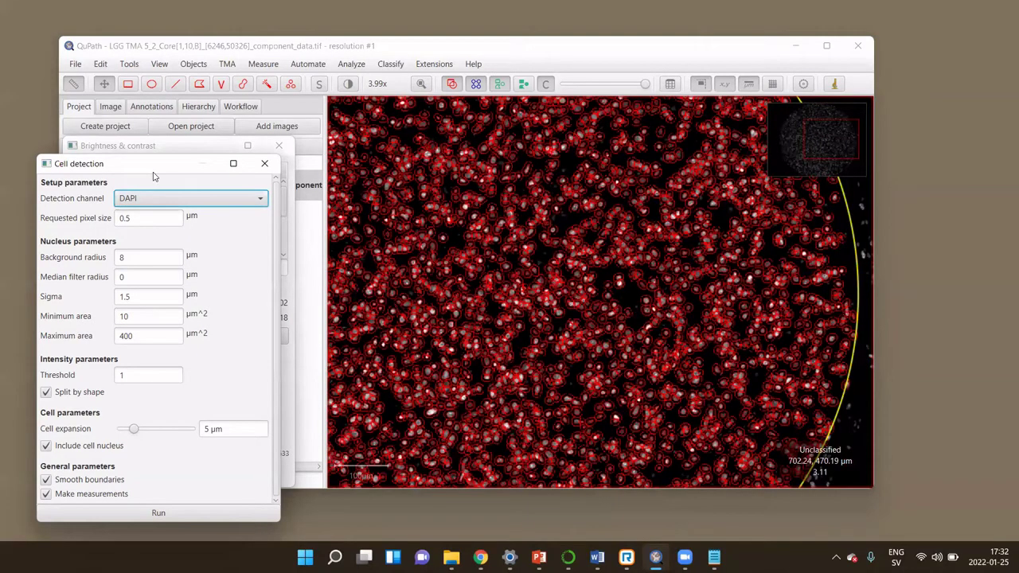
pyautogui.moveTo(153, 163); pyautogui.dragTo(972, 417)
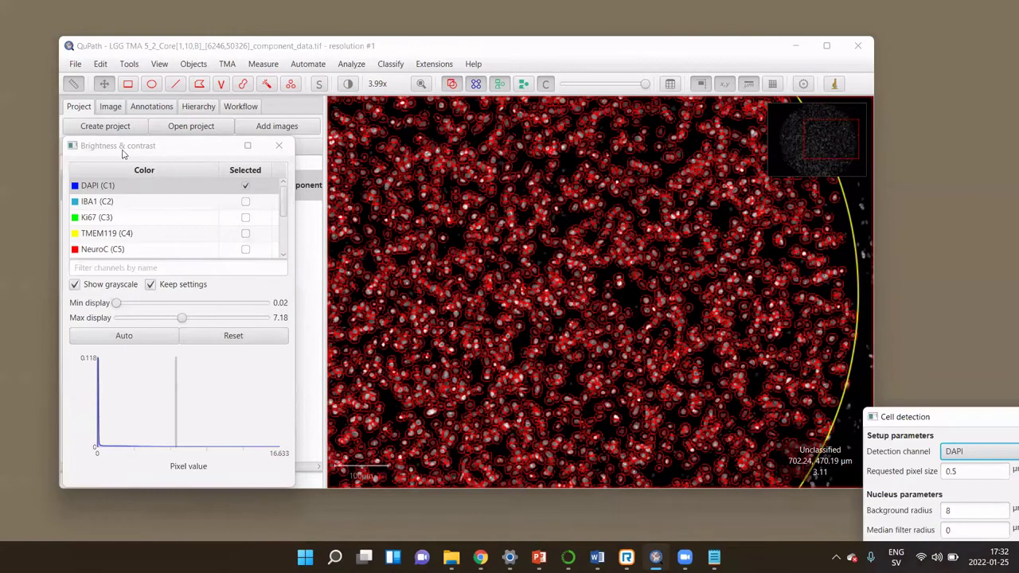
# Move Brightness & contrast away from the image list, show the object hierarchy, and inspect the detected cells across the annotated core.
pyautogui.moveTo(55, 499); pyautogui.dragTo(56, 506)
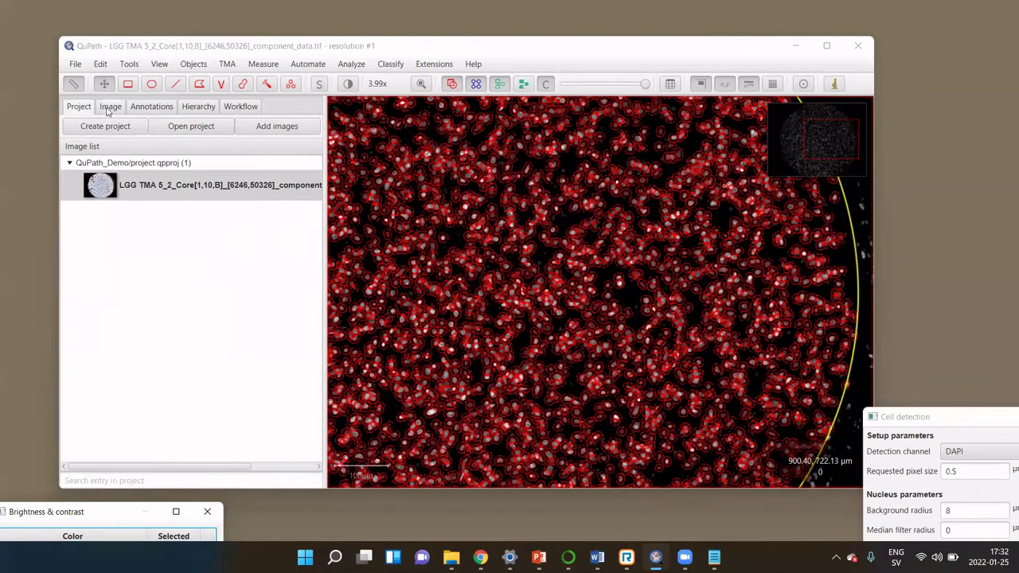
pyautogui.click(185, 112)
pyautogui.scroll(-3, 459, 221)
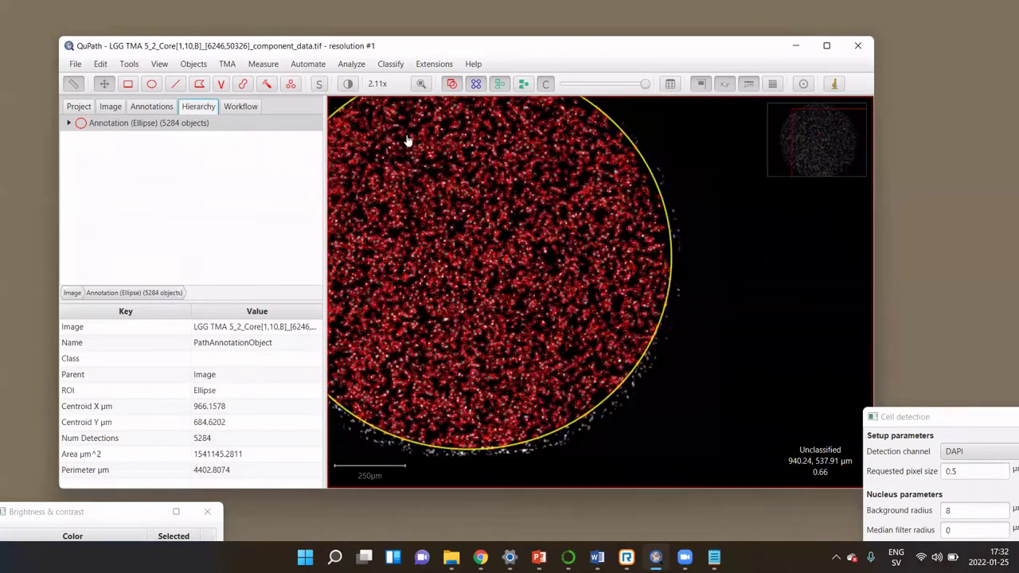
pyautogui.scroll(-1, 406, 140)
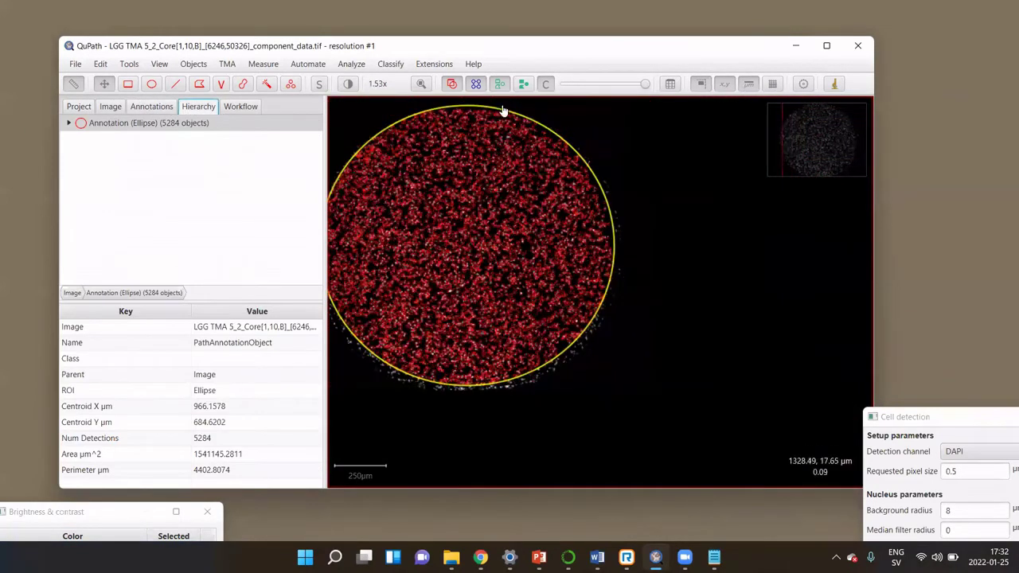
pyautogui.scroll(1, 413, 199)
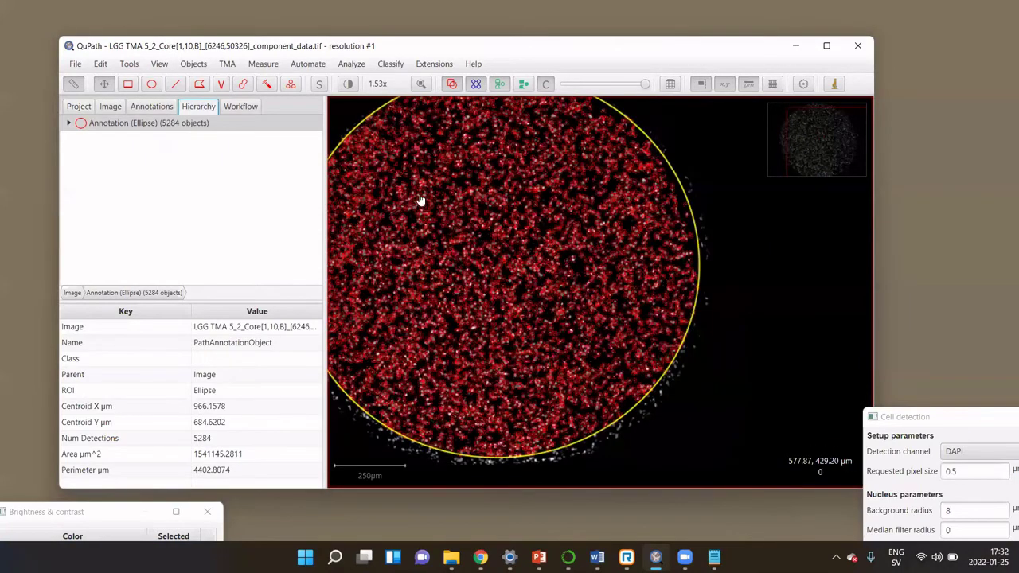
pyautogui.scroll(7, 420, 199)
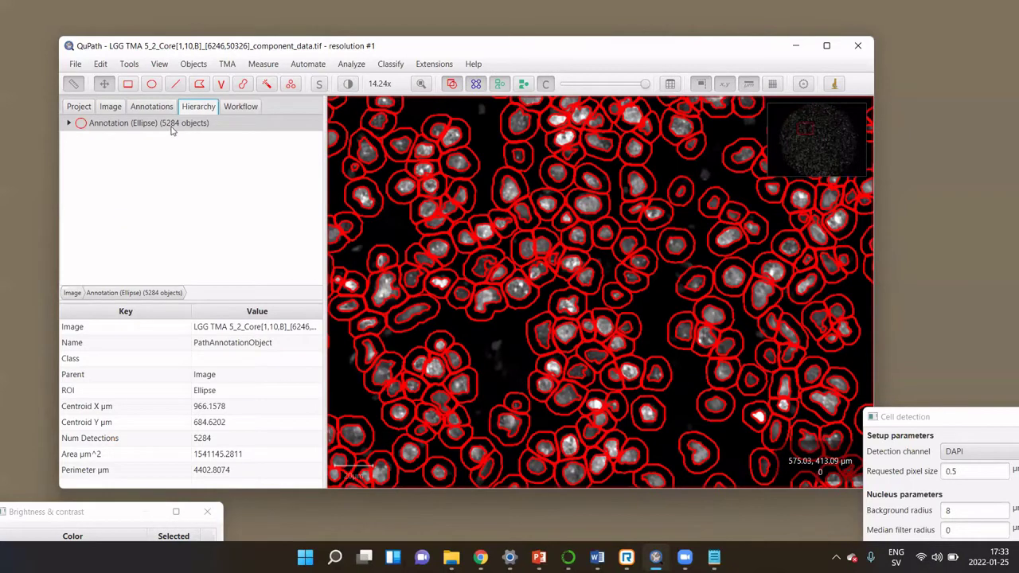
# Expand the ellipse annotation in the hierarchy and select one of its cells to inspect its nucleus and cell outlines up close.
pyautogui.click(69, 124)
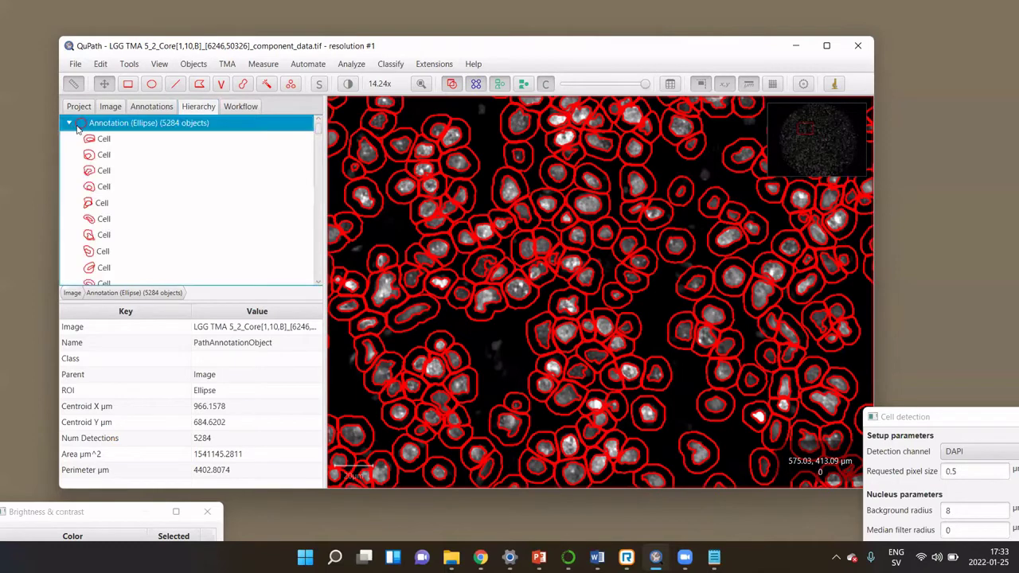
pyautogui.scroll(-1, 118, 201)
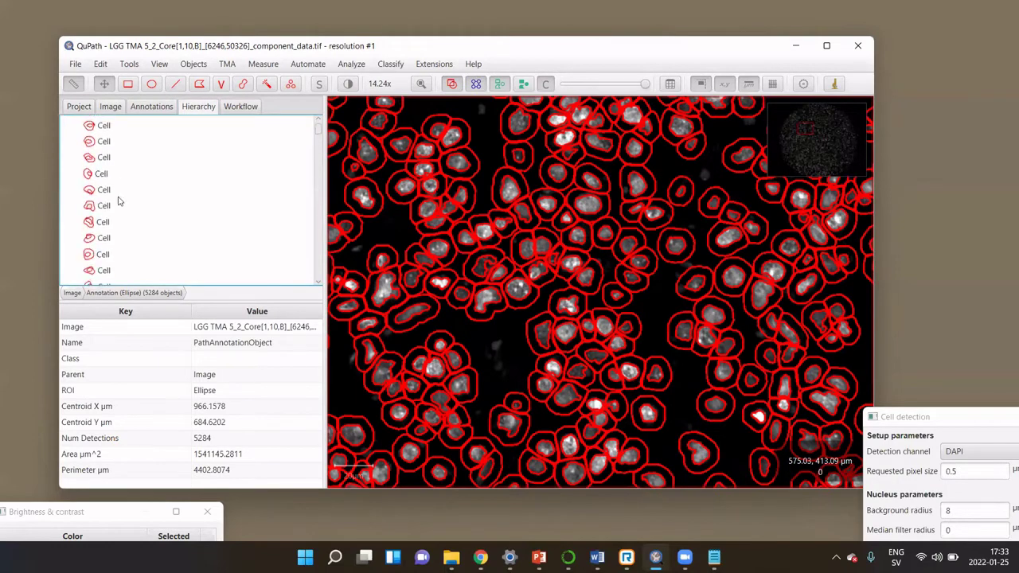
pyautogui.click(108, 191)
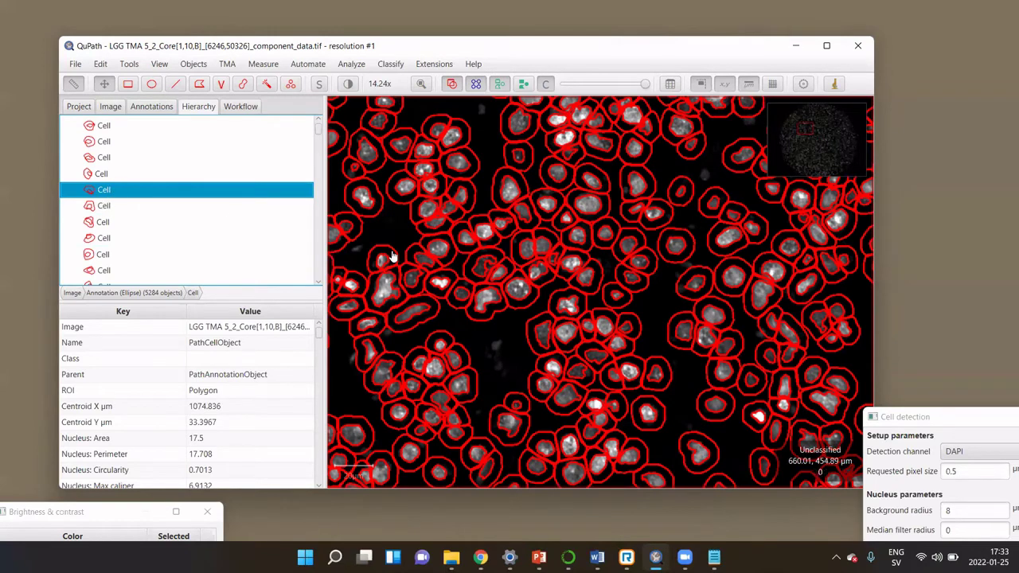
pyautogui.click(107, 207)
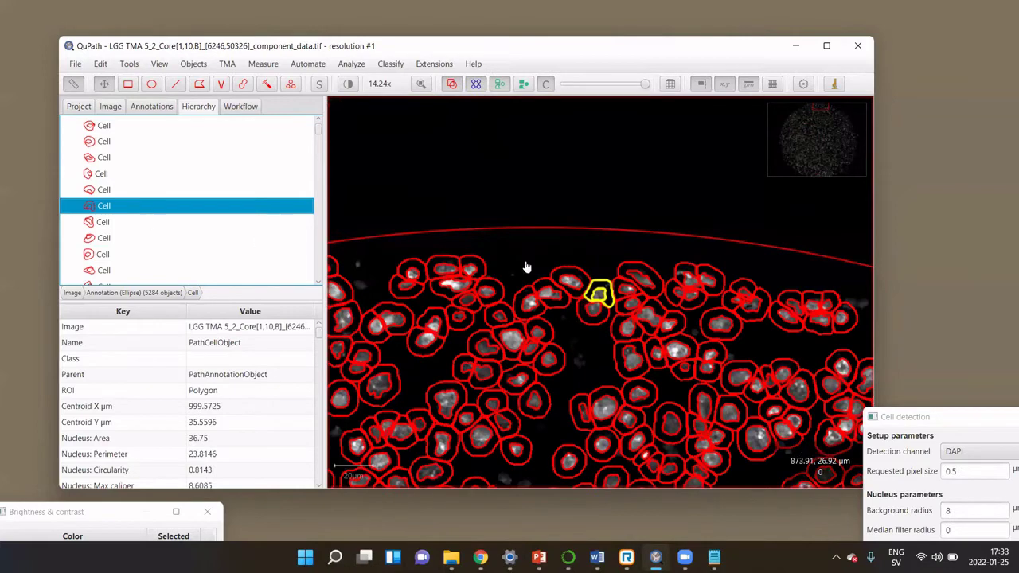
pyautogui.scroll(2, 601, 299)
pyautogui.scroll(4, 602, 298)
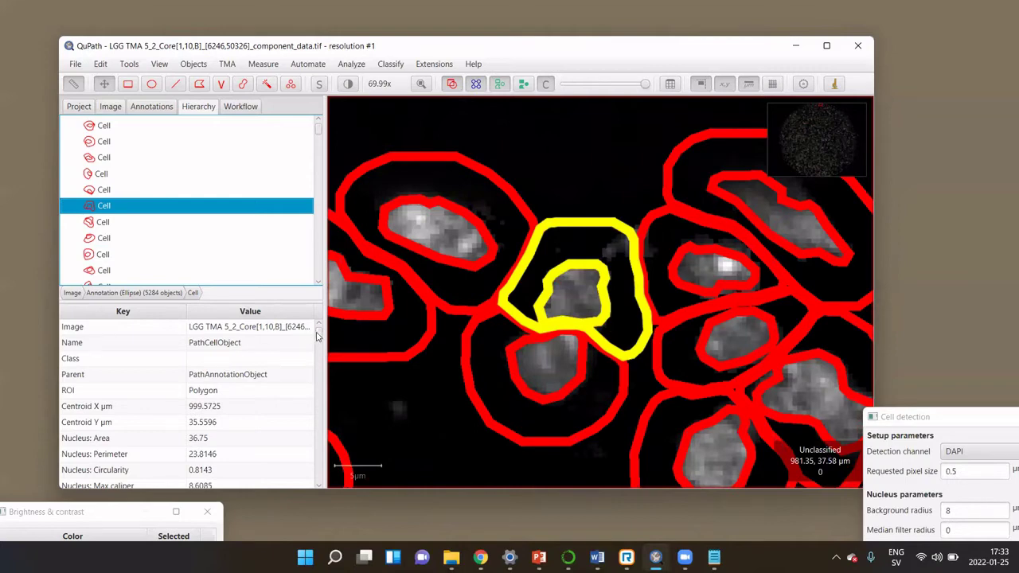
# Examine the selected cell's centroid coordinates and nucleus shape measurements, including area, perimeter, circularity and calipers.
pyautogui.moveTo(317, 336); pyautogui.dragTo(315, 345)
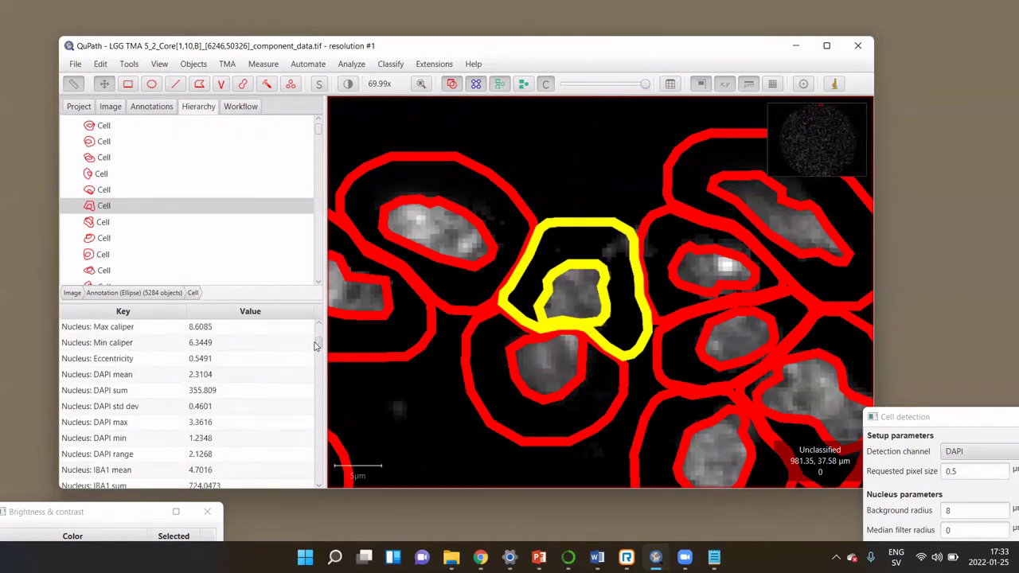
pyautogui.moveTo(315, 345); pyautogui.dragTo(316, 338)
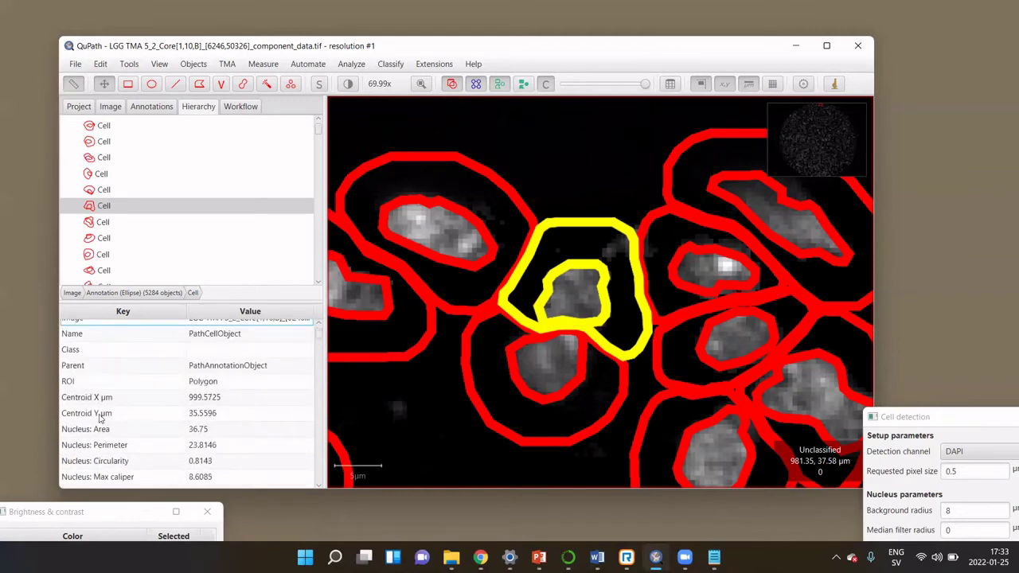
pyautogui.scroll(-1, 104, 417)
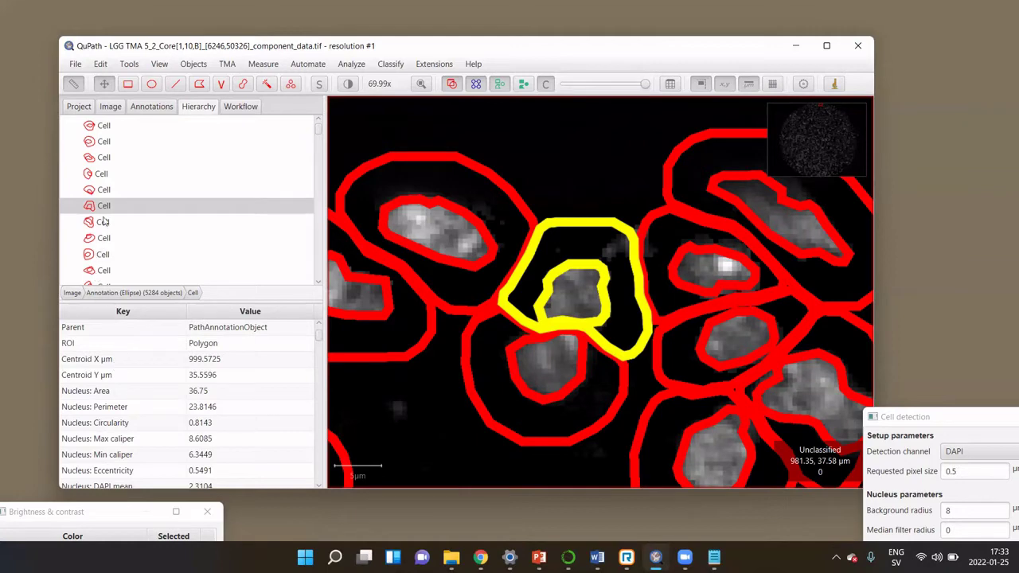
pyautogui.click(139, 364)
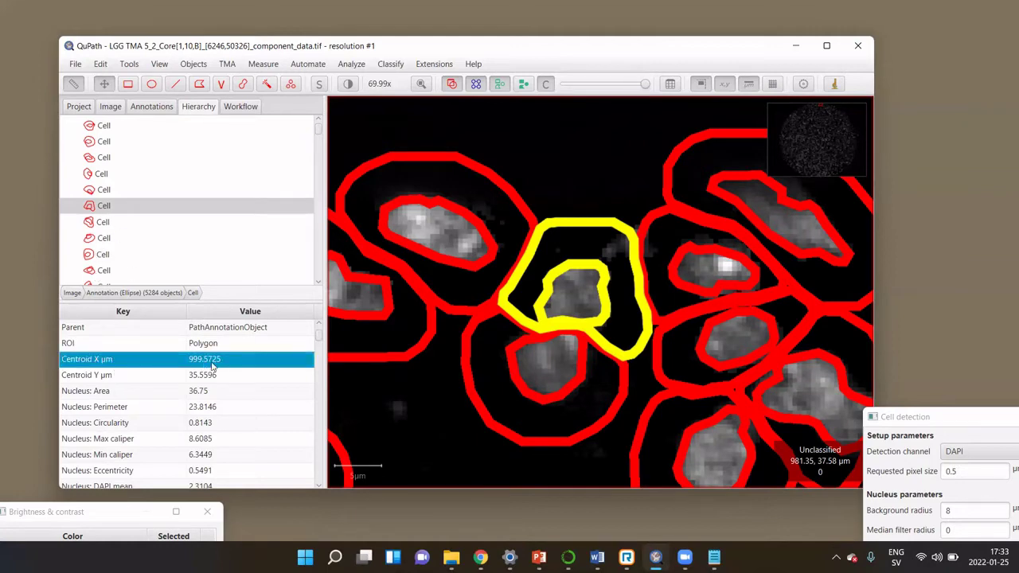
pyautogui.click(103, 378)
pyautogui.click(113, 391)
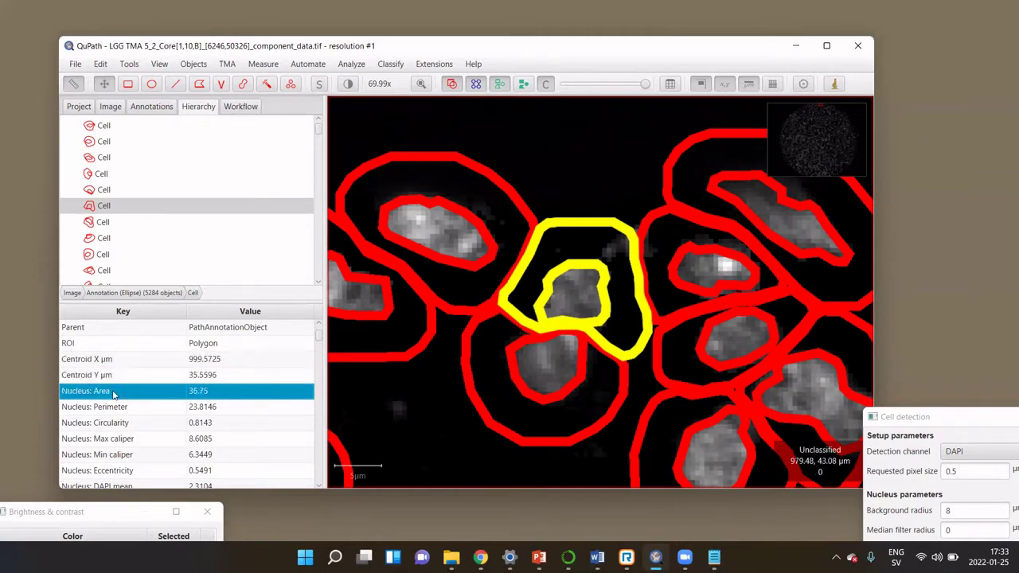
pyautogui.scroll(-2, 112, 382)
pyautogui.scroll(1, 109, 360)
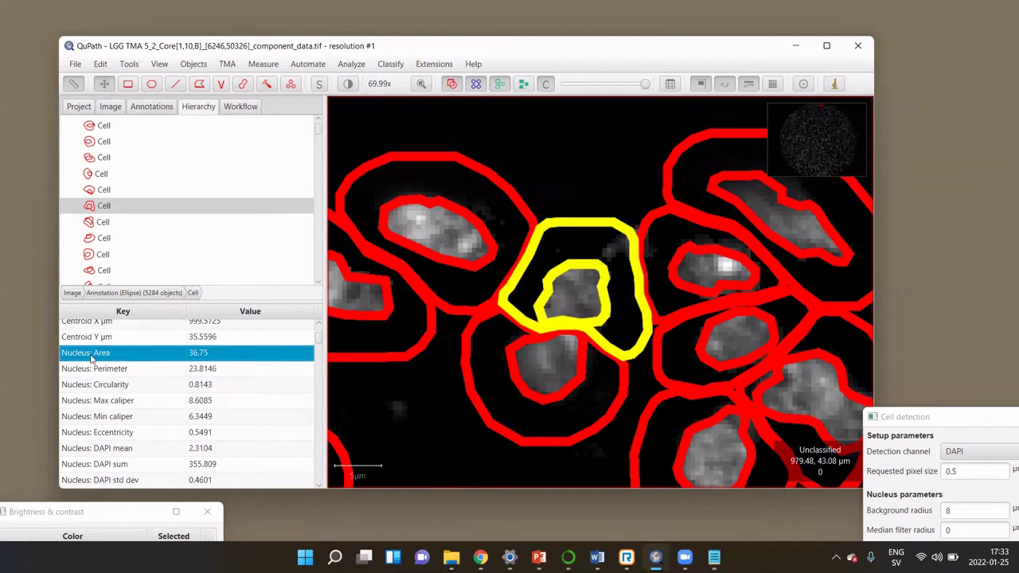
pyautogui.scroll(-1, 94, 386)
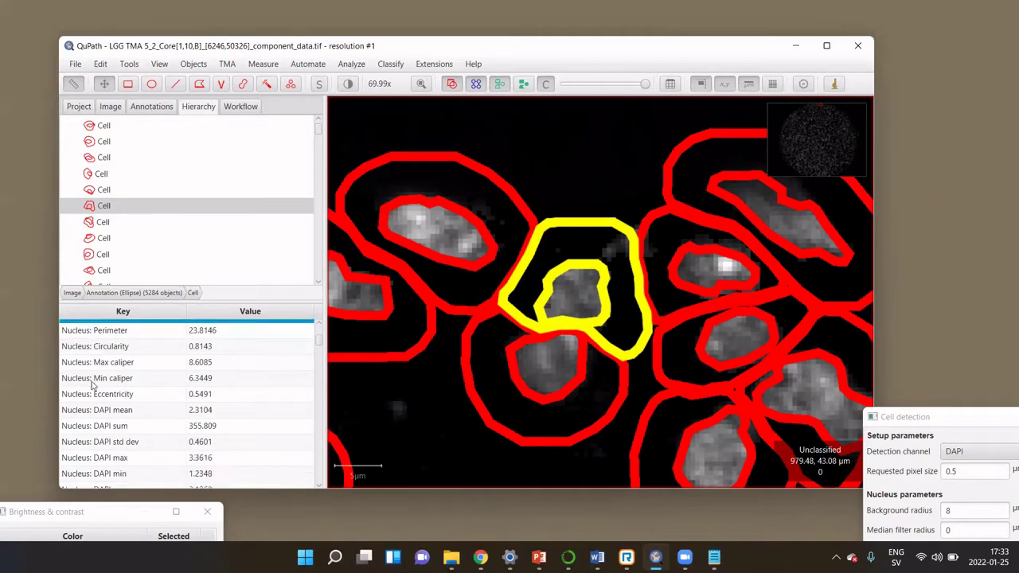
# Review the selected cell's nucleus intensity measurements channel by channel, starting with DAPI mean and IBA1 mean.
pyautogui.click(117, 414)
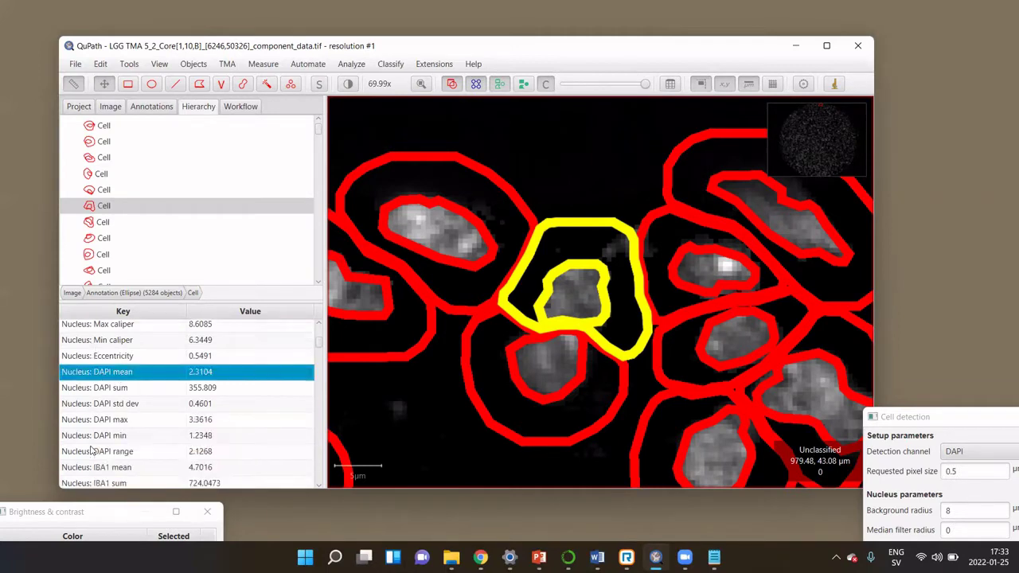
pyautogui.scroll(-1, 92, 449)
pyautogui.click(111, 468)
pyautogui.scroll(-1, 115, 473)
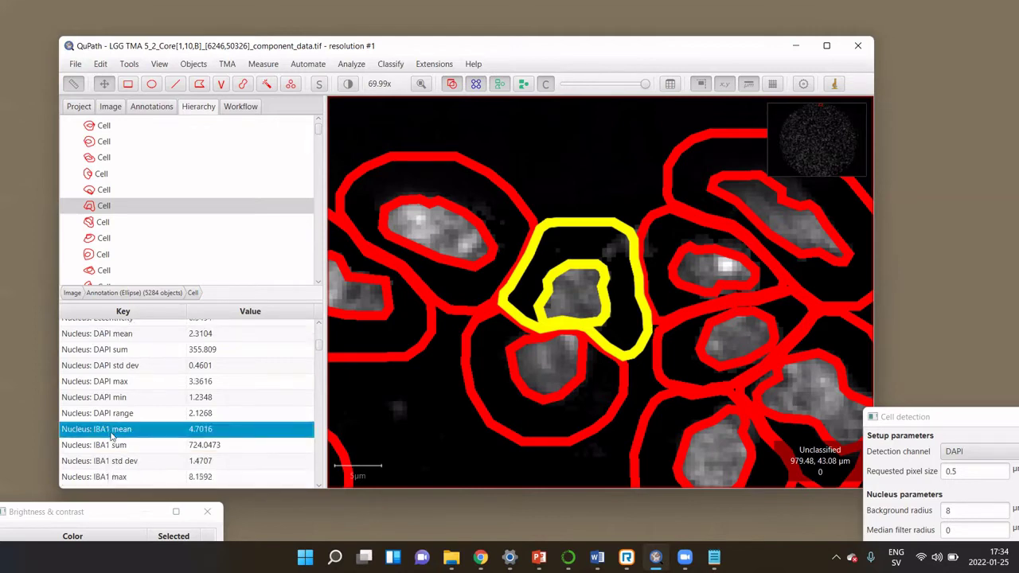
pyautogui.scroll(-6, 112, 436)
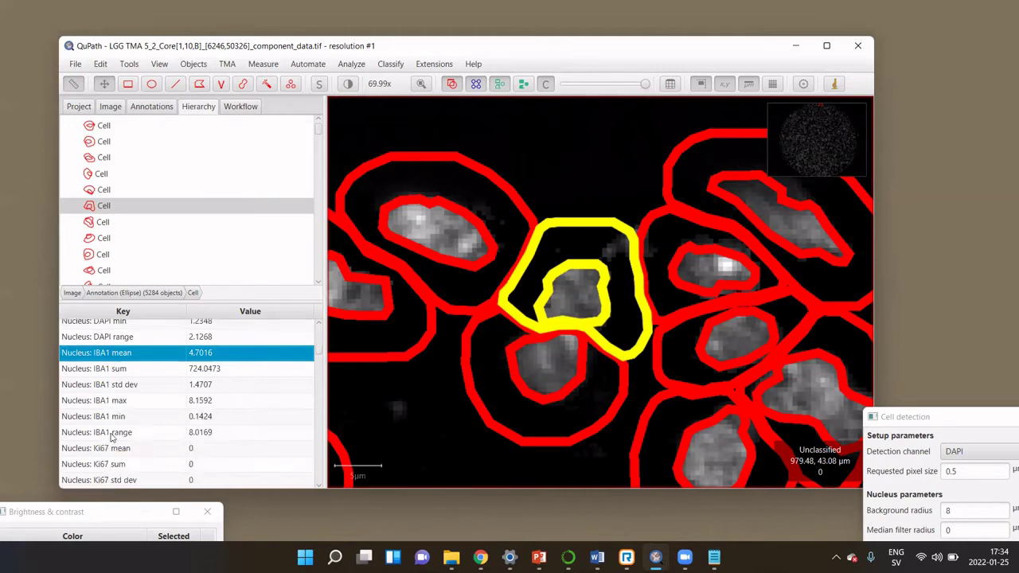
pyautogui.scroll(-4, 115, 433)
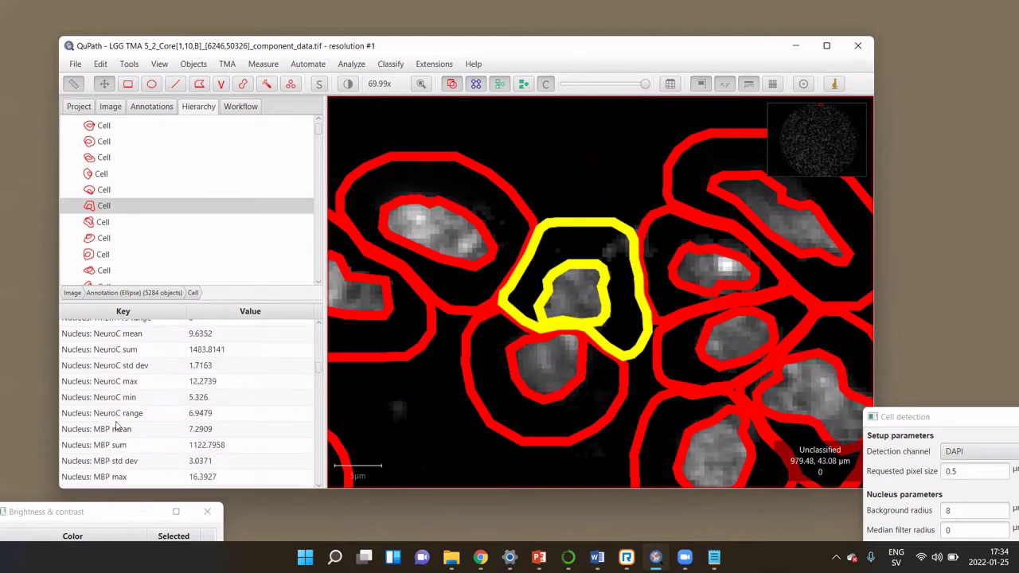
pyautogui.scroll(-3, 116, 428)
pyautogui.scroll(-3, 117, 428)
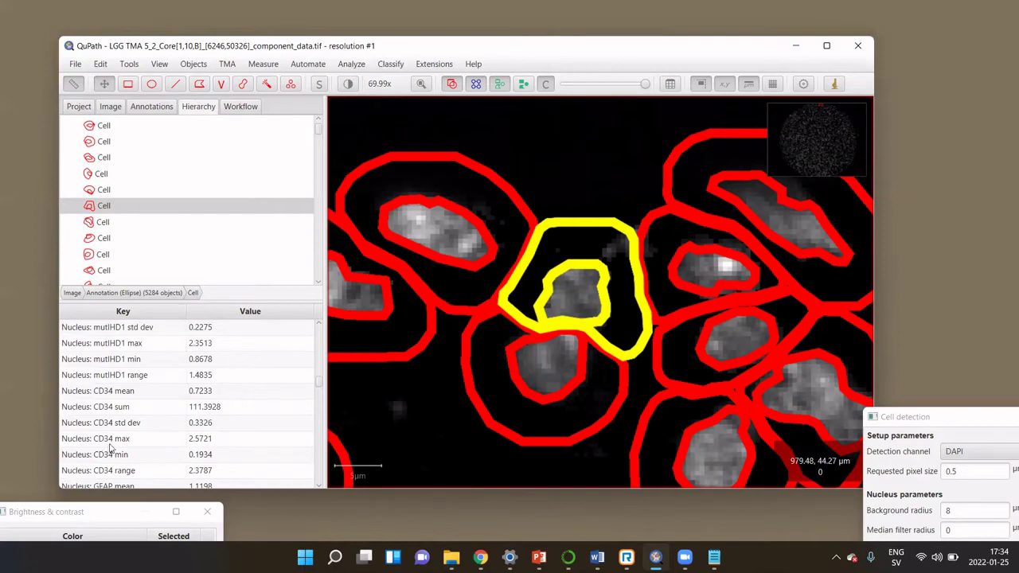
# Review the same cell's whole-cell measurements, starting at Cell: Area, and its cytoplasm intensity measurements.
pyautogui.scroll(-9, 111, 448)
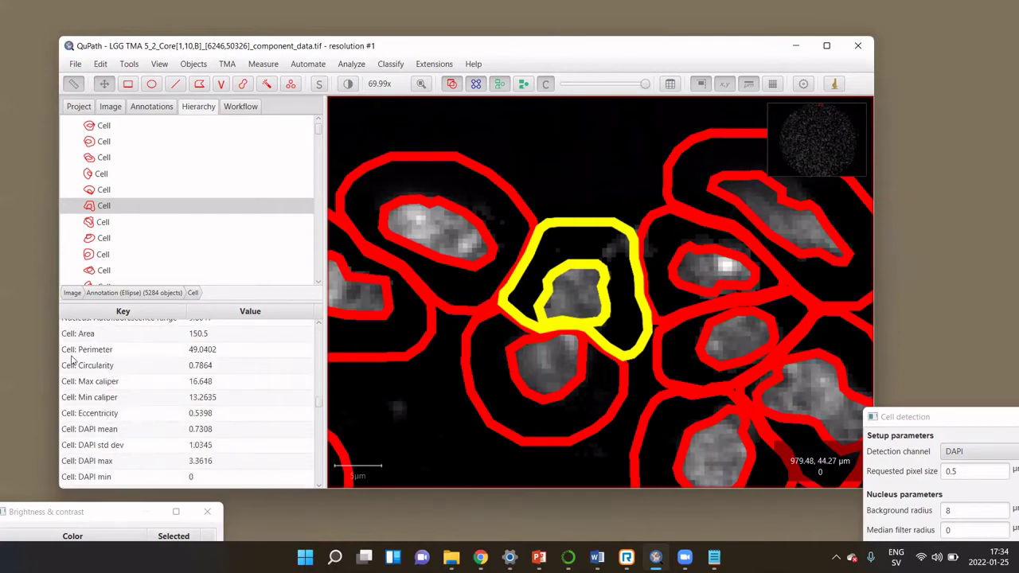
pyautogui.scroll(1, 73, 367)
pyautogui.click(77, 374)
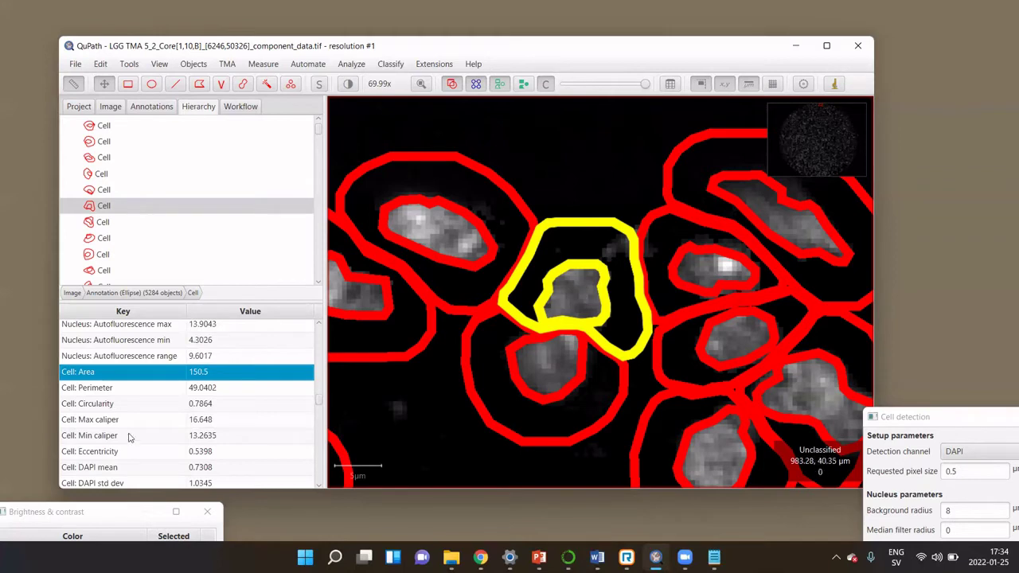
pyautogui.scroll(-15, 128, 436)
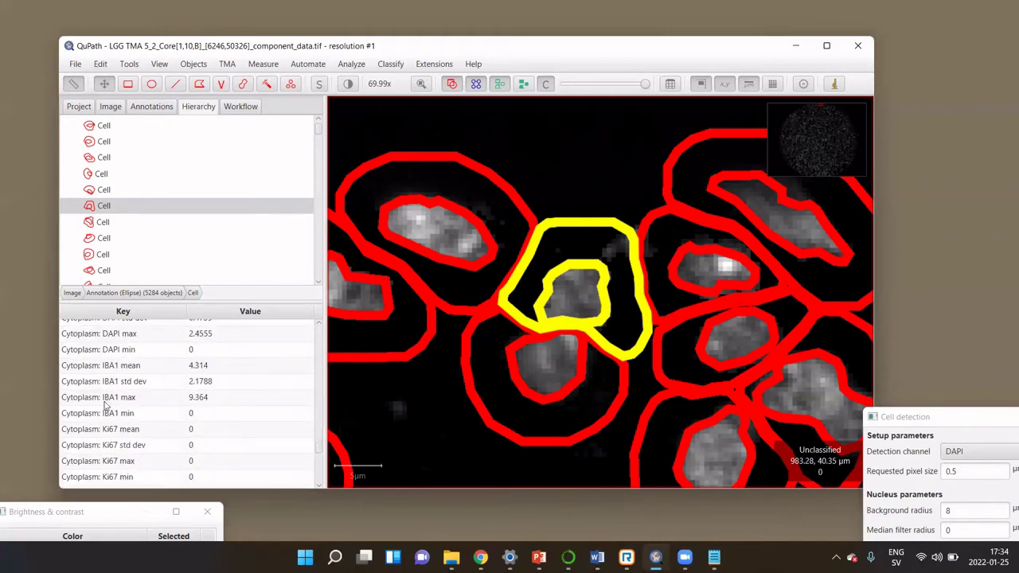
pyautogui.scroll(2, 99, 358)
pyautogui.click(101, 379)
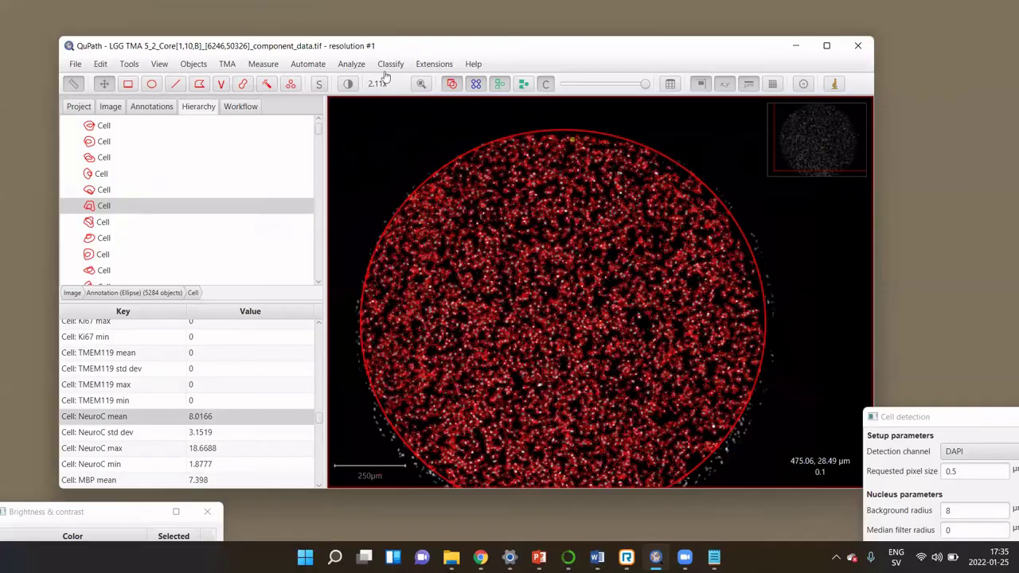
# Show the annotation measurements, widen the results table to read the annotation's number of detections, area and perimeter, and close it.
pyautogui.click(193, 64)
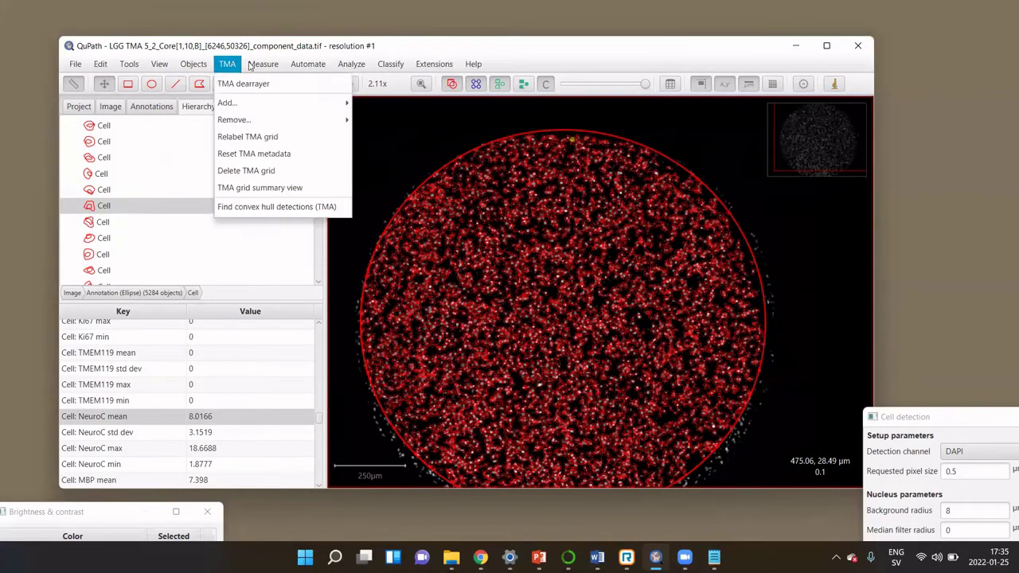
pyautogui.moveTo(257, 67)
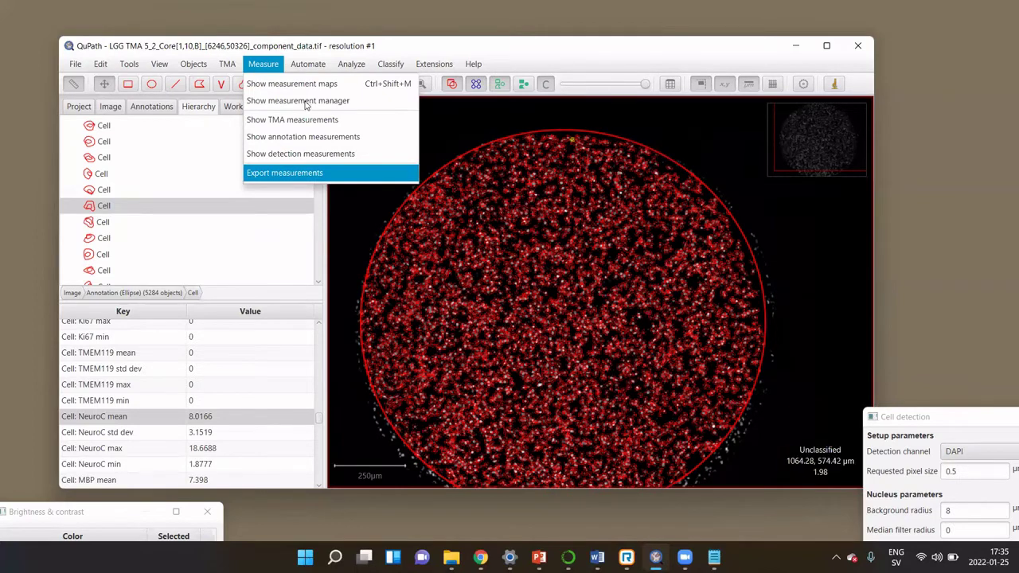
pyautogui.click(302, 136)
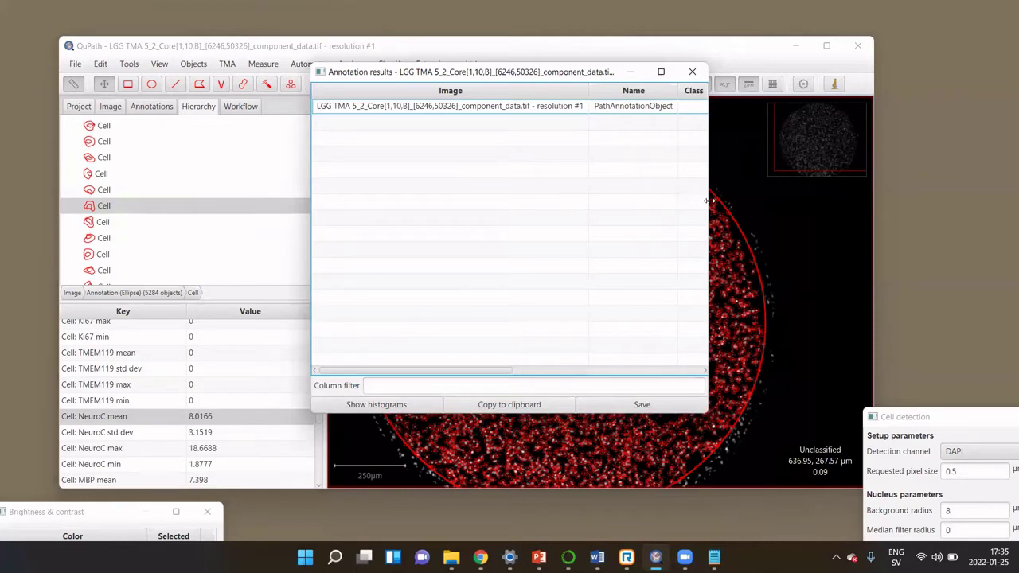
pyautogui.moveTo(864, 203); pyautogui.dragTo(864, 203)
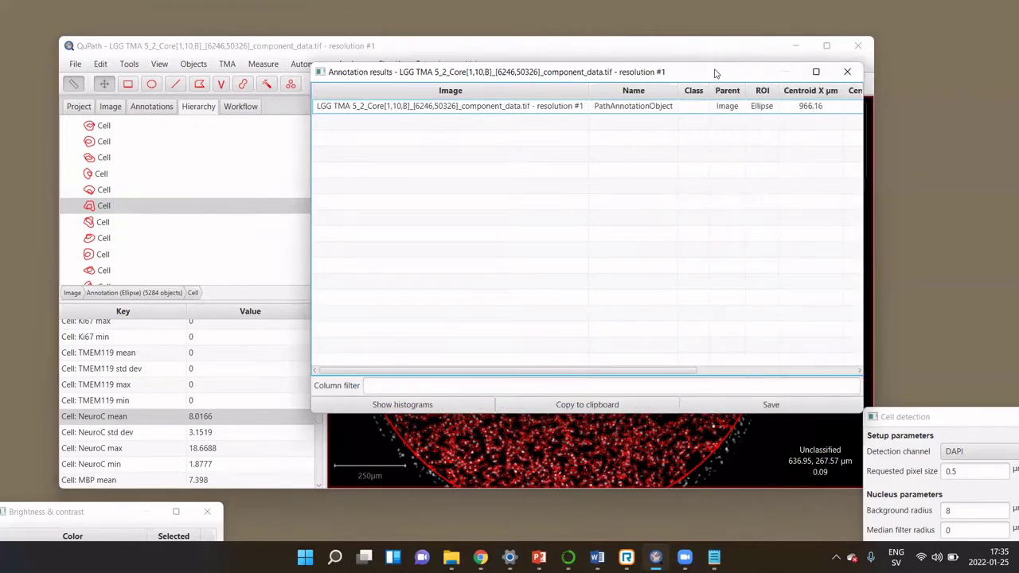
pyautogui.moveTo(720, 74); pyautogui.dragTo(364, 151)
pyautogui.click(422, 184)
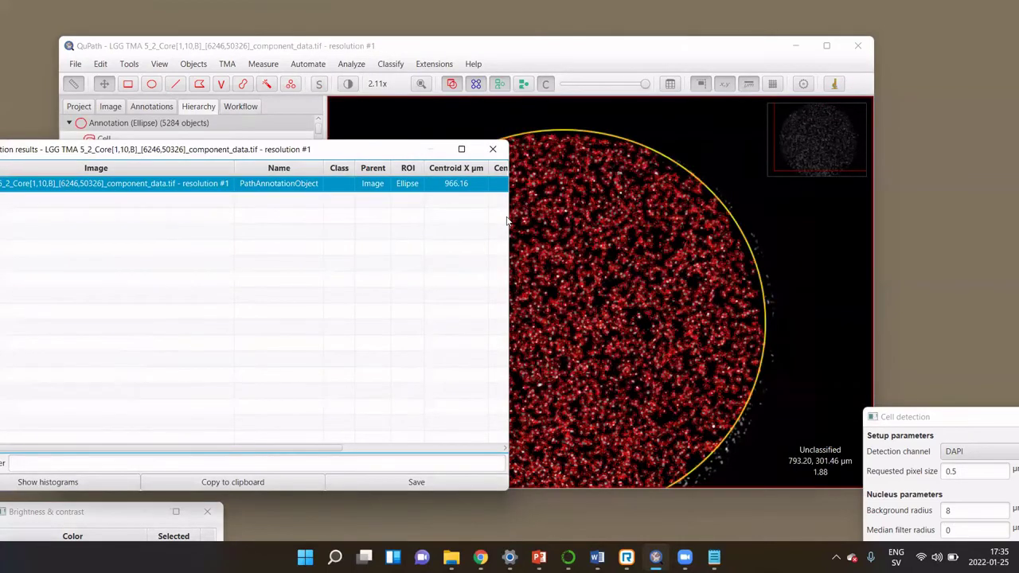
pyautogui.moveTo(510, 215); pyautogui.dragTo(788, 216)
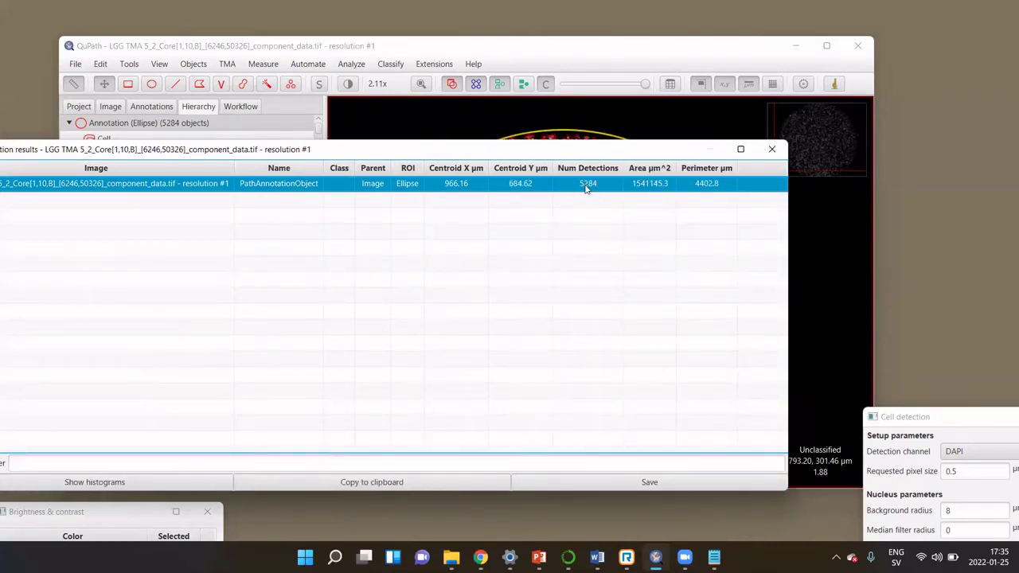
pyautogui.click(772, 150)
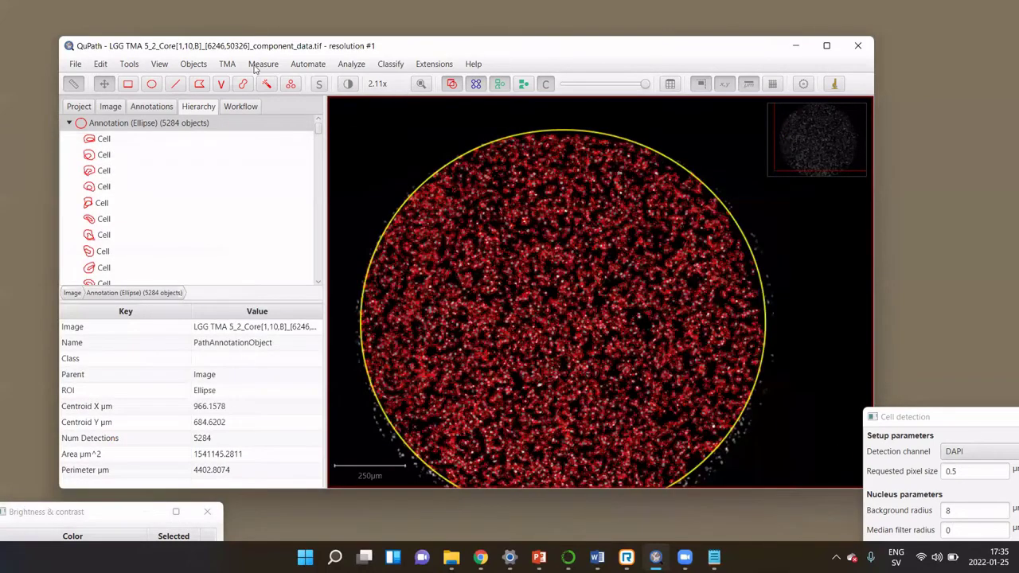
# Show the detection measurements table listing every detected cell in the core.
pyautogui.hotkey('alt', 'm')
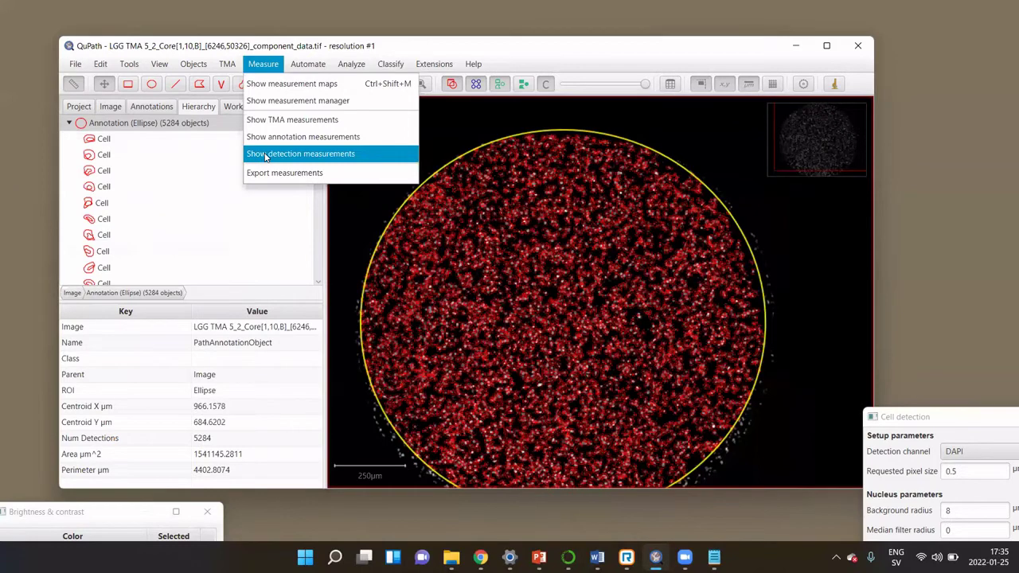
pyautogui.click(301, 154)
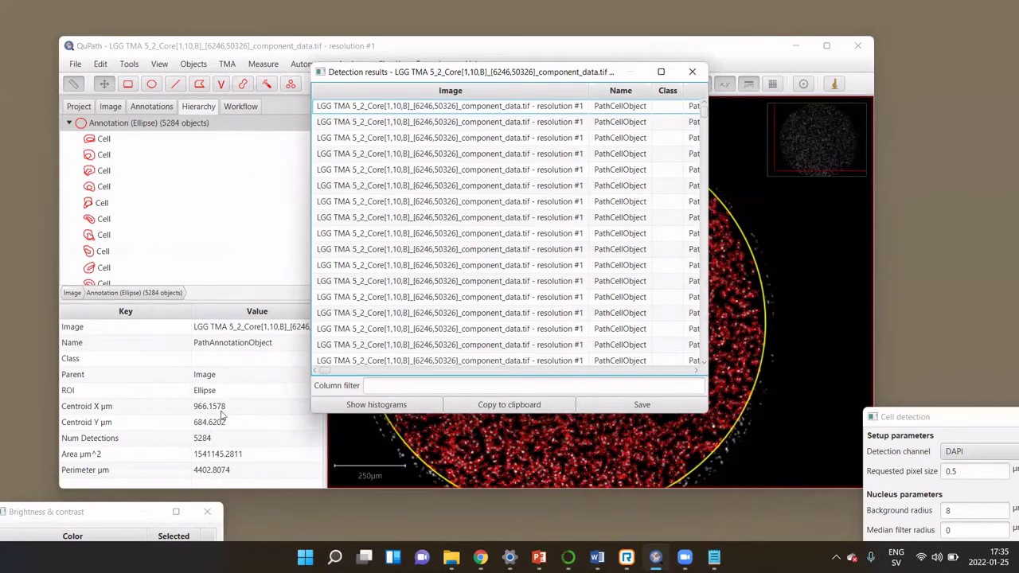
# Widen the detection results table on both sides and sort the cells by Centroid X in ascending and descending order.
pyautogui.click(414, 218)
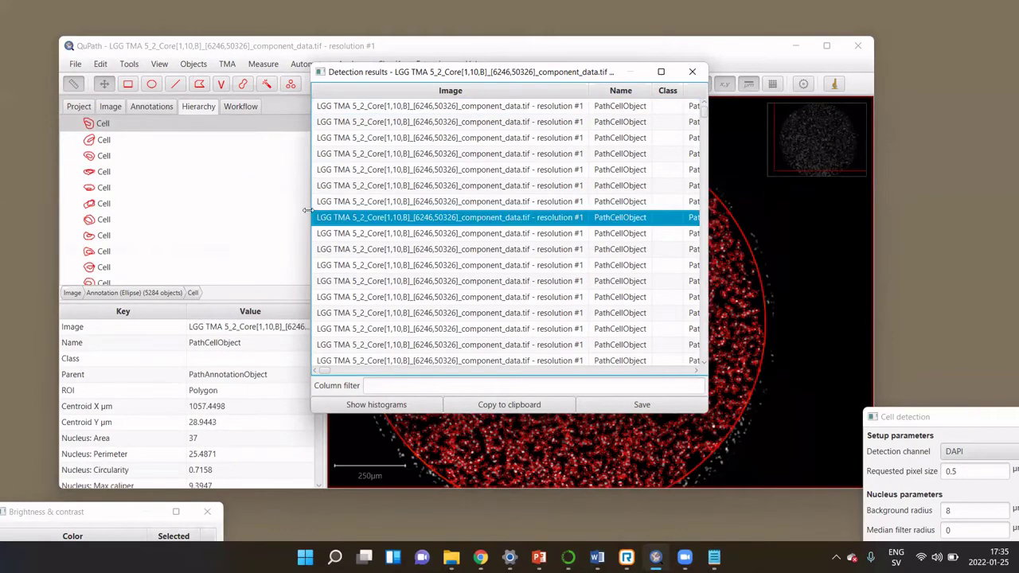
pyautogui.moveTo(308, 210); pyautogui.dragTo(121, 210)
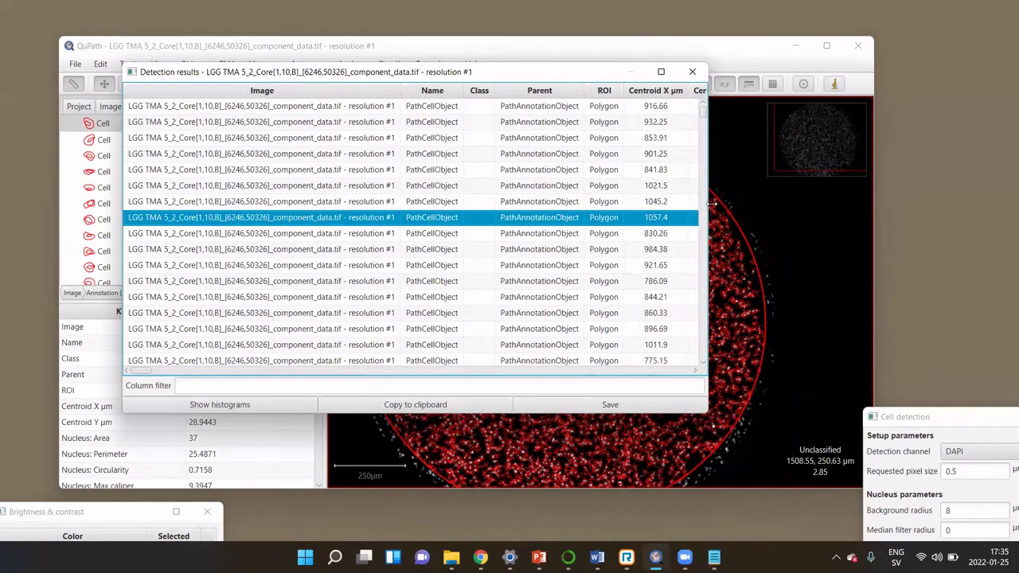
pyautogui.moveTo(711, 203); pyautogui.dragTo(884, 205)
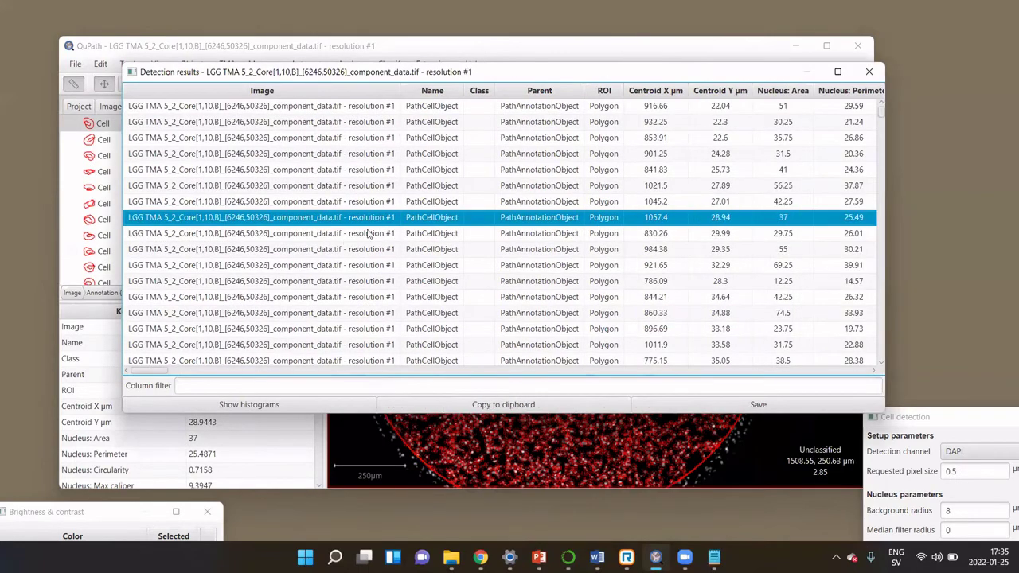
pyautogui.click(678, 93)
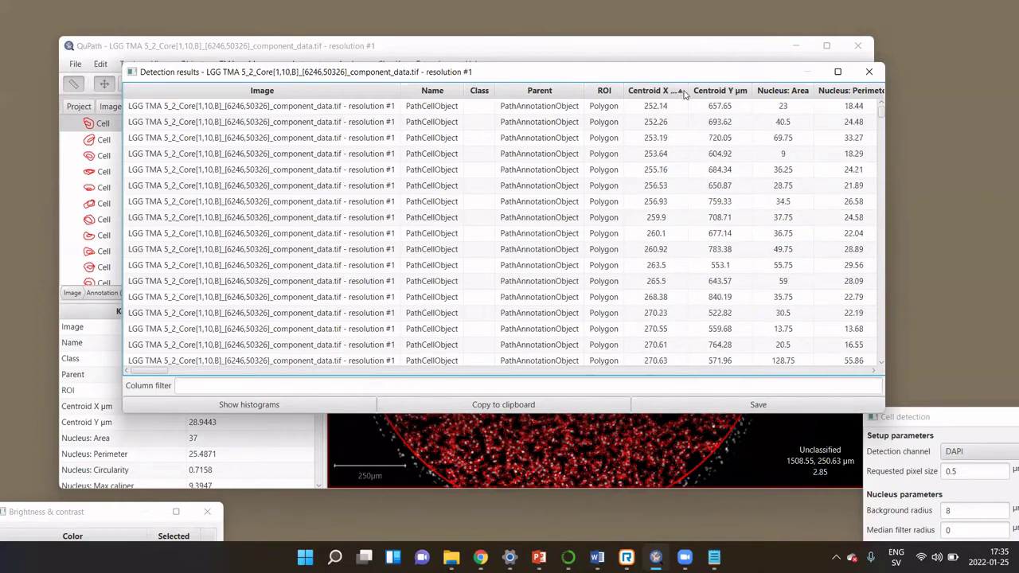
pyautogui.click(682, 93)
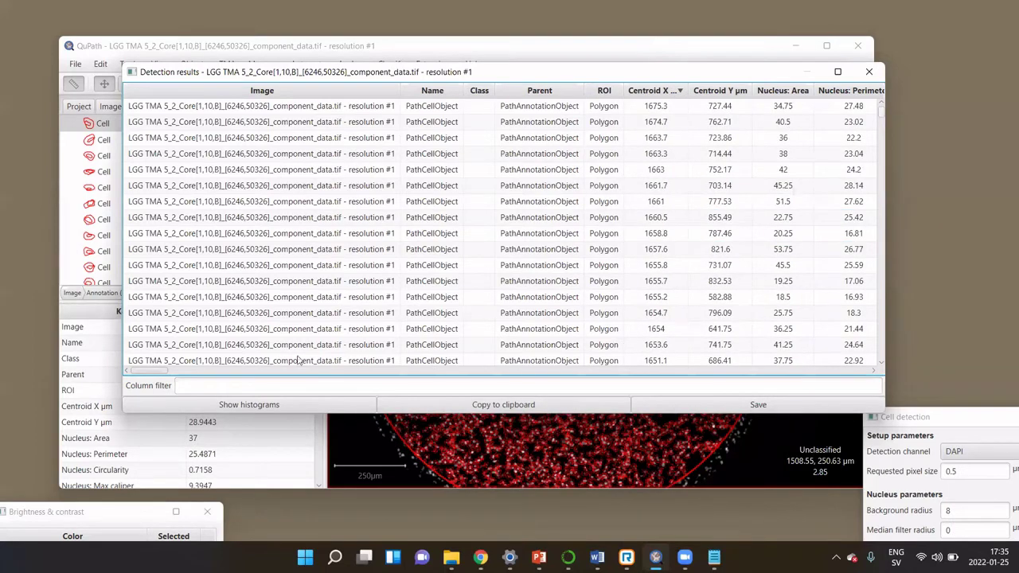
# Sort the detections by Nucleus: IBA1 mean in descending order and select the cell with the highest value.
pyautogui.moveTo(163, 372); pyautogui.dragTo(239, 373)
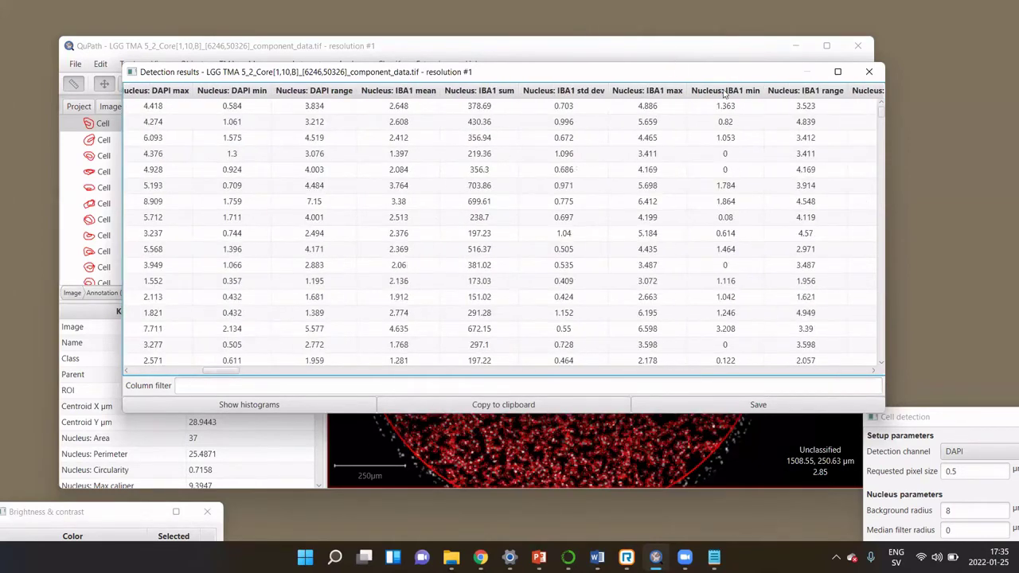
pyautogui.click(482, 90)
pyautogui.click(424, 92)
pyautogui.click(425, 96)
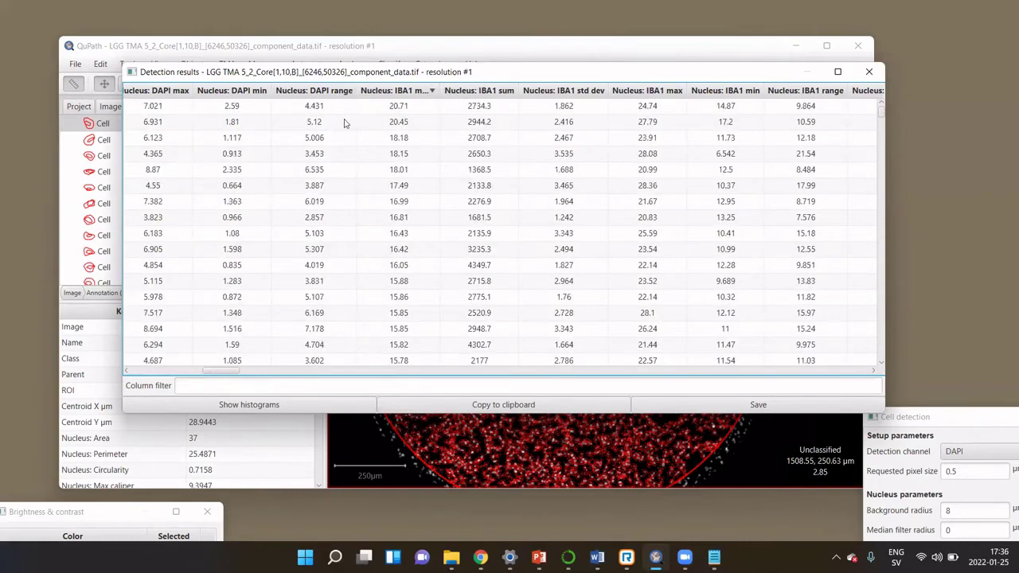
pyautogui.click(403, 110)
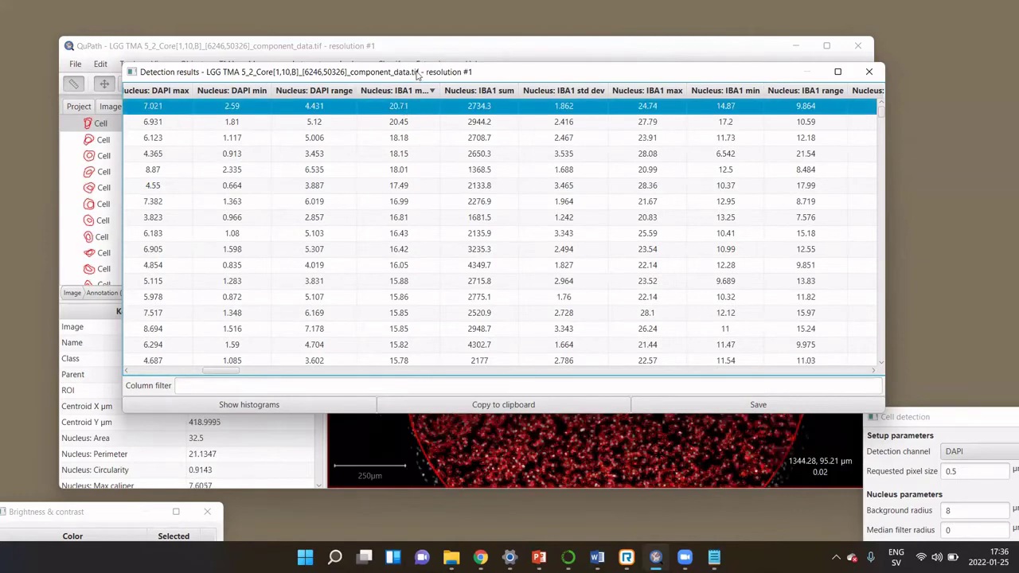
# Move the detection results table clear of the image and zoom in closely on the selected cell.
pyautogui.moveTo(428, 71); pyautogui.dragTo(716, 436)
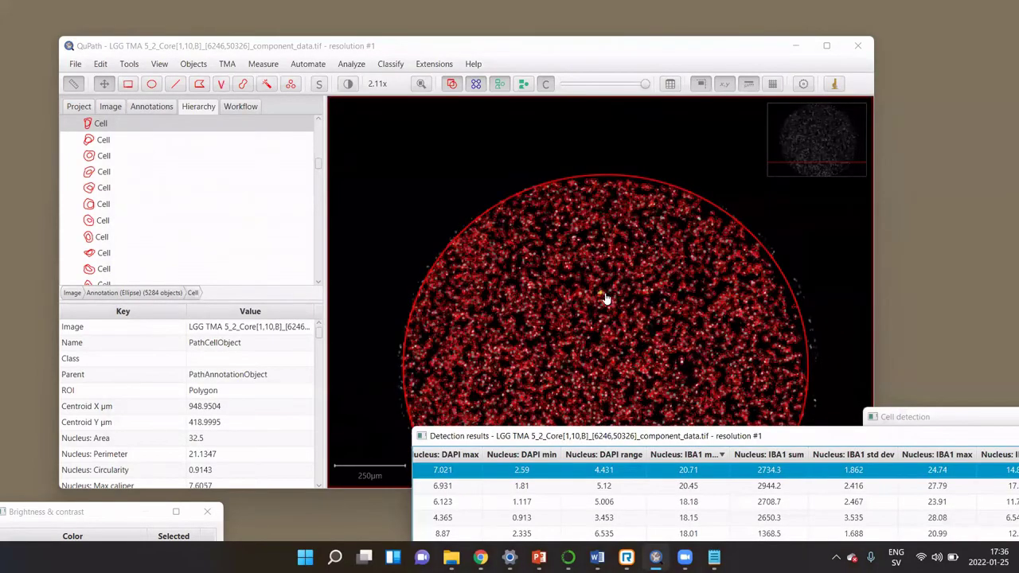
pyautogui.scroll(2, 609, 299)
pyautogui.scroll(10, 601, 294)
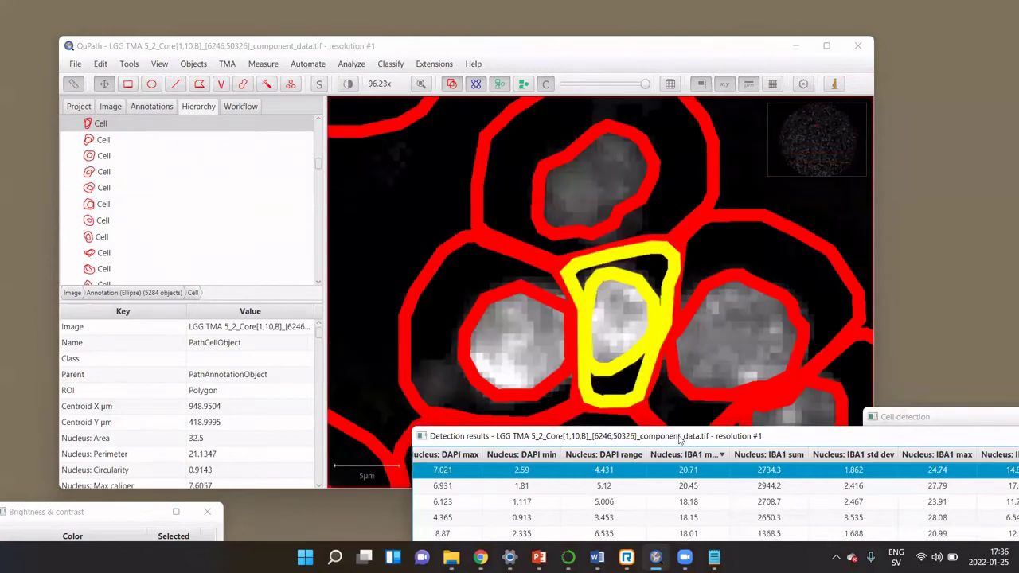
pyautogui.moveTo(690, 438); pyautogui.dragTo(324, 429)
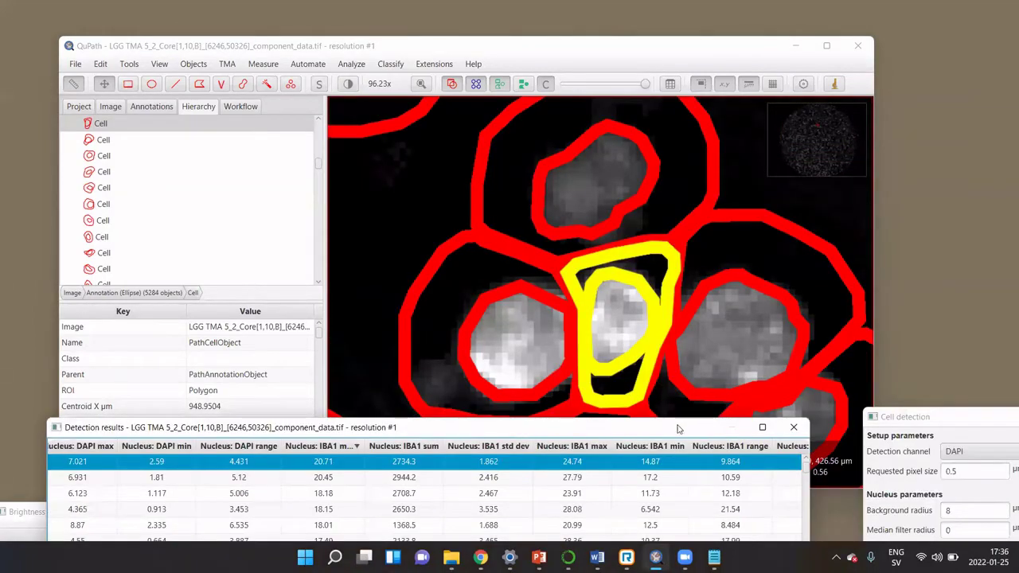
pyautogui.moveTo(727, 434); pyautogui.dragTo(727, 438)
# Close the Cell detection dialog and display the IBA1 channel instead of DAPI around the selected cell.
pyautogui.click(75, 513)
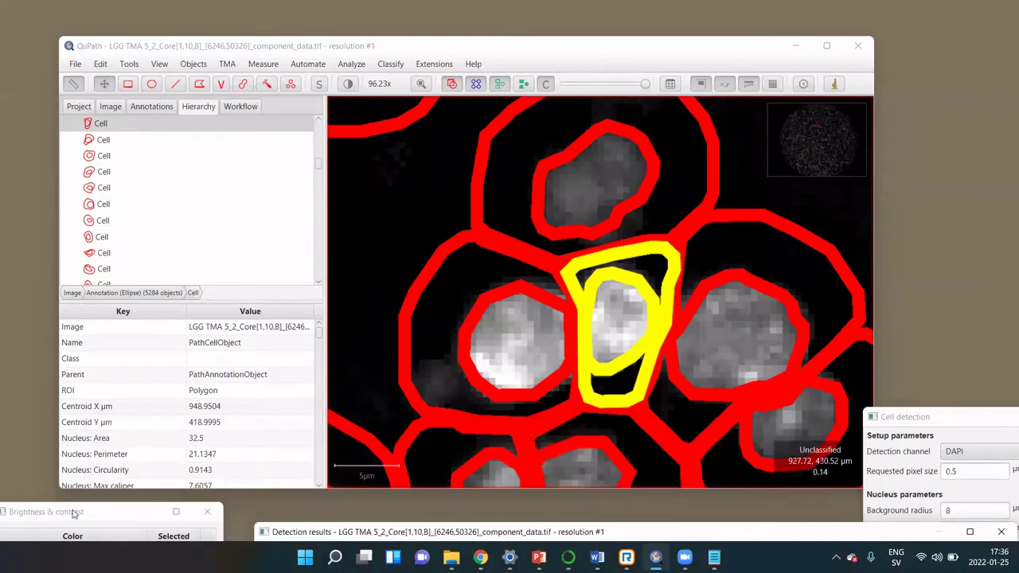
pyautogui.moveTo(80, 513); pyautogui.dragTo(169, 67)
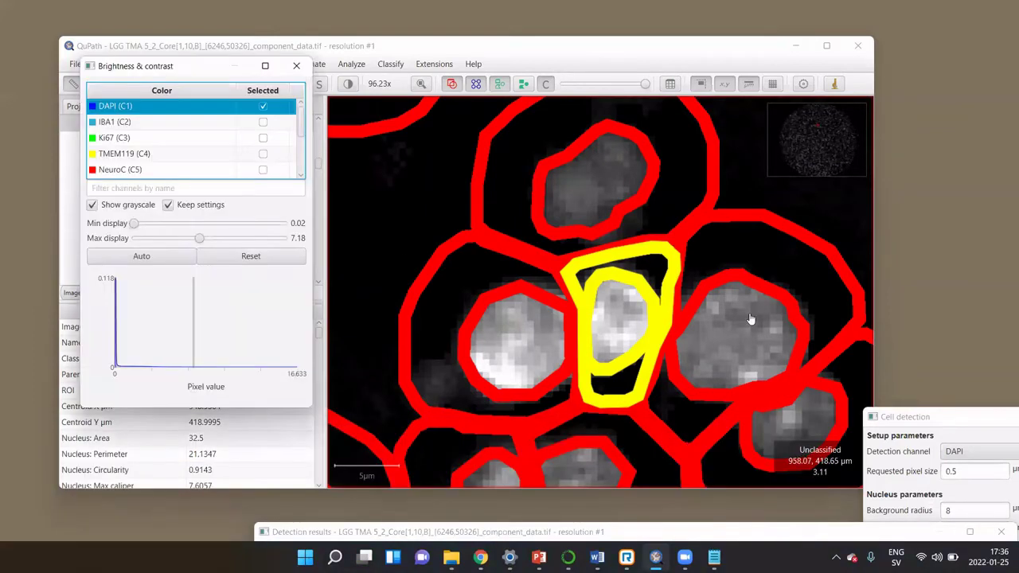
pyautogui.click(923, 417)
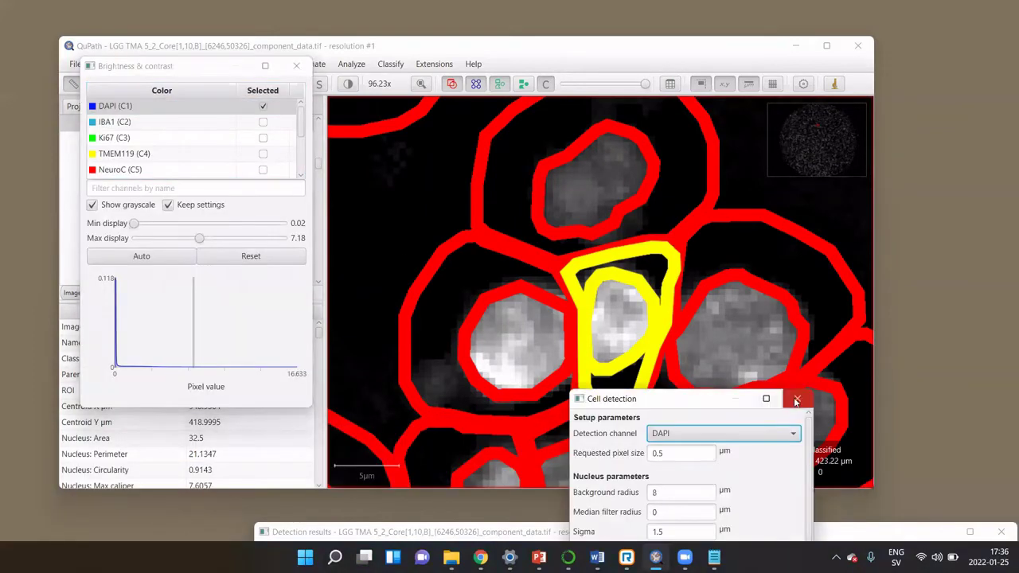
pyautogui.click(815, 391)
pyautogui.moveTo(173, 68); pyautogui.dragTo(126, 132)
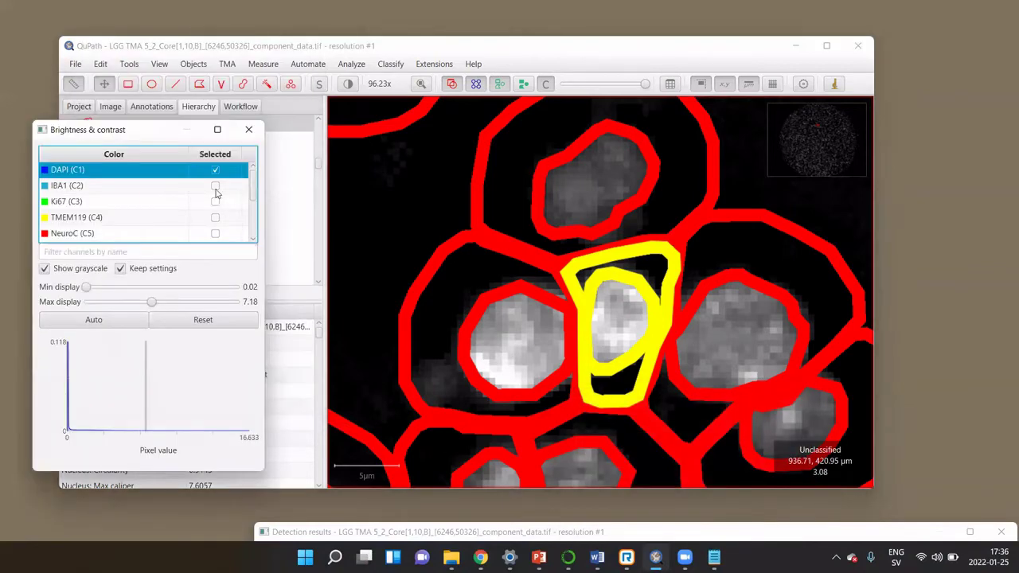
pyautogui.click(214, 188)
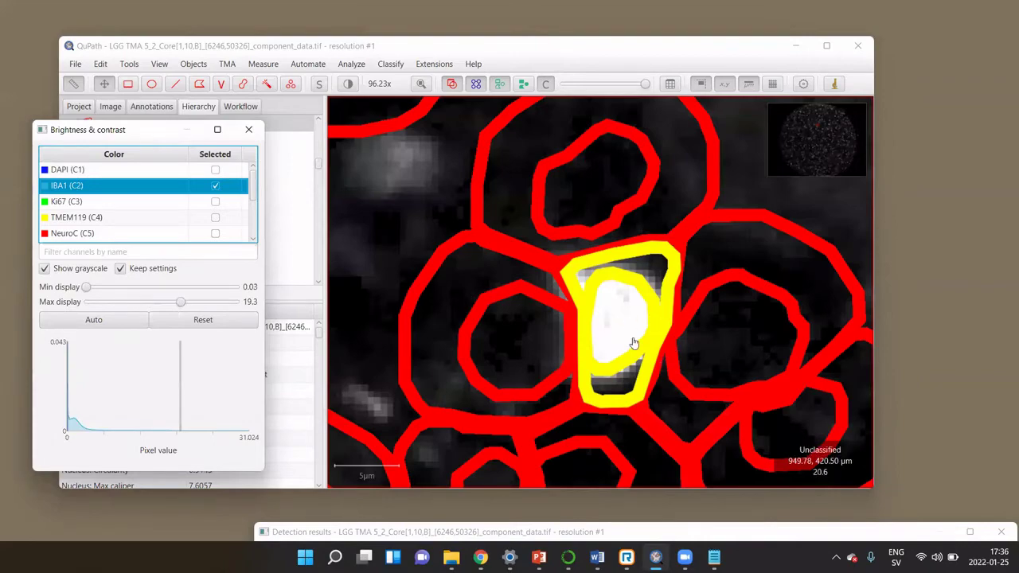
pyautogui.scroll(-5, 634, 343)
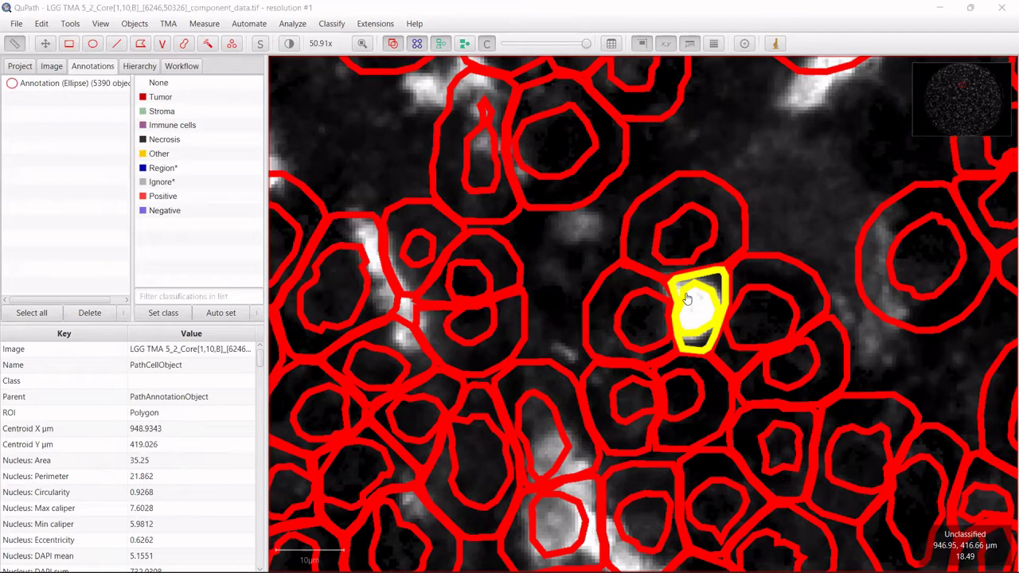
pyautogui.scroll(-3, 687, 299)
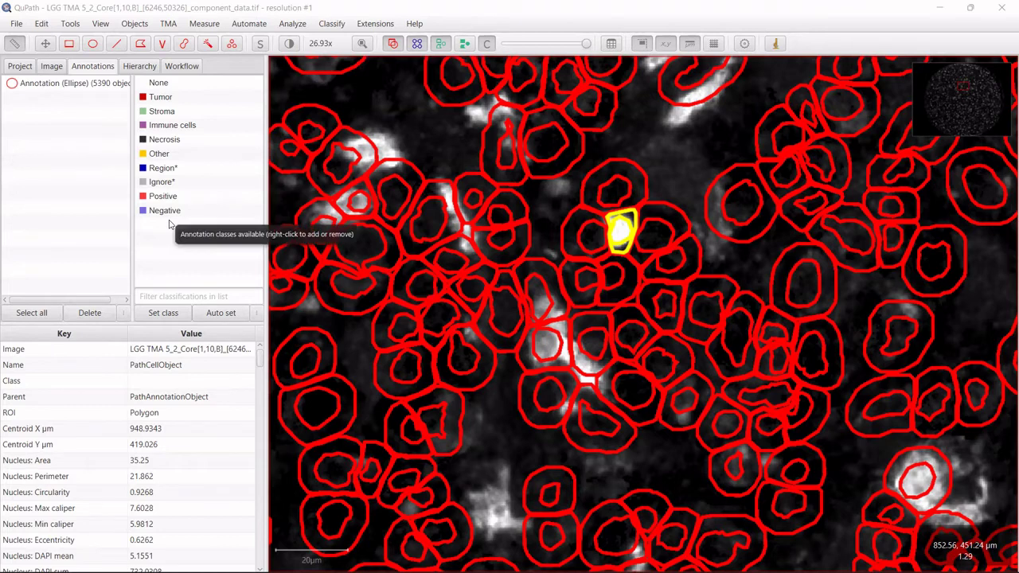
# Populate the available classes from the image channels without keeping the existing classes.
pyautogui.click(259, 318)
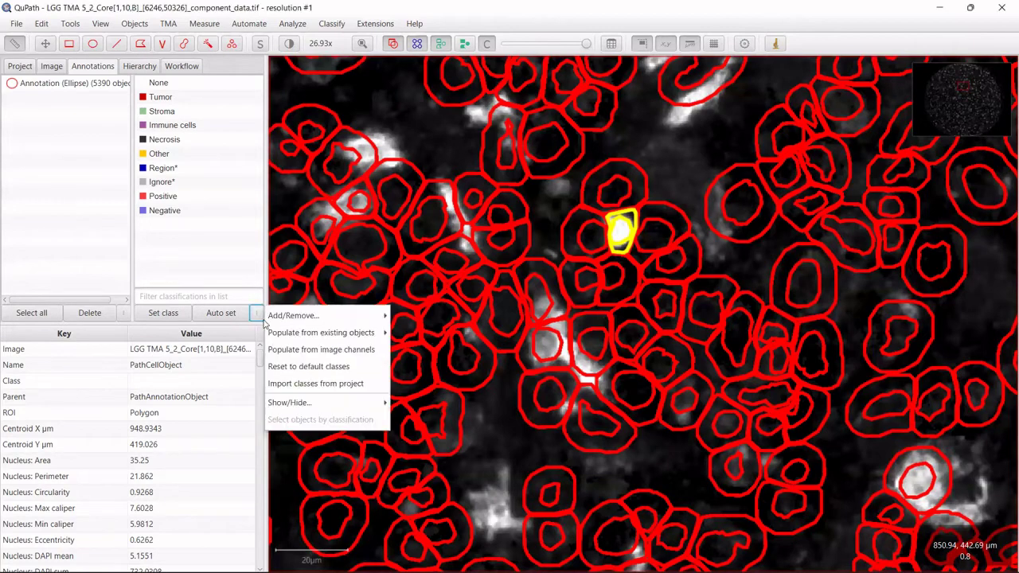
pyautogui.click(317, 355)
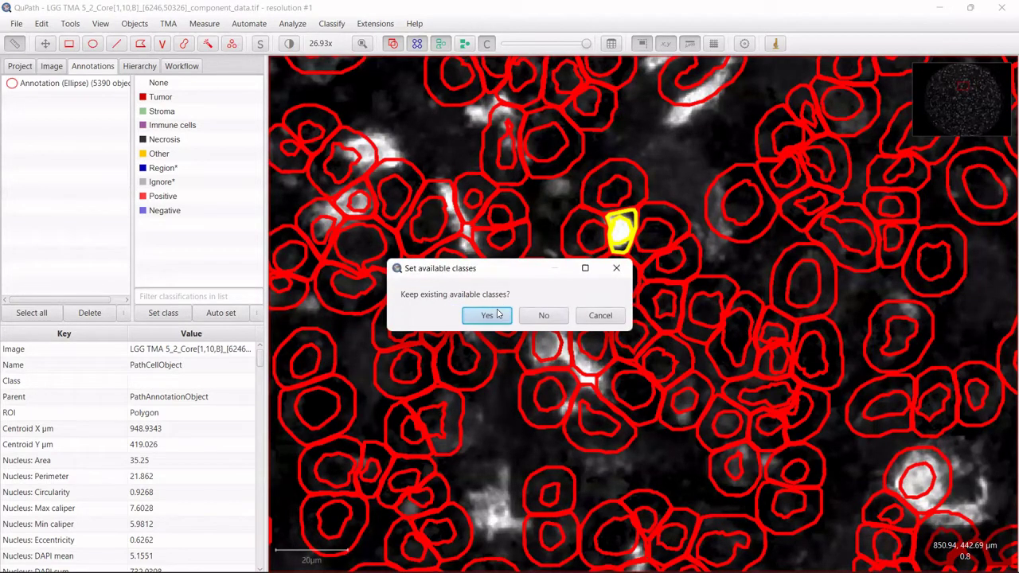
pyautogui.click(546, 316)
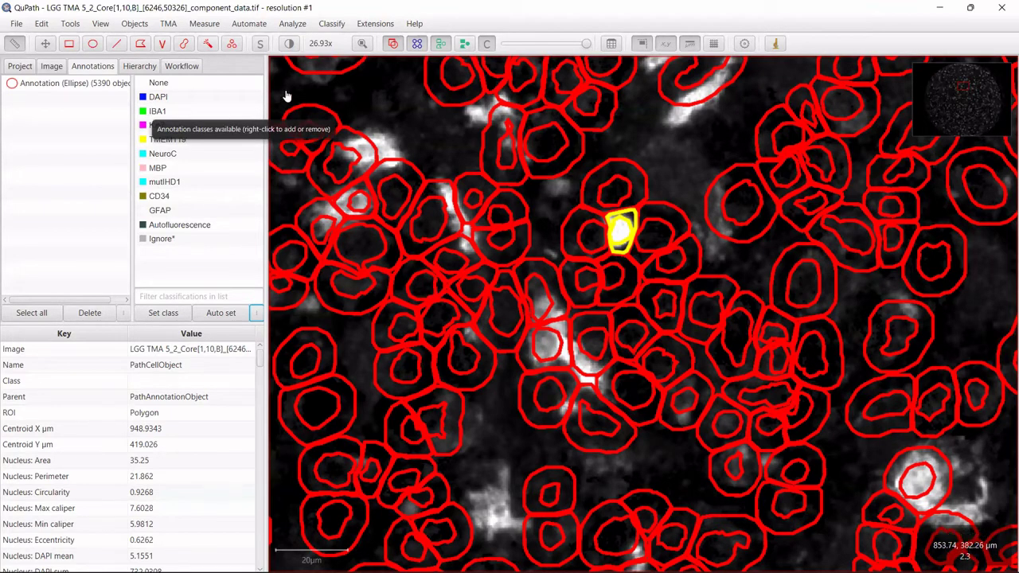
# Start a single measurement classifier with the channel filter IBA1 and the measurement Cell: IBA1 mean.
pyautogui.click(331, 24)
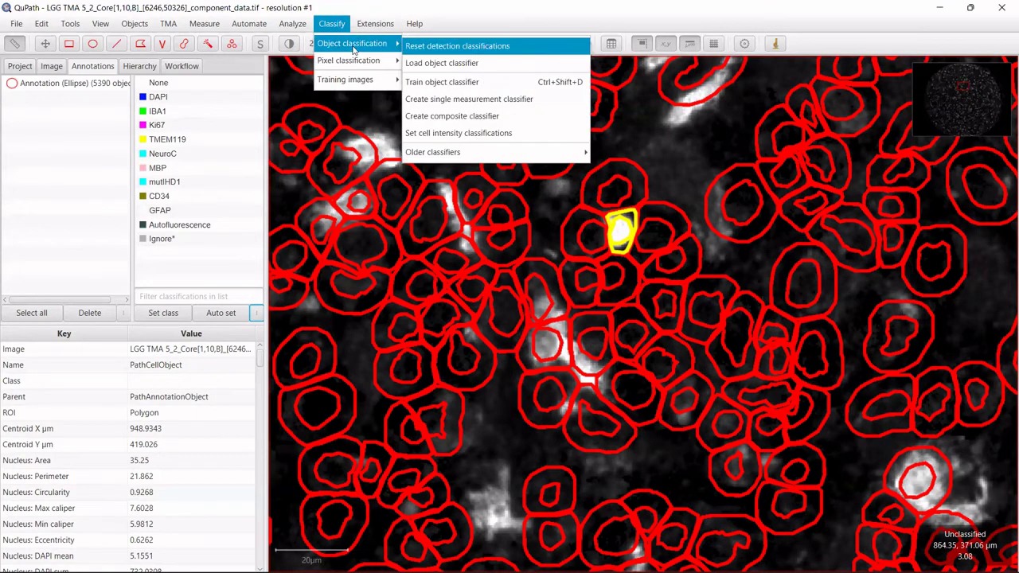
pyautogui.click(436, 102)
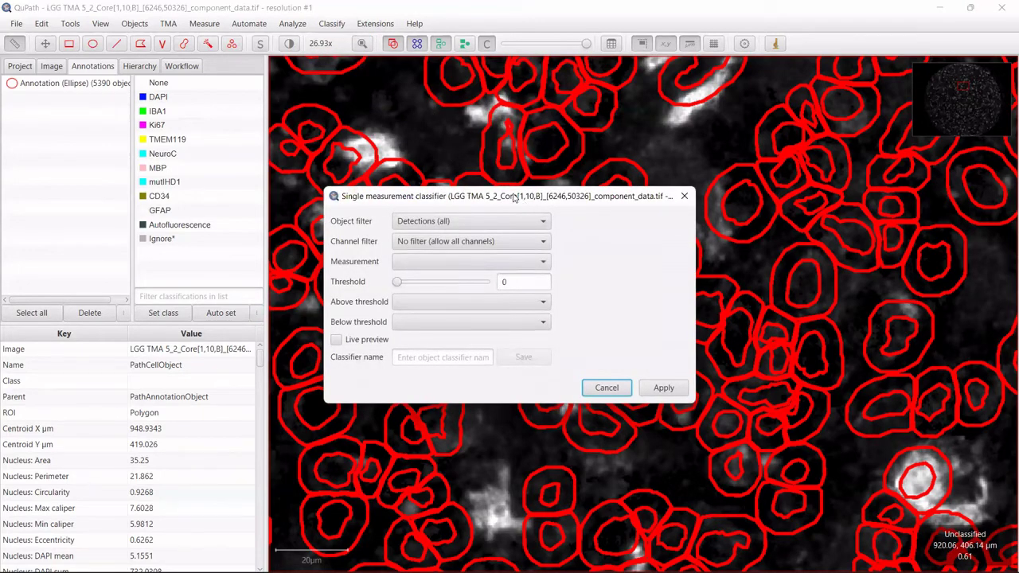
pyautogui.moveTo(513, 199); pyautogui.dragTo(369, 241)
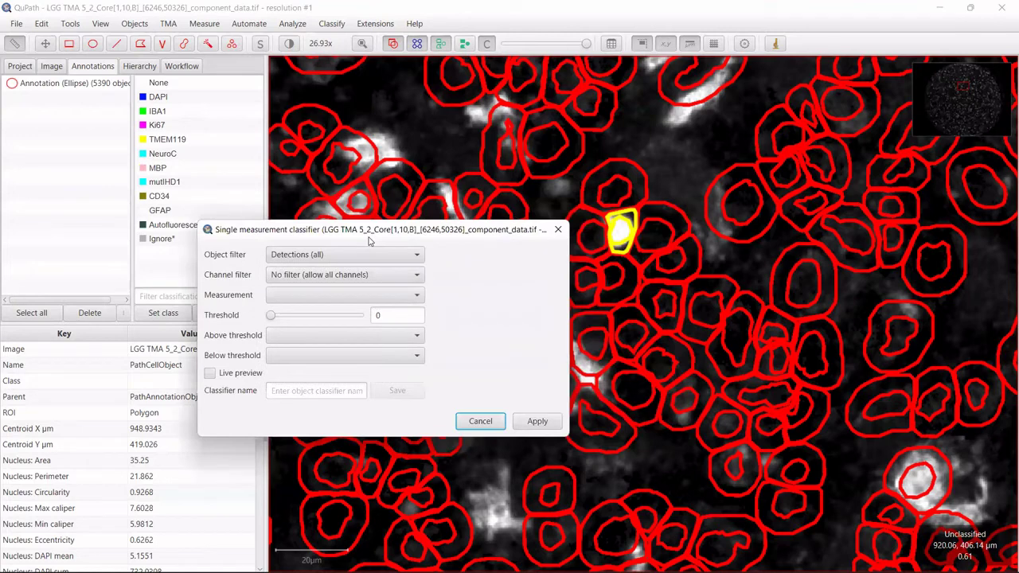
pyautogui.click(314, 276)
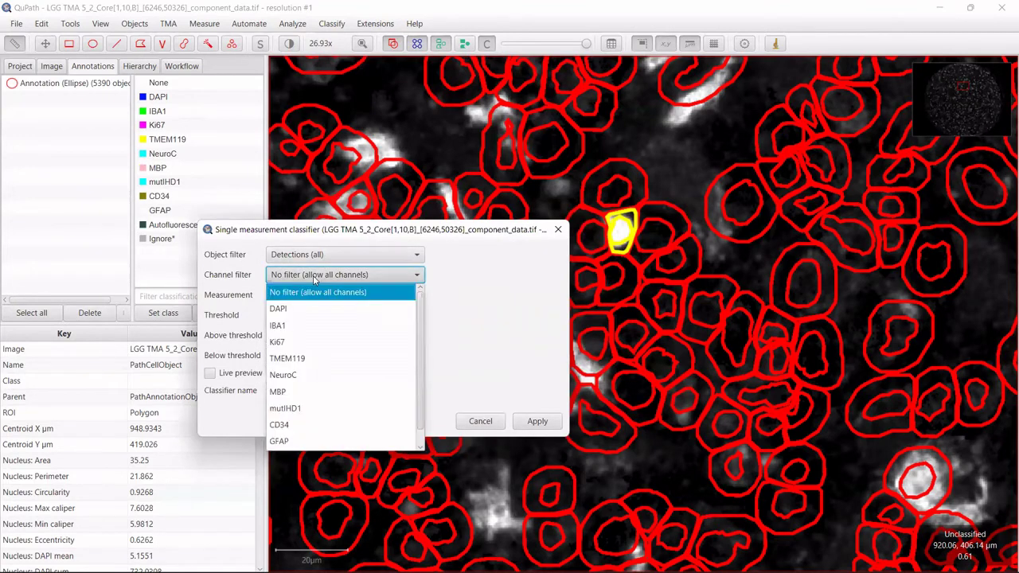
pyautogui.click(287, 326)
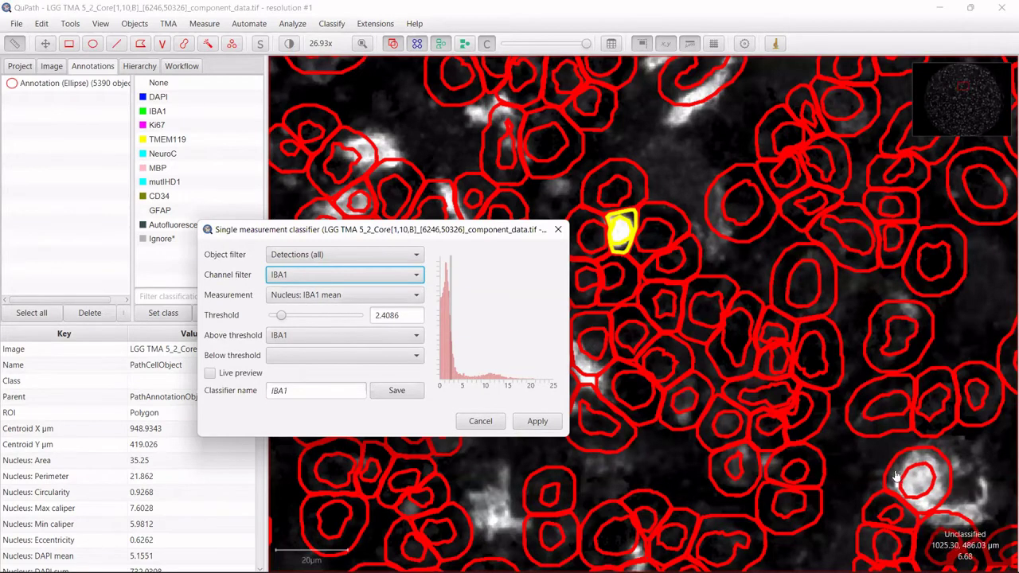
pyautogui.click(326, 300)
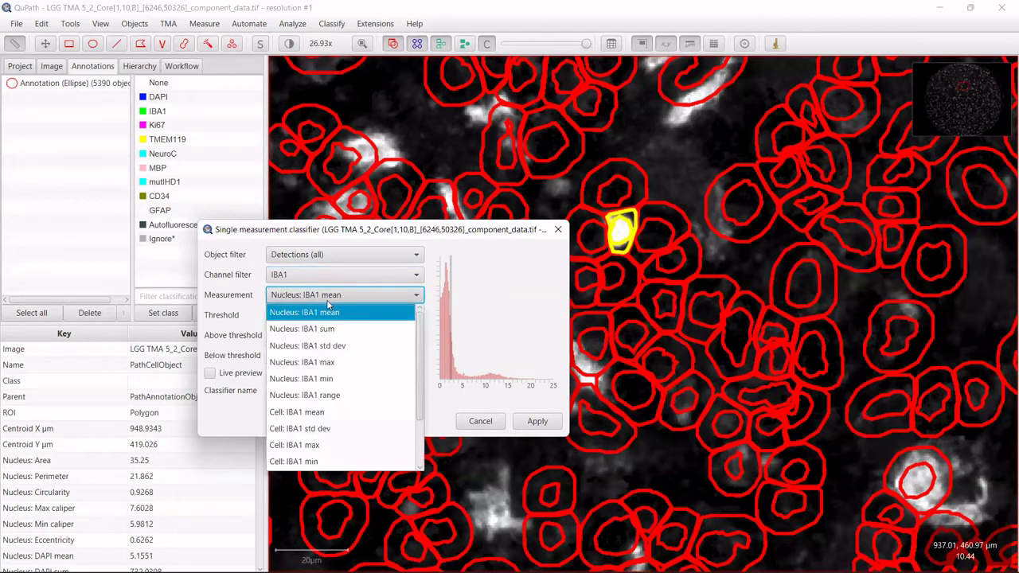
pyautogui.click(325, 414)
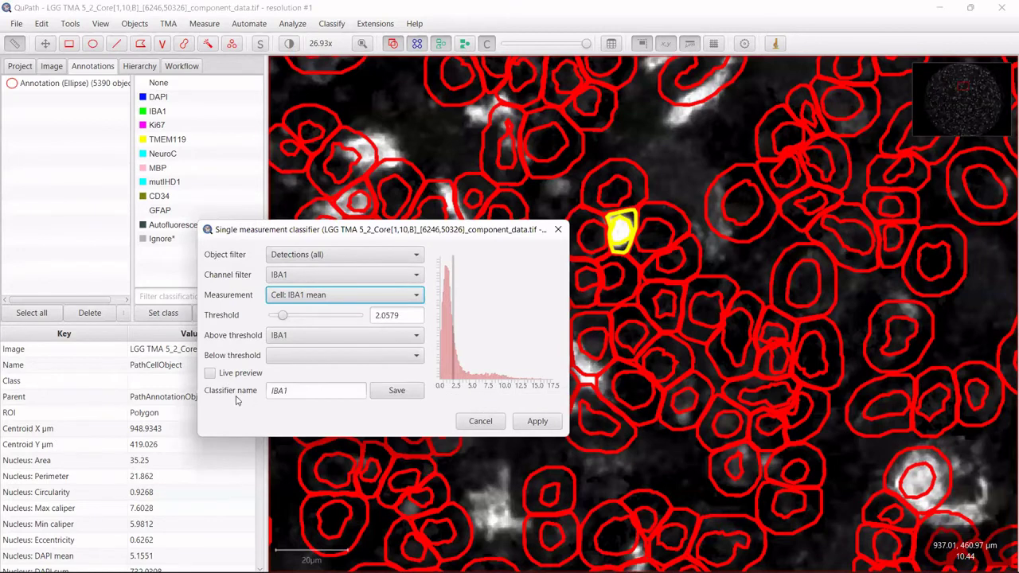
# With live preview on, raise the threshold to 3.1445 and save the classifier as IBA1, overwriting the existing one.
pyautogui.click(210, 374)
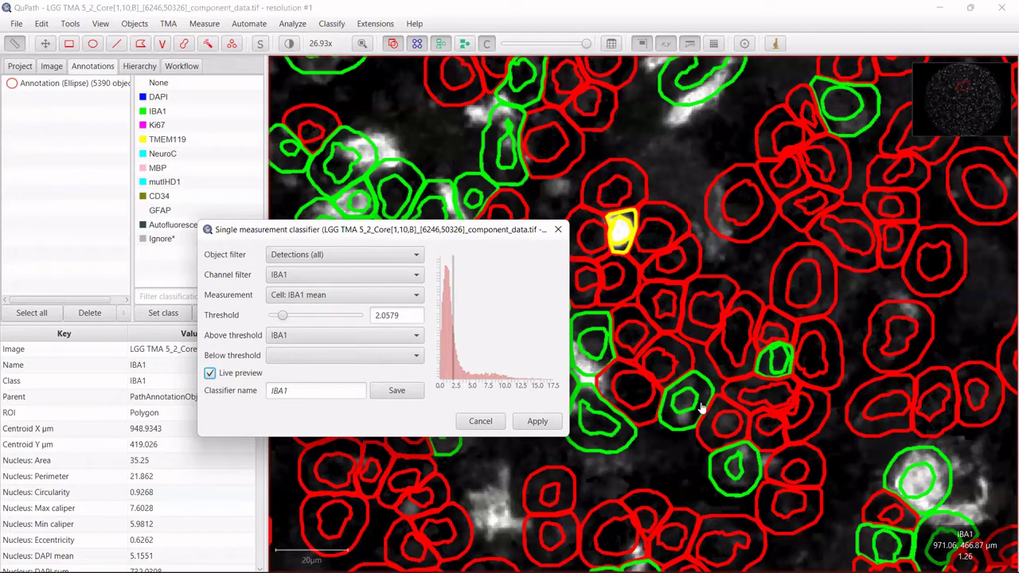
pyautogui.scroll(-2, 701, 409)
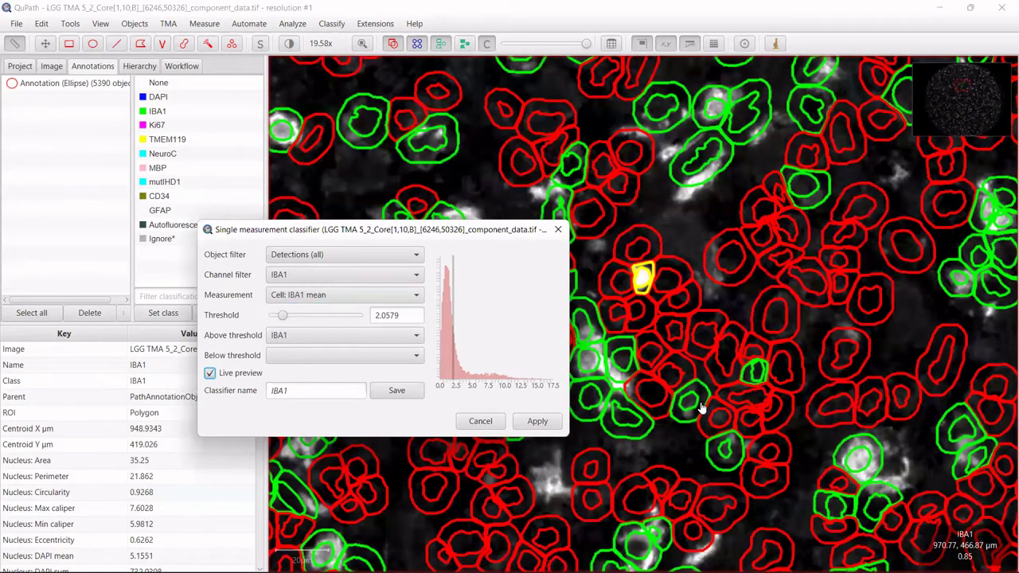
pyautogui.scroll(-2, 701, 408)
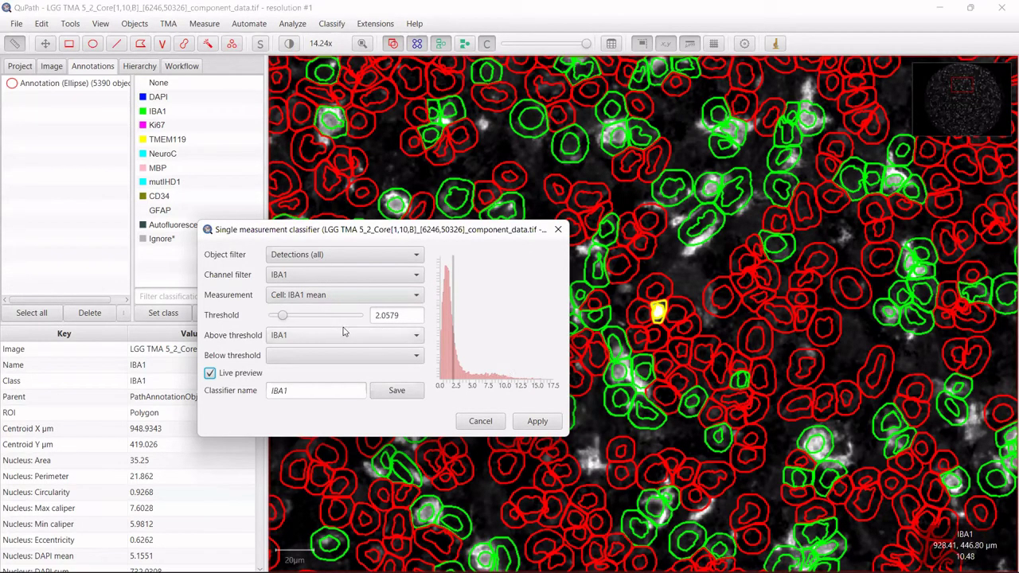
pyautogui.moveTo(283, 318); pyautogui.dragTo(290, 317)
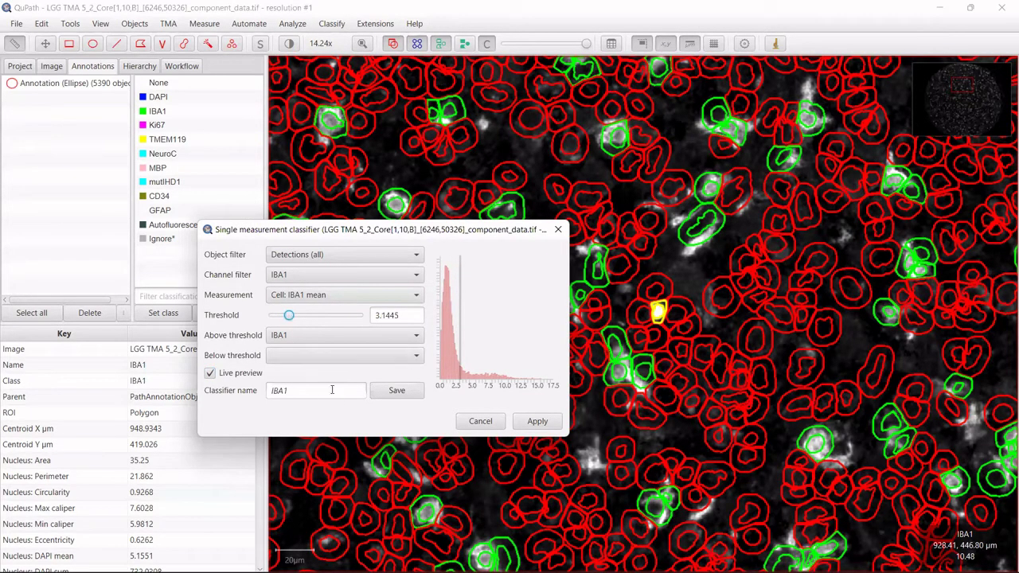
pyautogui.click(397, 390)
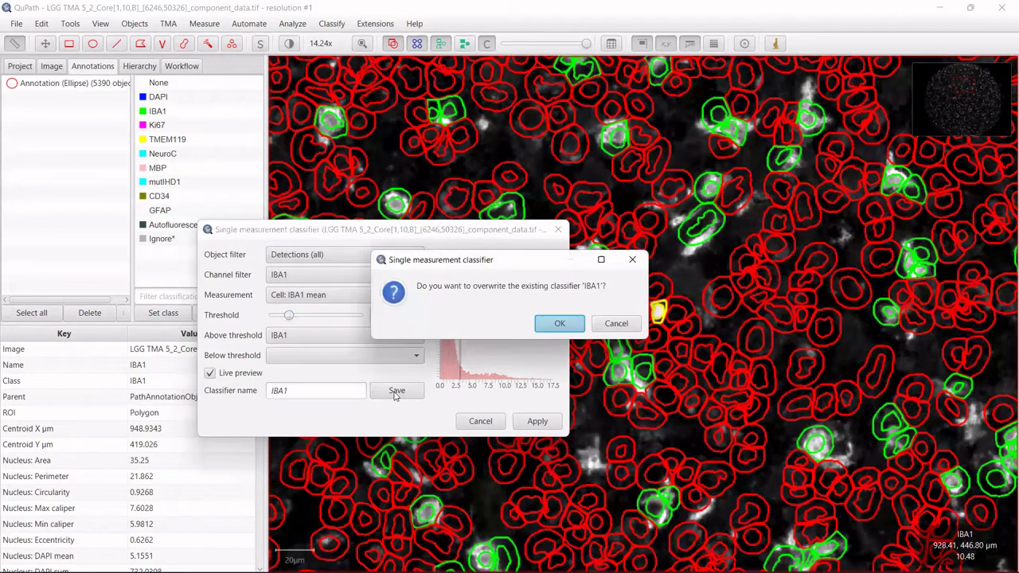
pyautogui.click(560, 323)
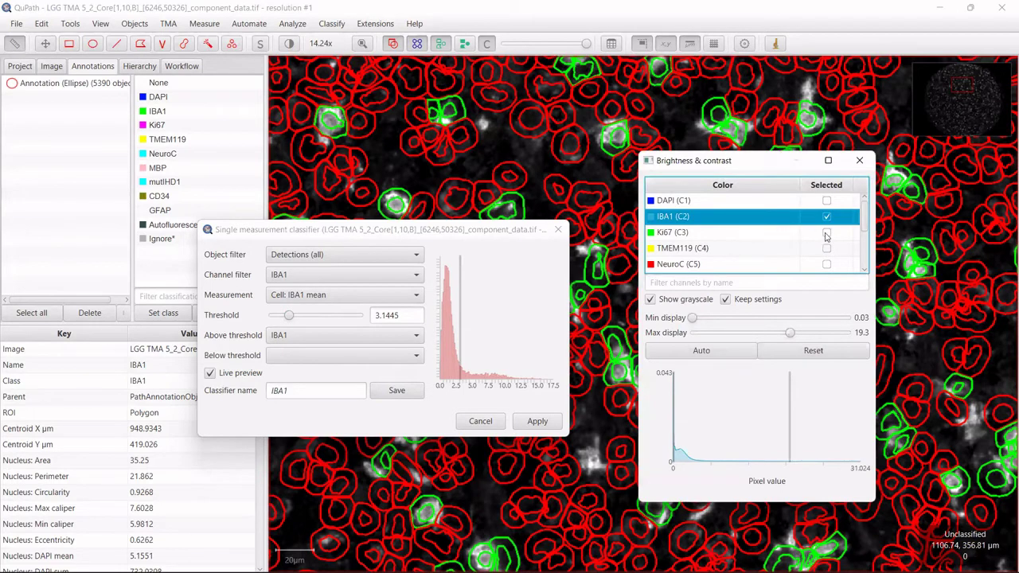
# Display only the Ki67 channel in place of IBA1 and set the single measurement classifier's channel filter to Ki67.
pyautogui.click(826, 234)
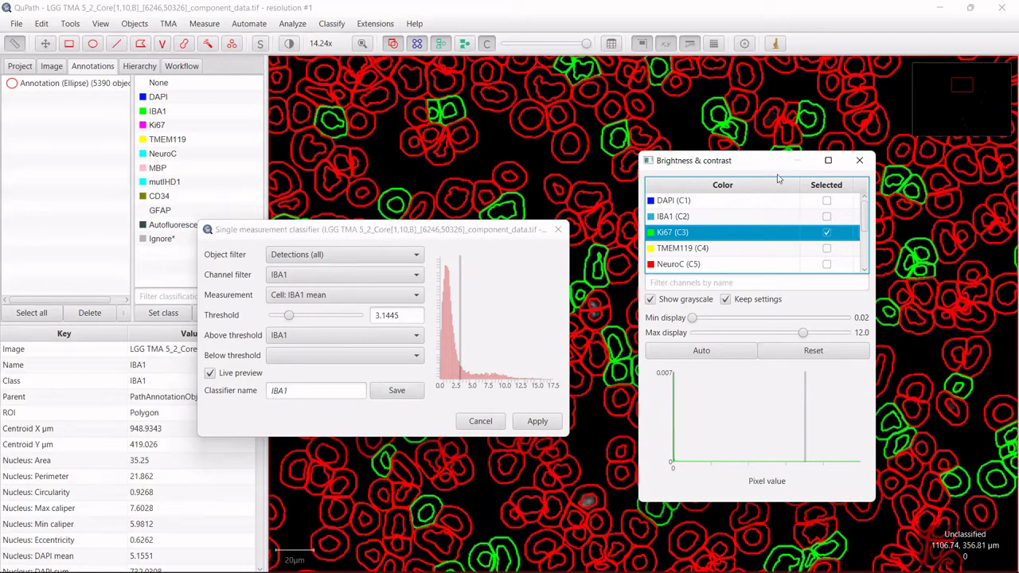
pyautogui.hotkey('shift', 'c')
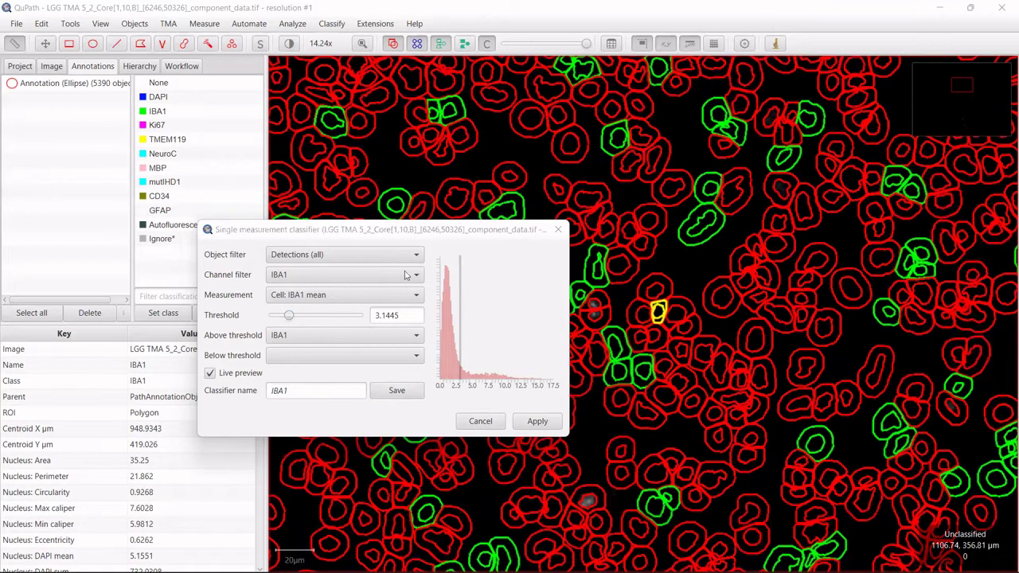
pyautogui.click(338, 284)
pyautogui.click(328, 344)
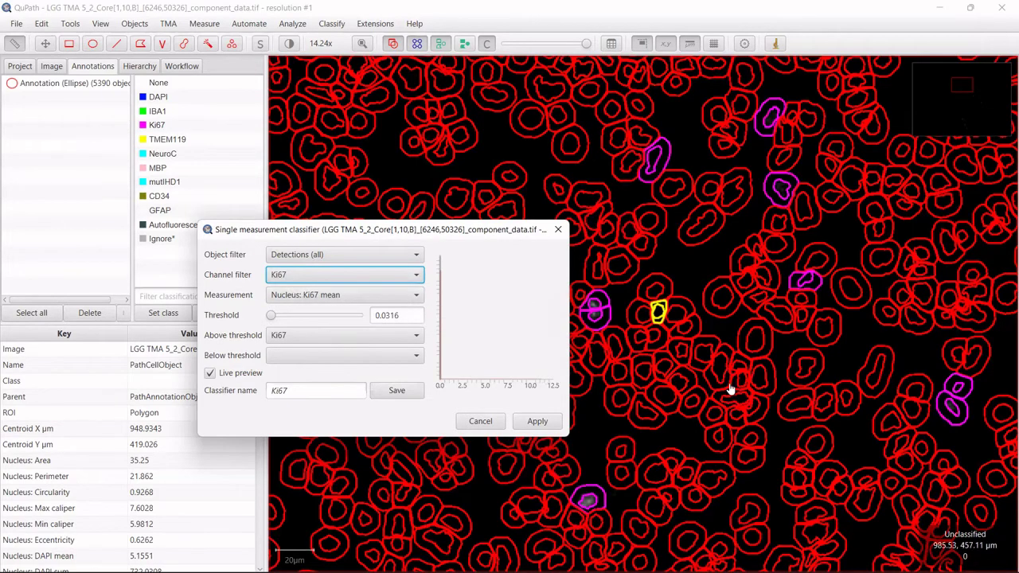
# Raise the Nucleus: Ki67 mean threshold to 1.1375 so that the unstained cell beside the two Ki67-positive nuclei is excluded.
pyautogui.scroll(-2, 740, 388)
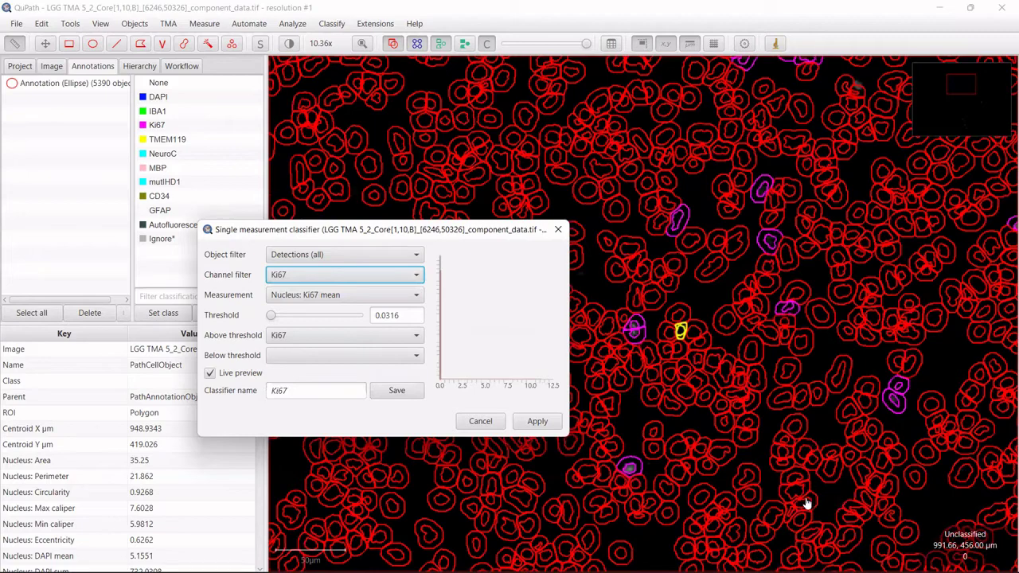
pyautogui.scroll(5, 787, 437)
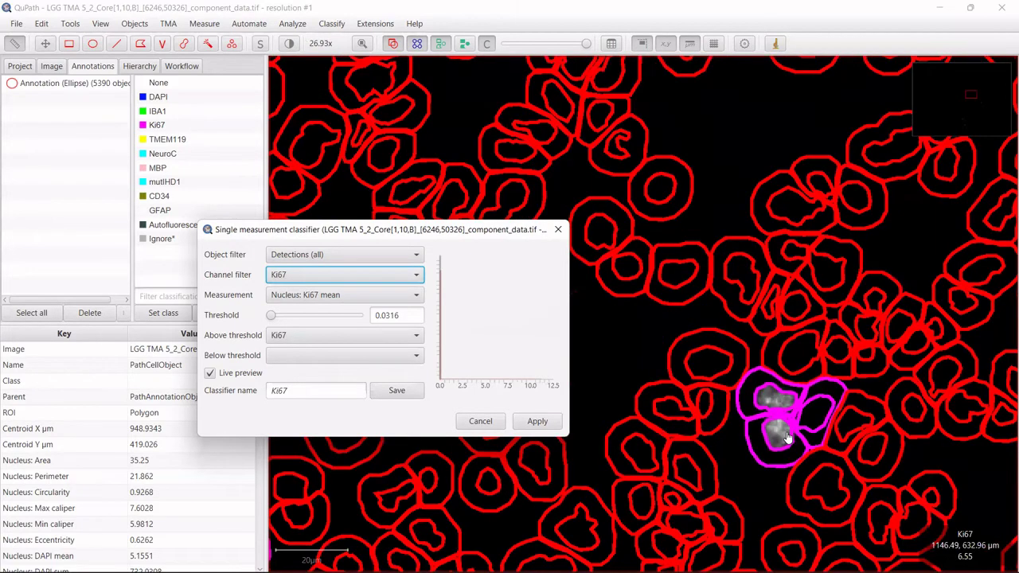
pyautogui.scroll(3, 786, 437)
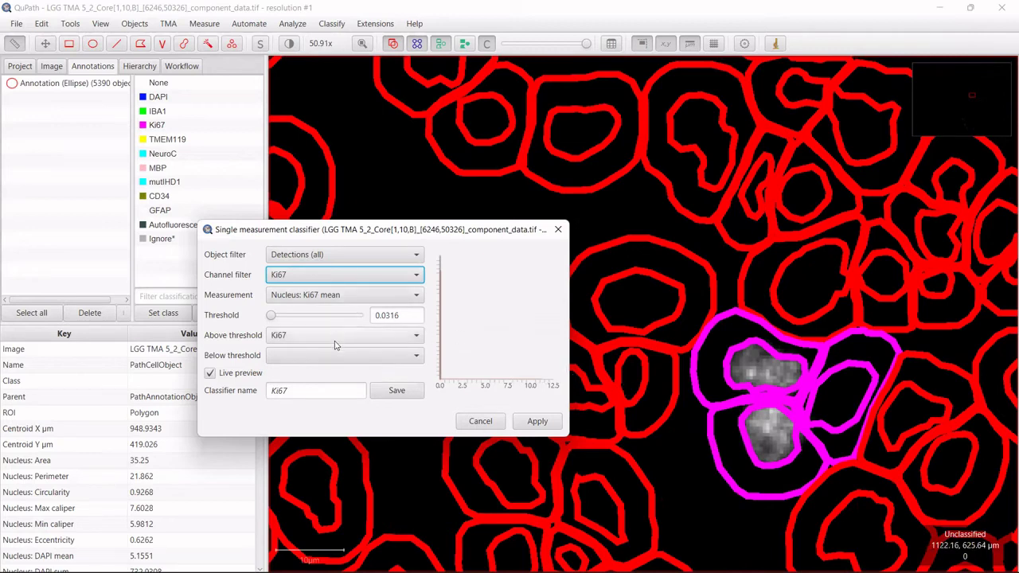
pyautogui.scroll(-2, 827, 416)
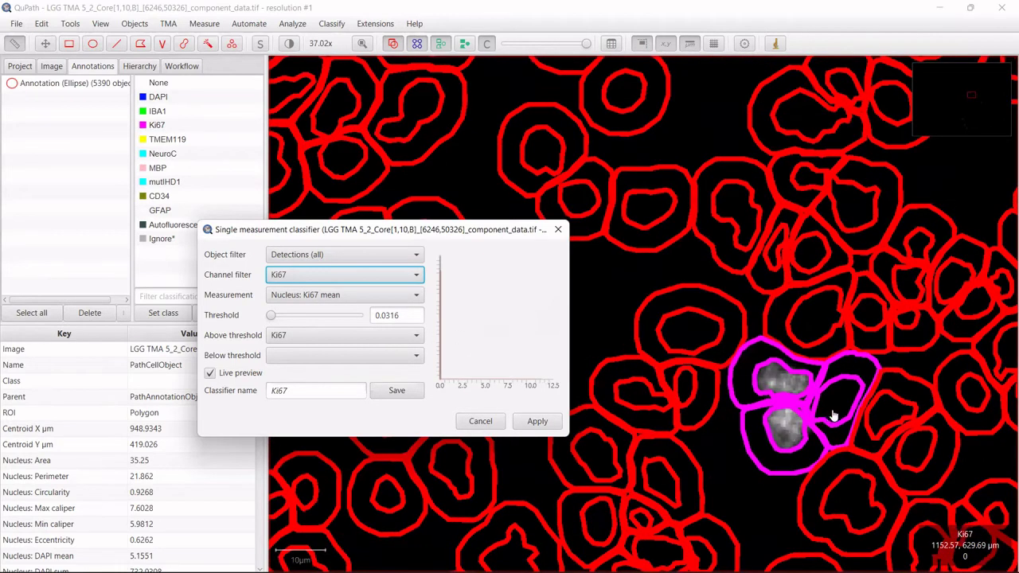
pyautogui.scroll(4, 828, 415)
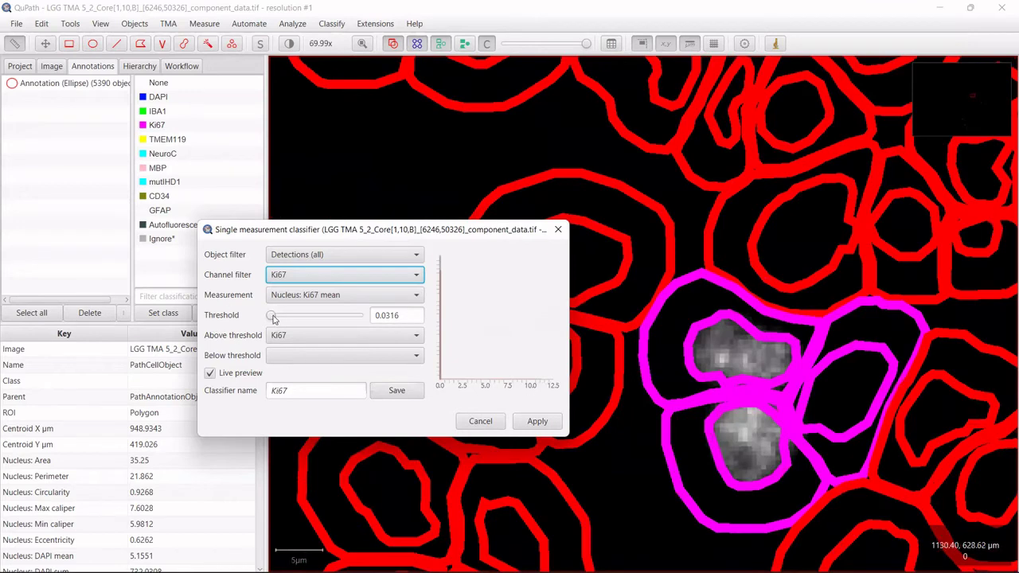
pyautogui.moveTo(270, 315); pyautogui.dragTo(279, 315)
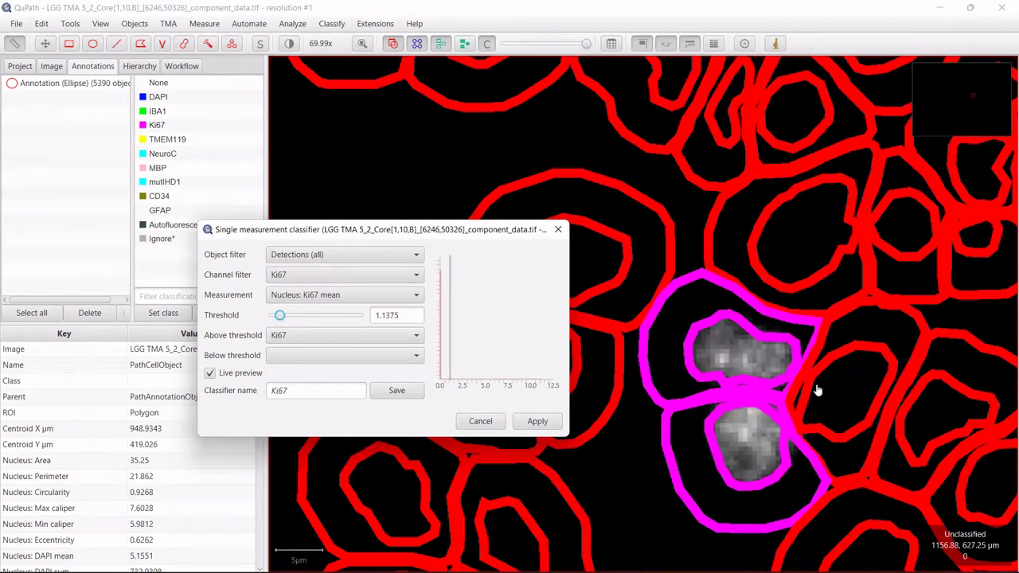
# Save the classifier as Ki67, overwriting the existing one, and leave the single measurement classifier dialog without applying it.
pyautogui.scroll(-2, 922, 438)
pyautogui.scroll(-5, 820, 453)
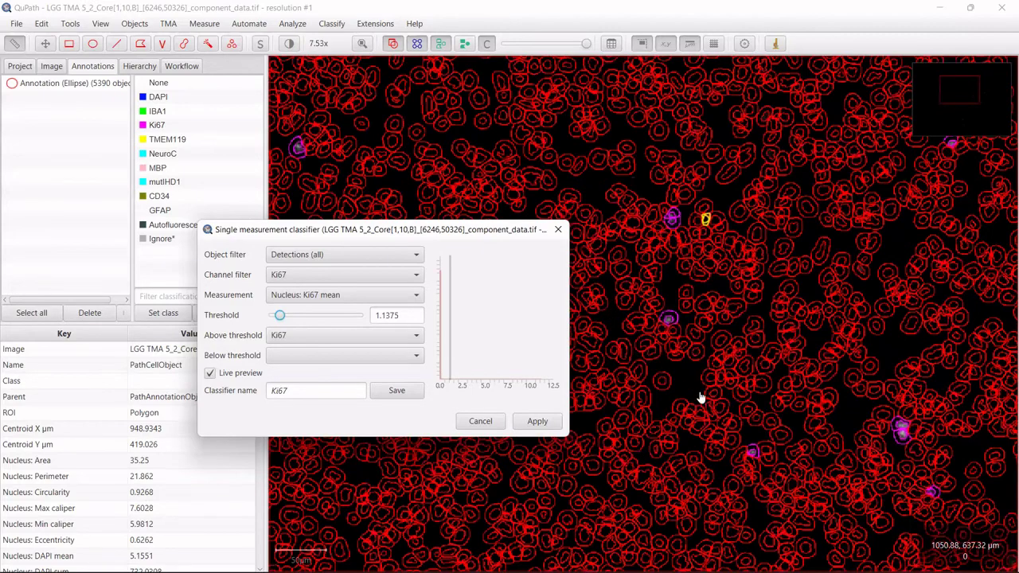
pyautogui.scroll(-2, 796, 414)
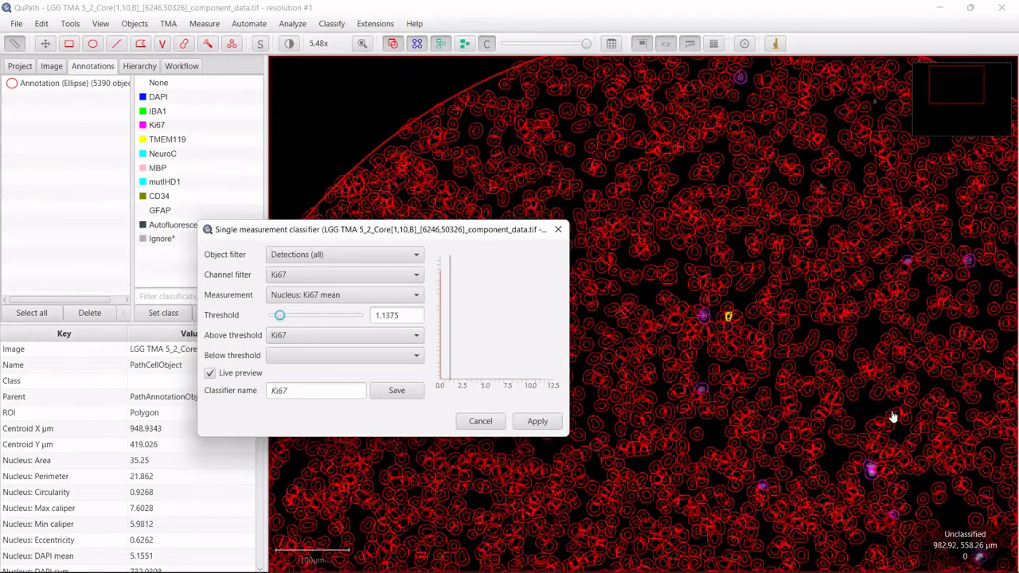
pyautogui.click(396, 391)
pyautogui.click(541, 326)
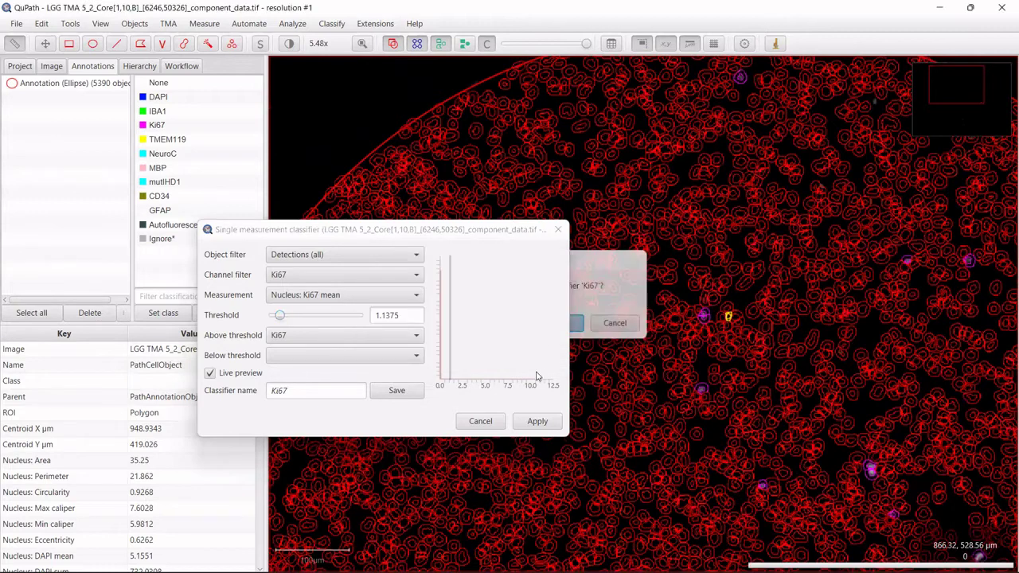
pyautogui.click(480, 421)
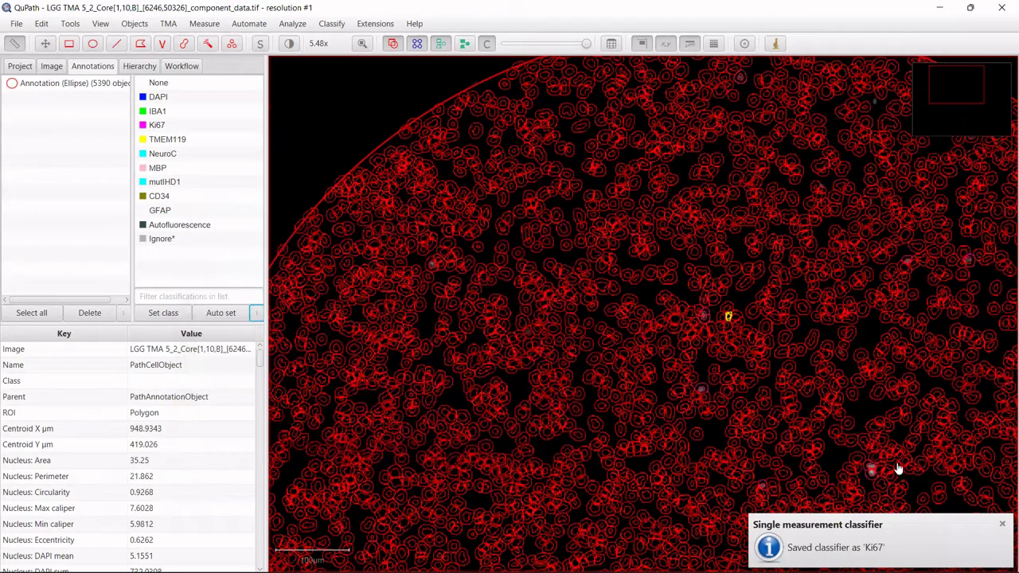
# Load the saved object classifiers IBA1 and Ki67, apply them sequentially to the cells in the core, and close the classifier list.
pyautogui.scroll(-5, 953, 502)
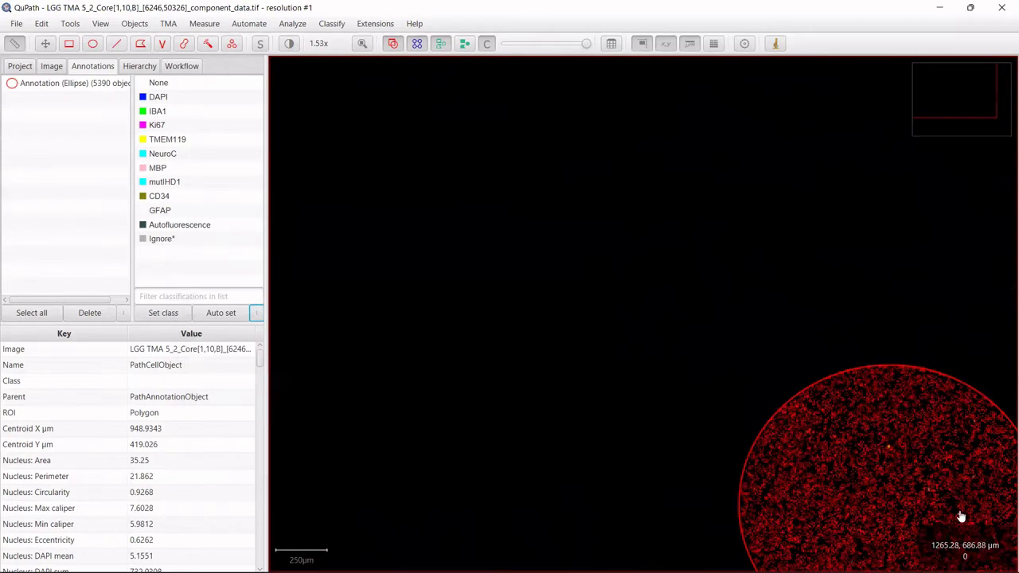
pyautogui.moveTo(837, 421); pyautogui.dragTo(773, 391)
pyautogui.scroll(1, 731, 400)
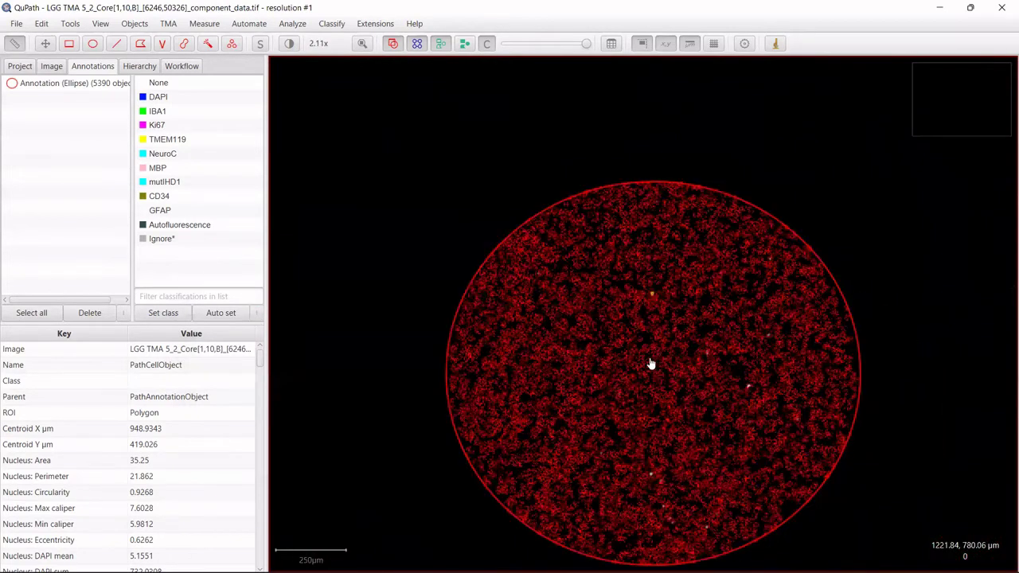
pyautogui.scroll(1, 641, 358)
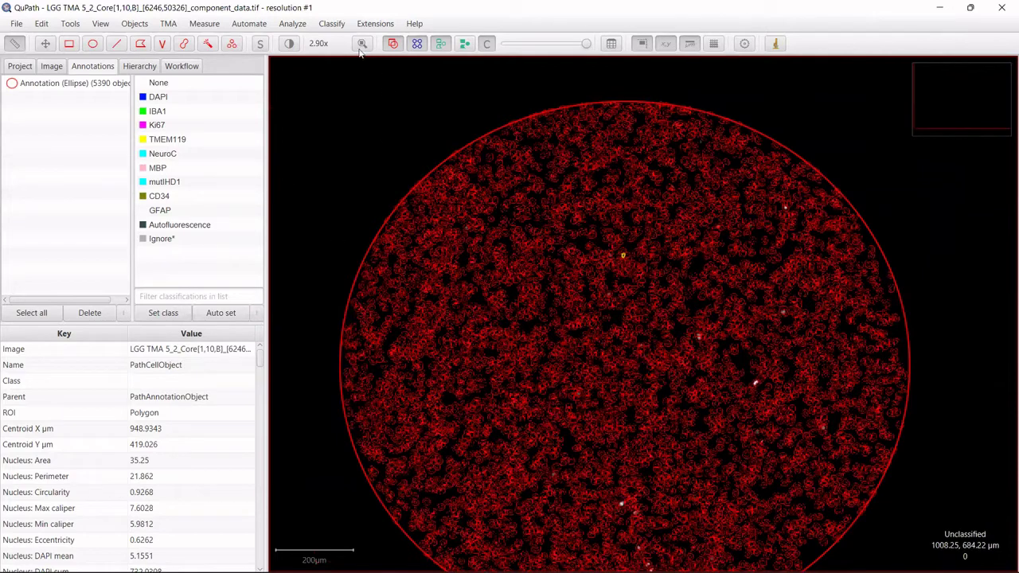
pyautogui.click(335, 25)
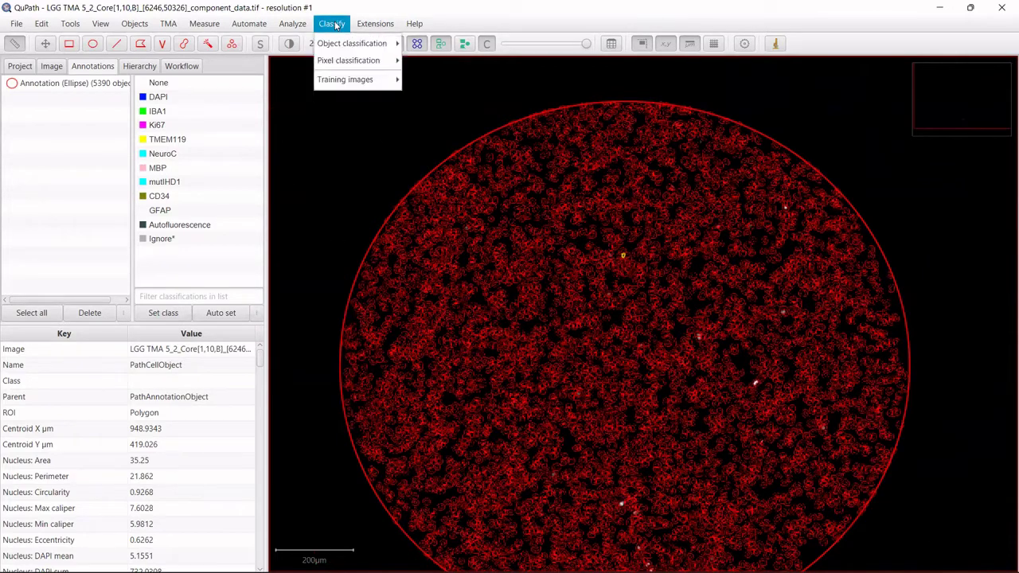
pyautogui.moveTo(337, 50)
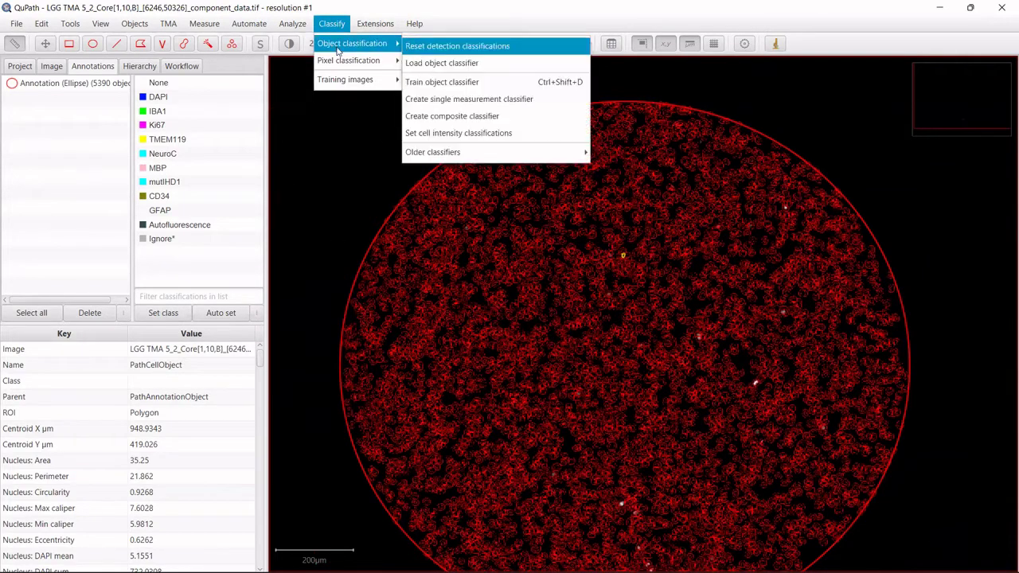
pyautogui.click(437, 65)
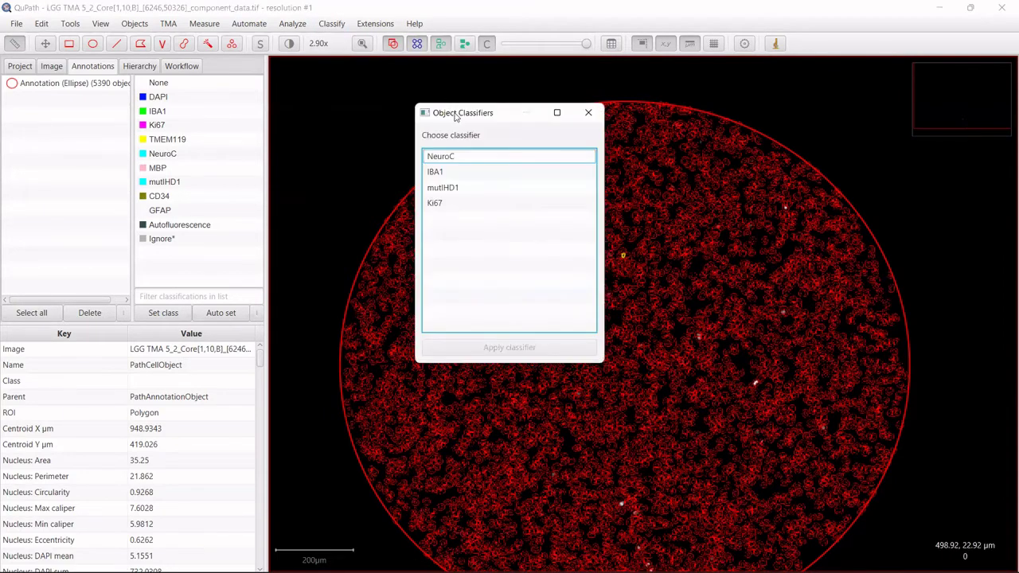
pyautogui.moveTo(458, 119); pyautogui.dragTo(334, 140)
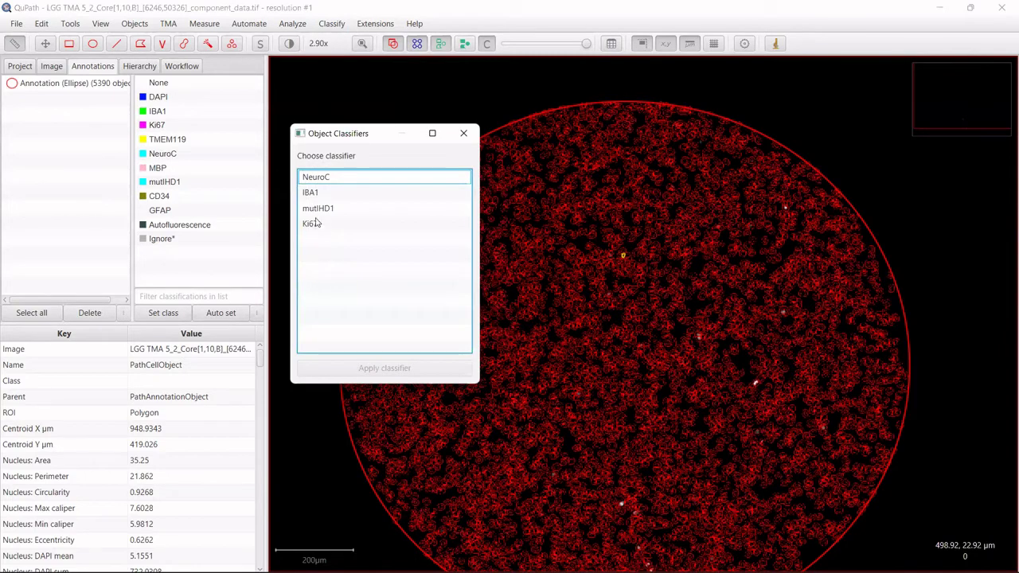
pyautogui.click(318, 194)
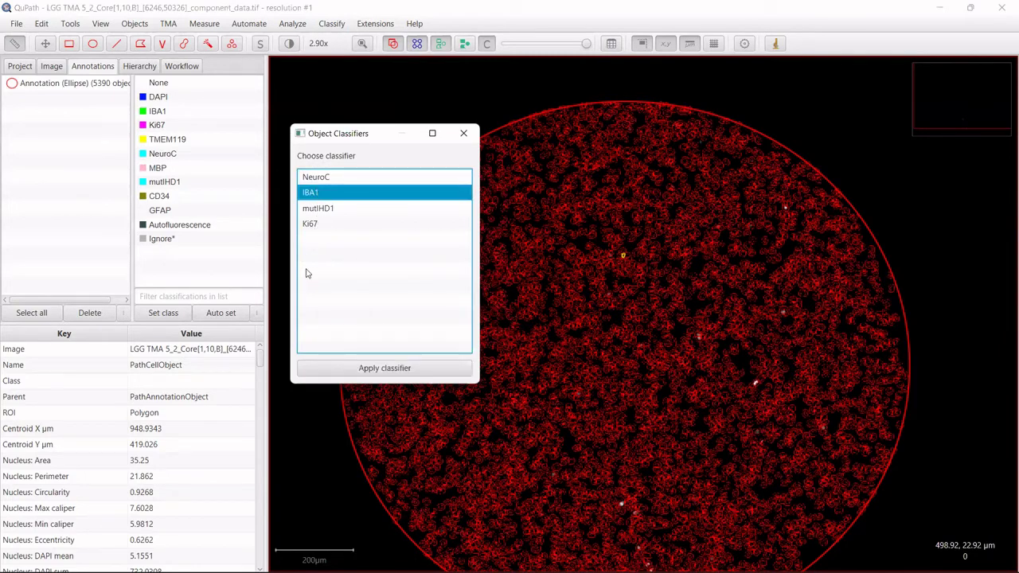
pyautogui.keyDown('ctrl'); pyautogui.click(312, 224); pyautogui.keyUp('ctrl')
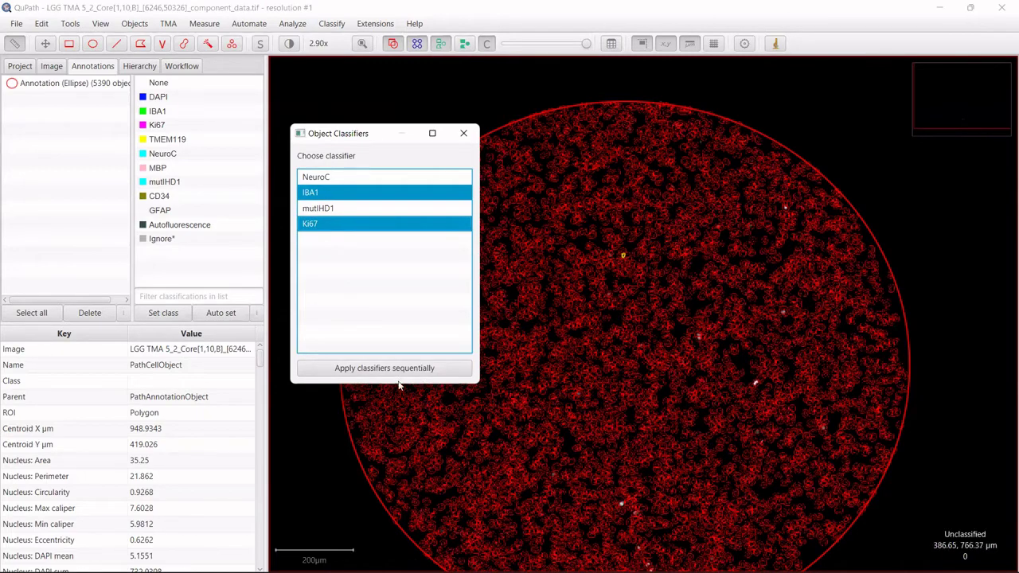
pyautogui.click(356, 372)
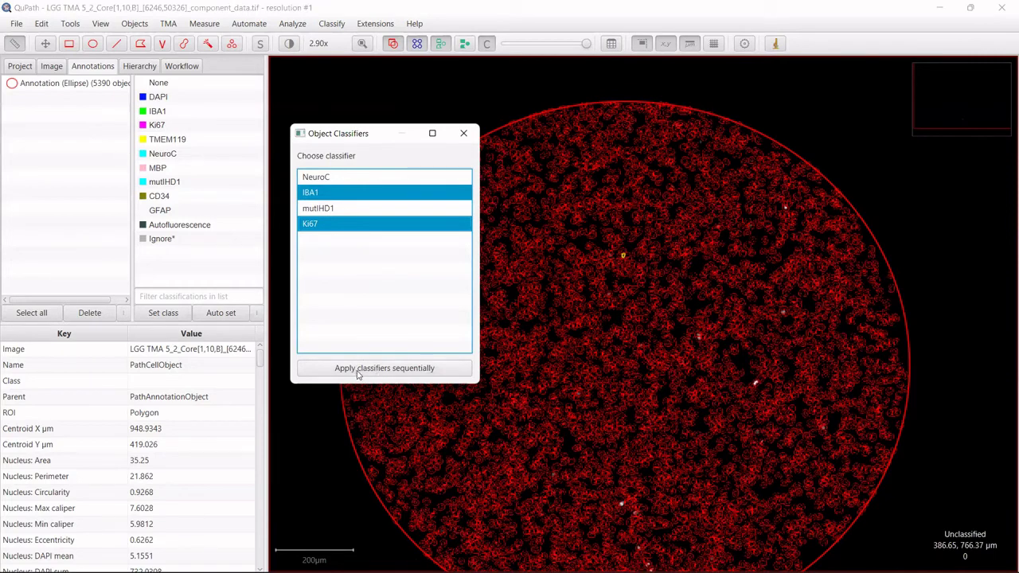
pyautogui.click(358, 372)
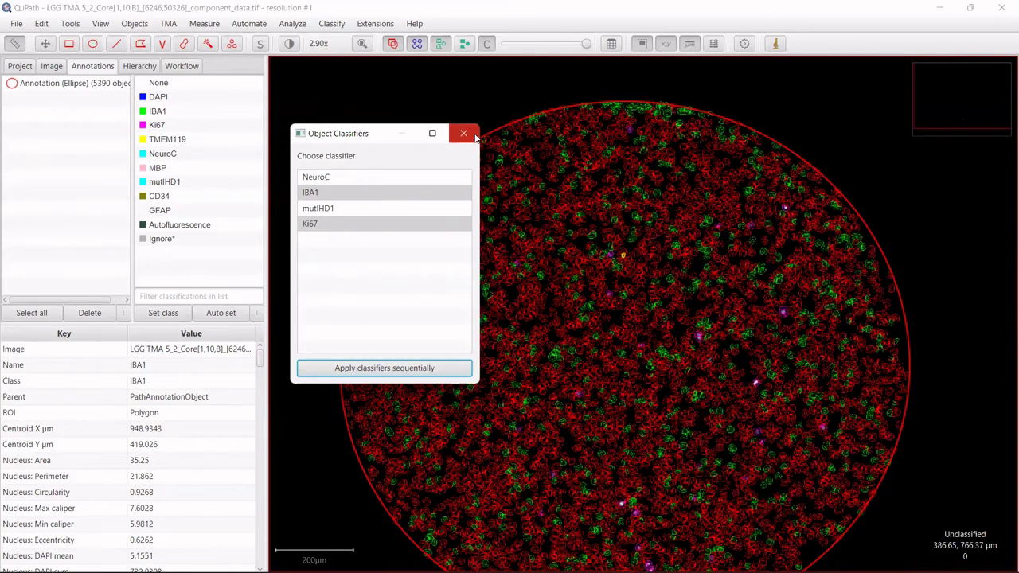
pyautogui.click(464, 134)
# Examine the classified cells up close and review the colour choices for the Ki67 class, cancelling without a change.
pyautogui.scroll(2, 592, 384)
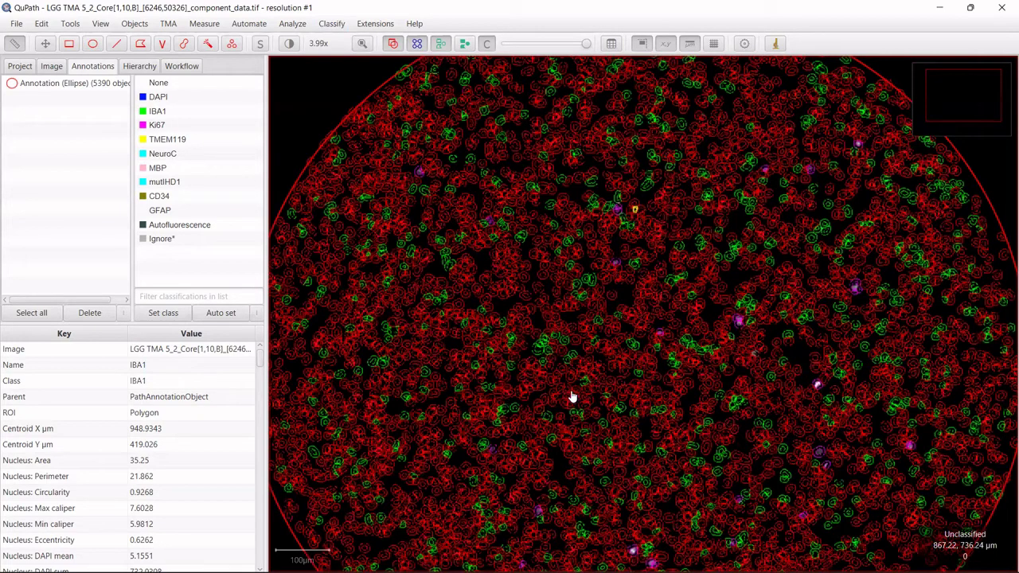
pyautogui.scroll(6, 679, 310)
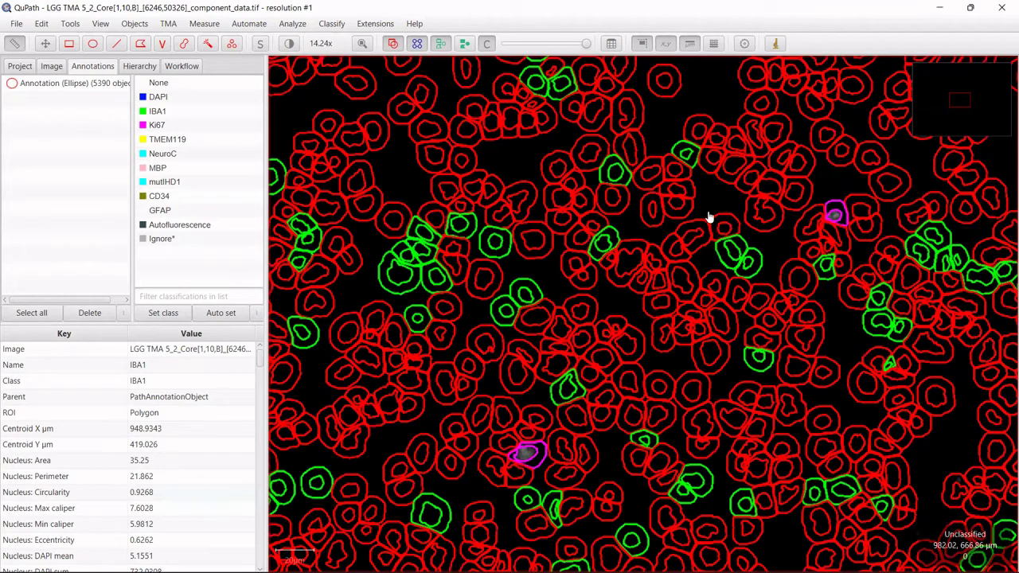
pyautogui.doubleClick(155, 125)
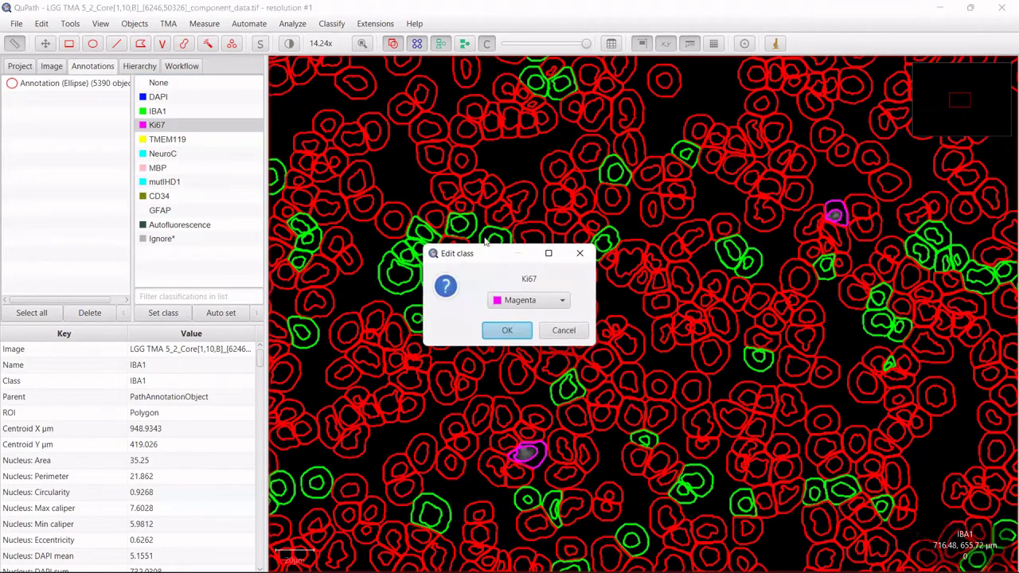
pyautogui.click(544, 303)
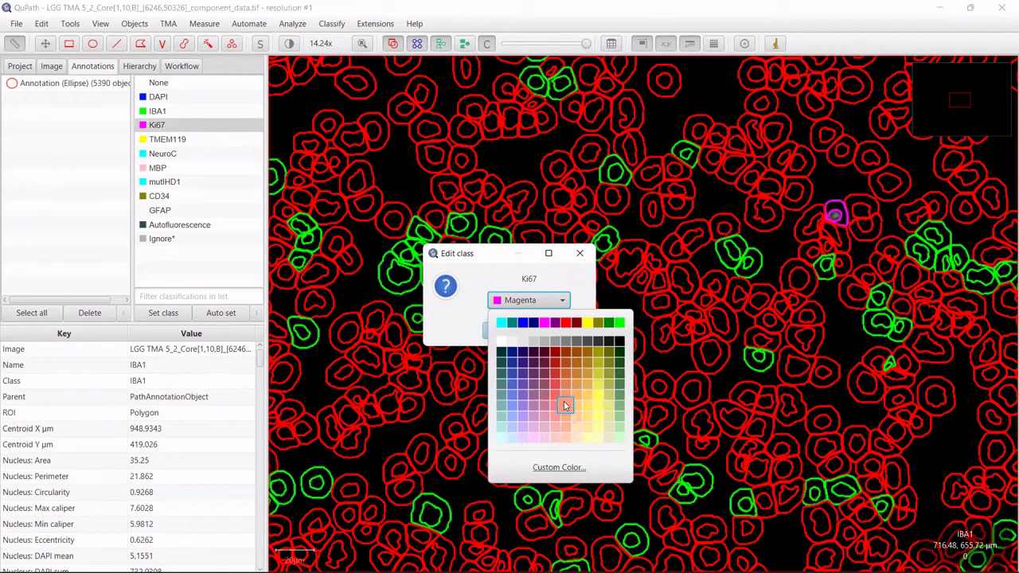
pyautogui.click(457, 321)
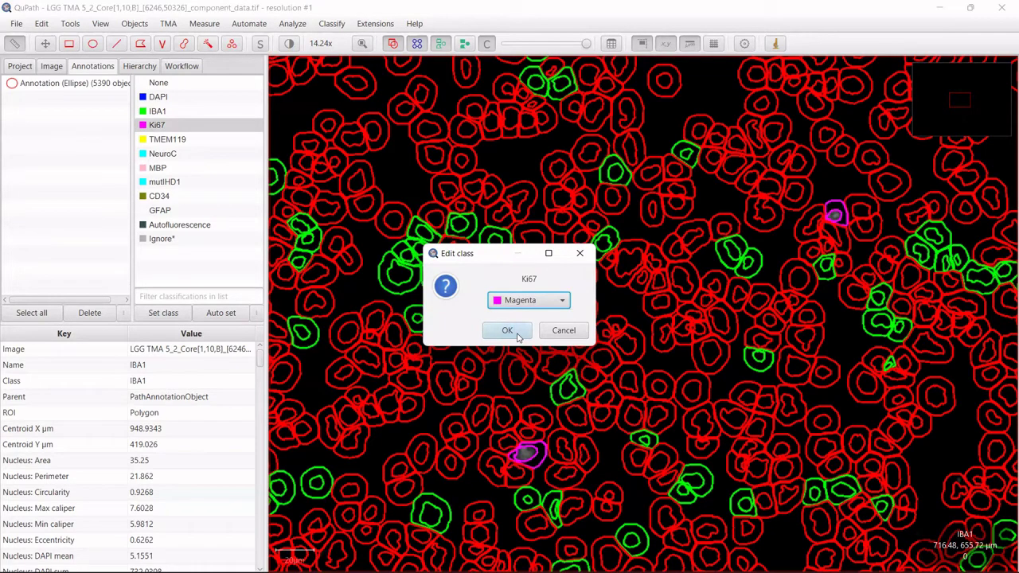
pyautogui.click(561, 331)
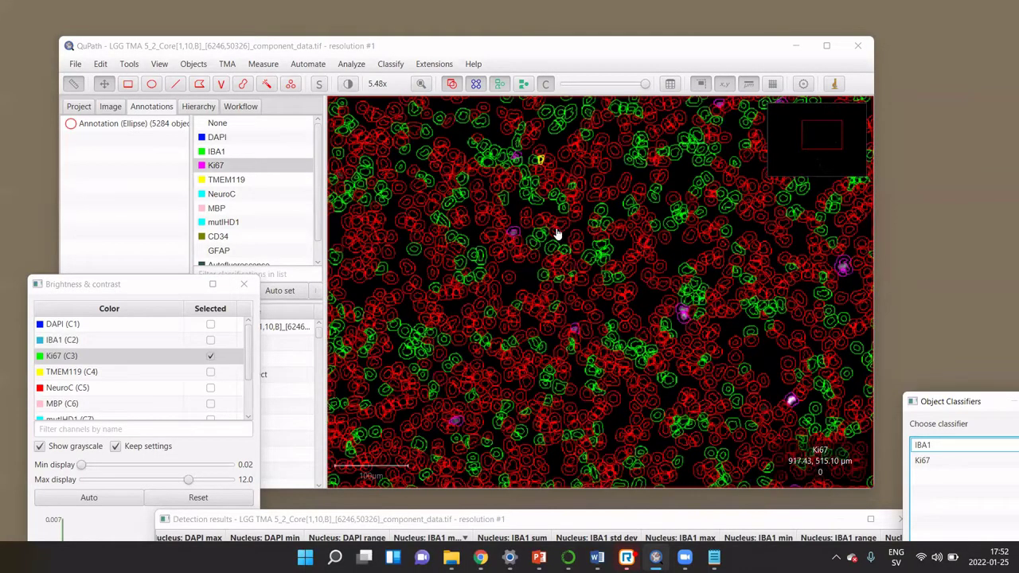
# Open the Channel viewer beside a Ki67-positive cell and enlarge it to compare all channels around the cursor.
pyautogui.scroll(1, 521, 226)
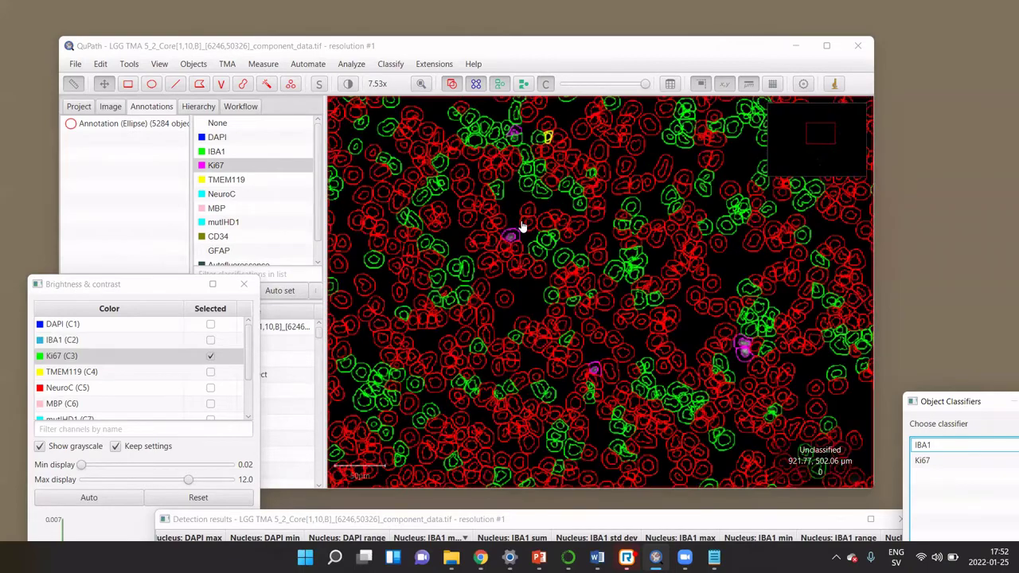
pyautogui.click(159, 63)
pyautogui.moveTo(207, 119)
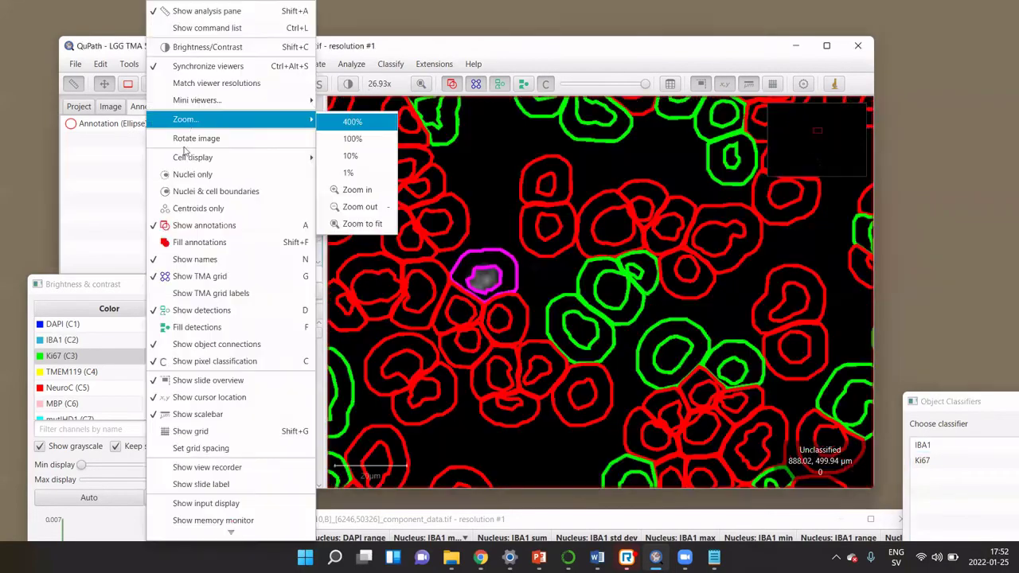
pyautogui.moveTo(207, 100)
pyautogui.click(358, 101)
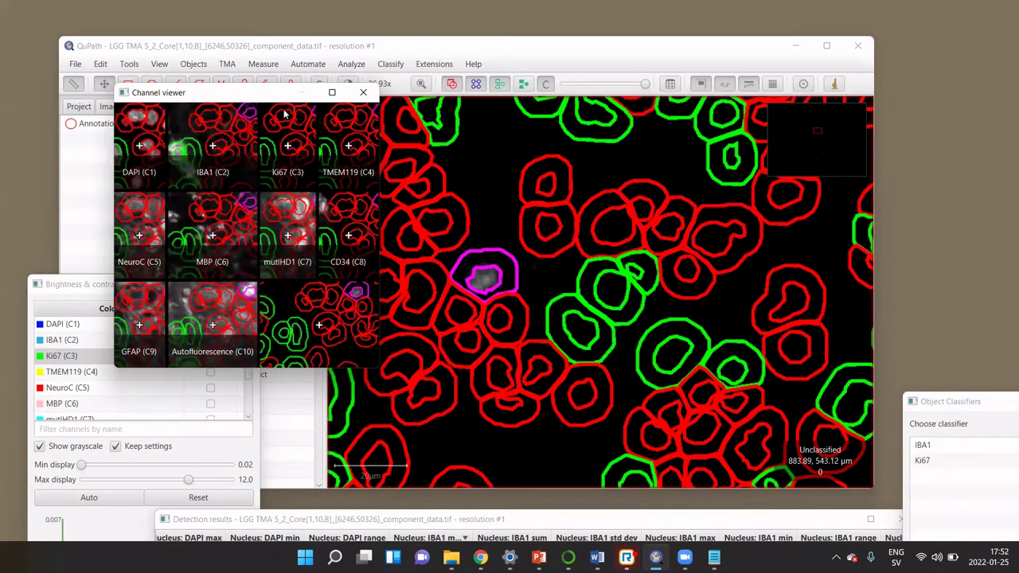
pyautogui.moveTo(247, 92); pyautogui.dragTo(189, 57)
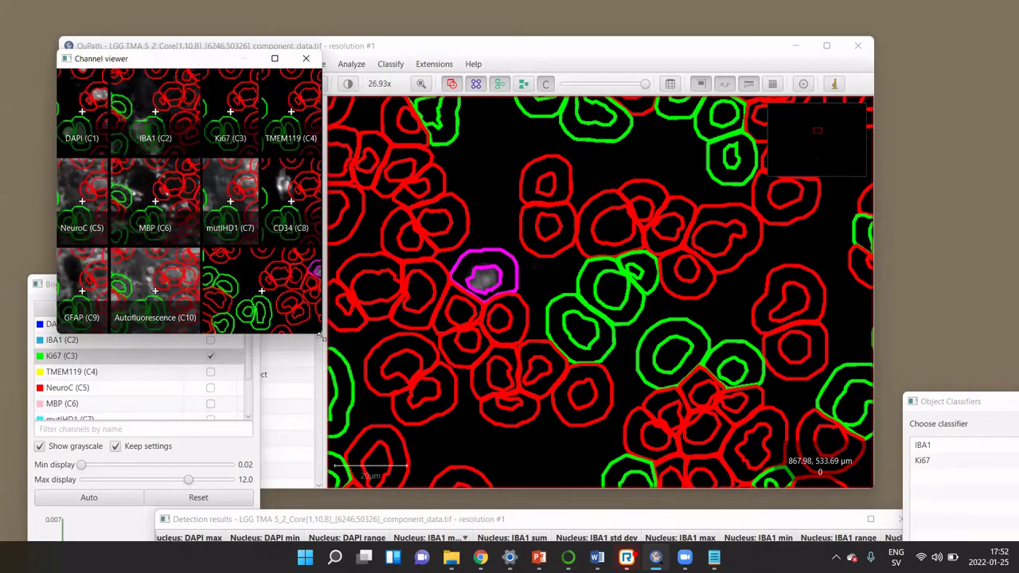
pyautogui.moveTo(320, 335); pyautogui.dragTo(526, 415)
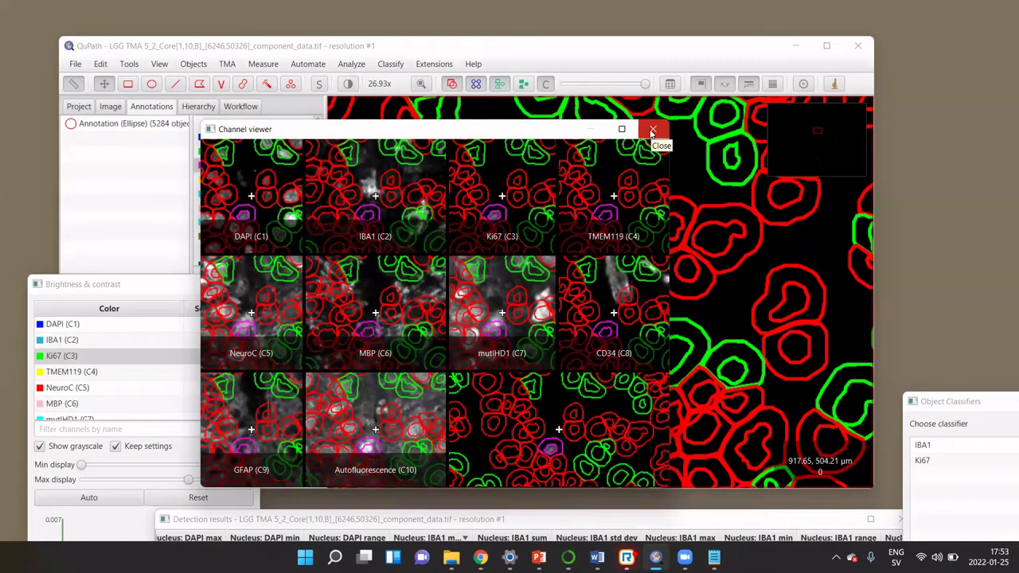
# Close the Channel viewer and open the detection measurements table, widened to show more columns.
pyautogui.click(652, 130)
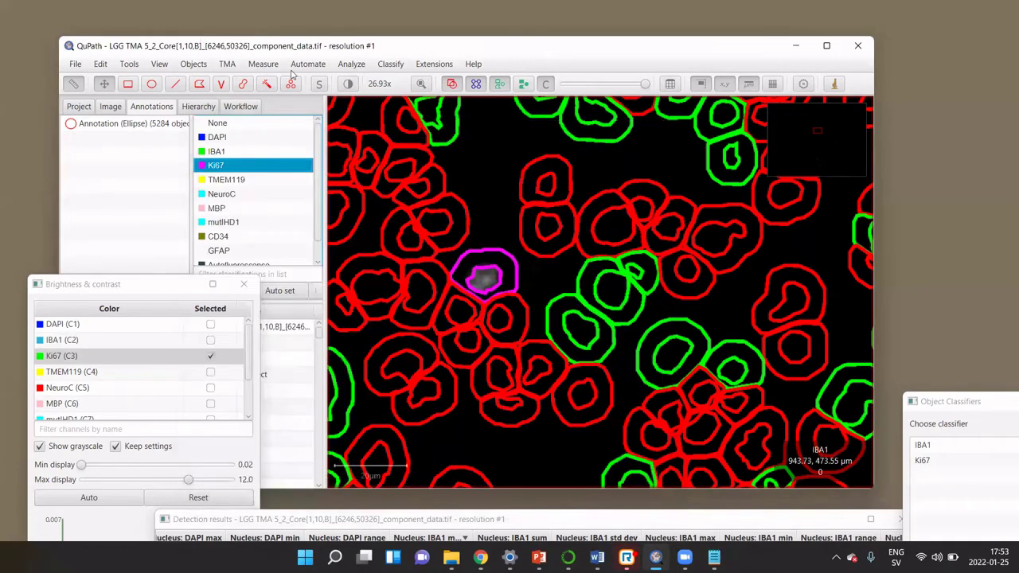
pyautogui.click(274, 64)
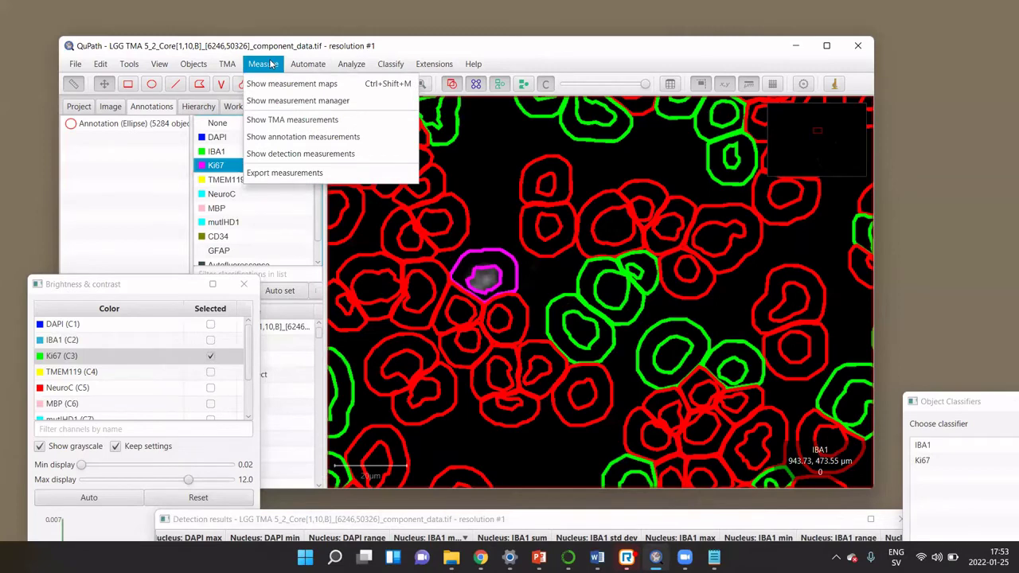
pyautogui.click(276, 155)
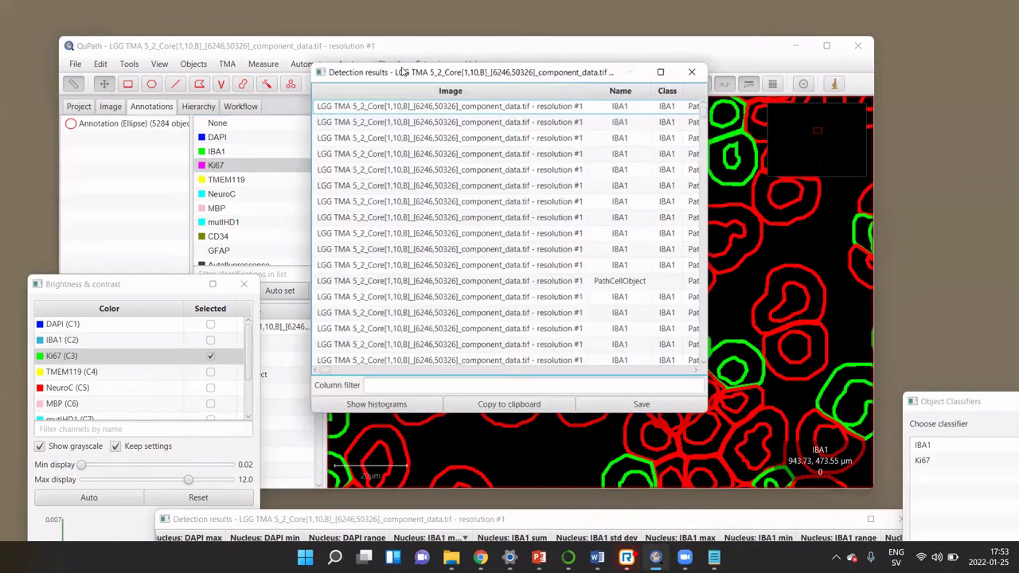
pyautogui.moveTo(394, 71); pyautogui.dragTo(198, 83)
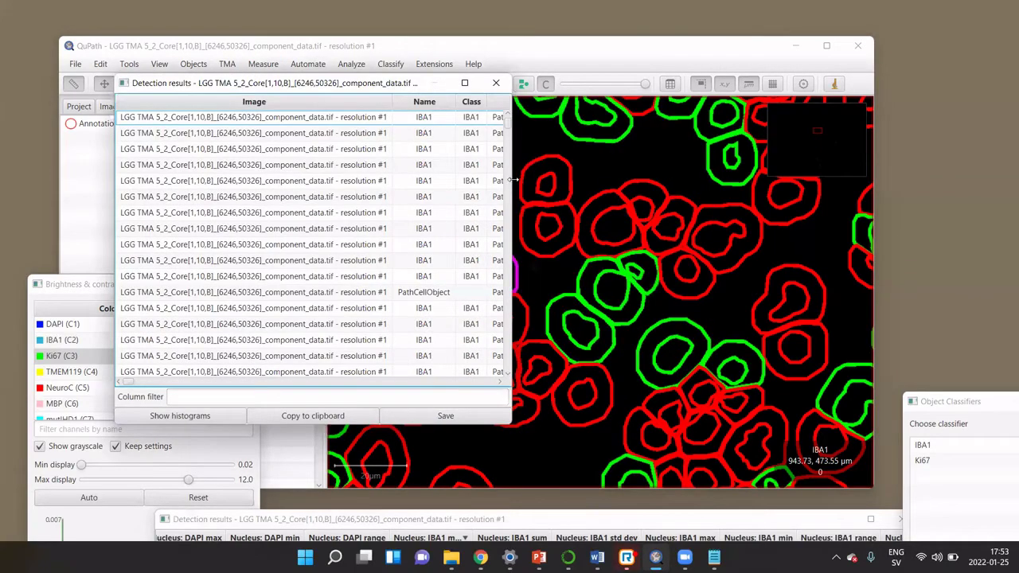
pyautogui.moveTo(513, 180); pyautogui.dragTo(945, 180)
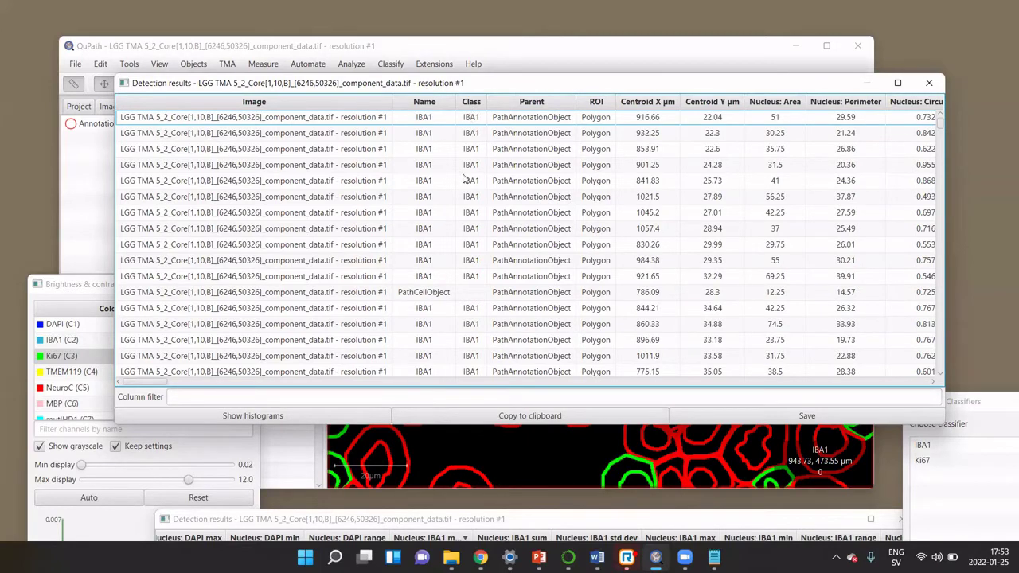
# Sort the detection table by class in descending order, widen the Class column, and review the classes assigned to the cells.
pyautogui.click(476, 104)
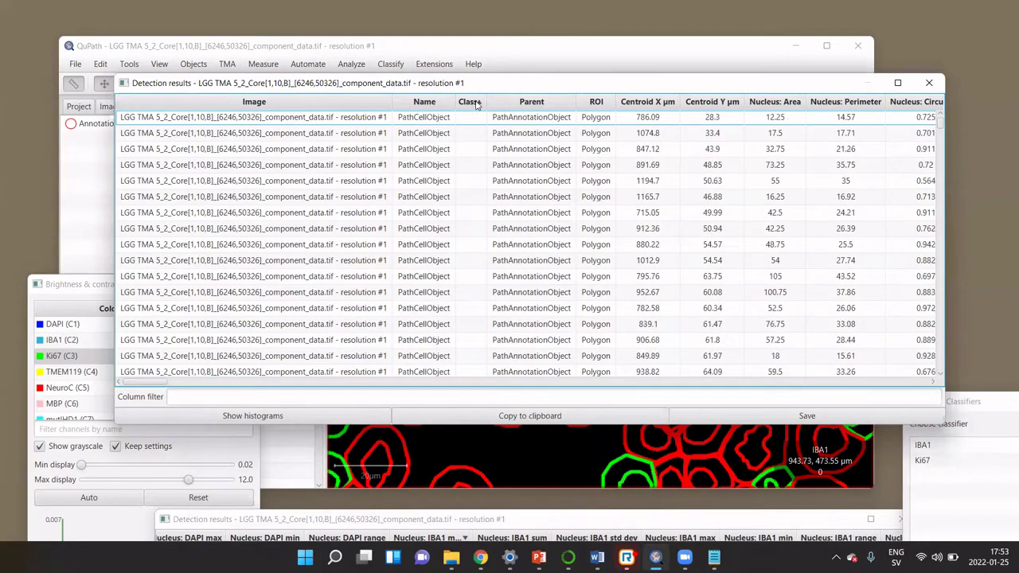
pyautogui.click(476, 104)
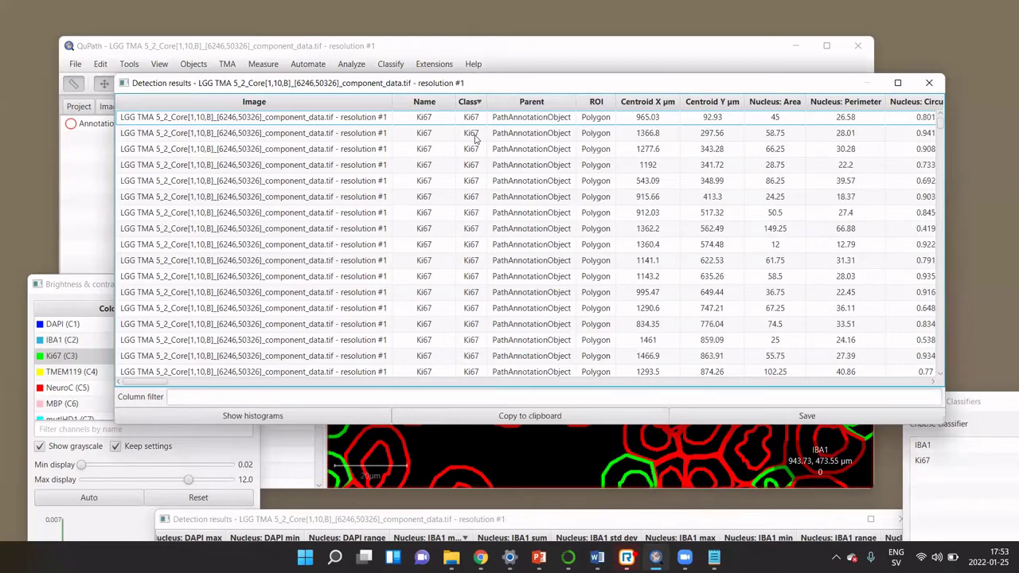
pyautogui.scroll(-10, 476, 138)
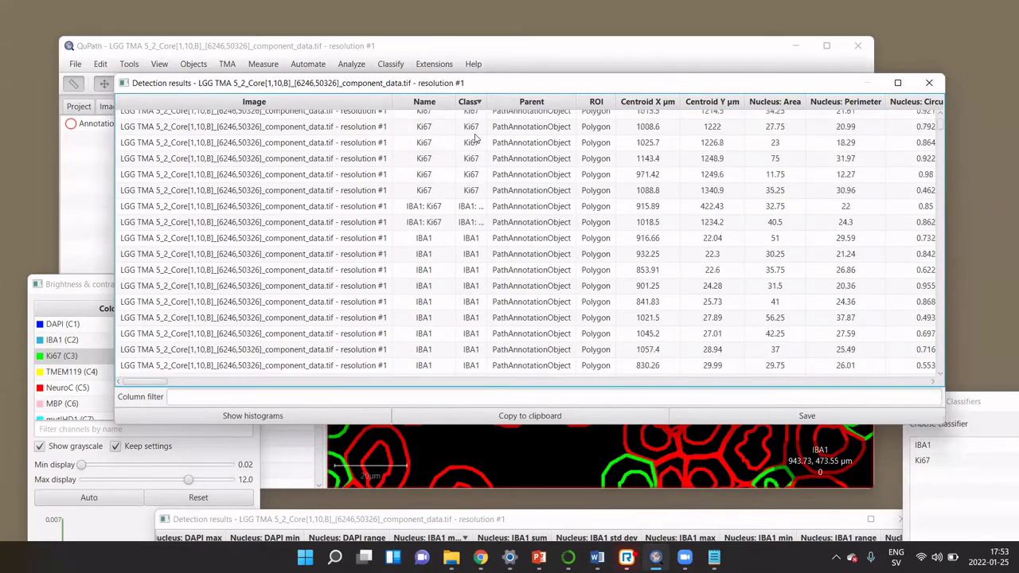
pyautogui.moveTo(482, 102); pyautogui.dragTo(608, 102)
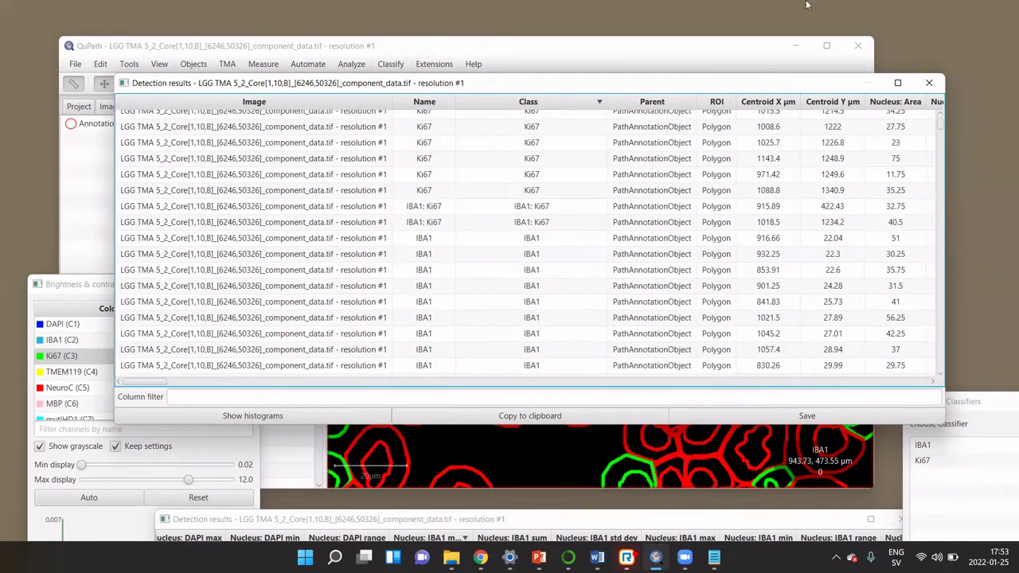
pyautogui.scroll(-4, 543, 305)
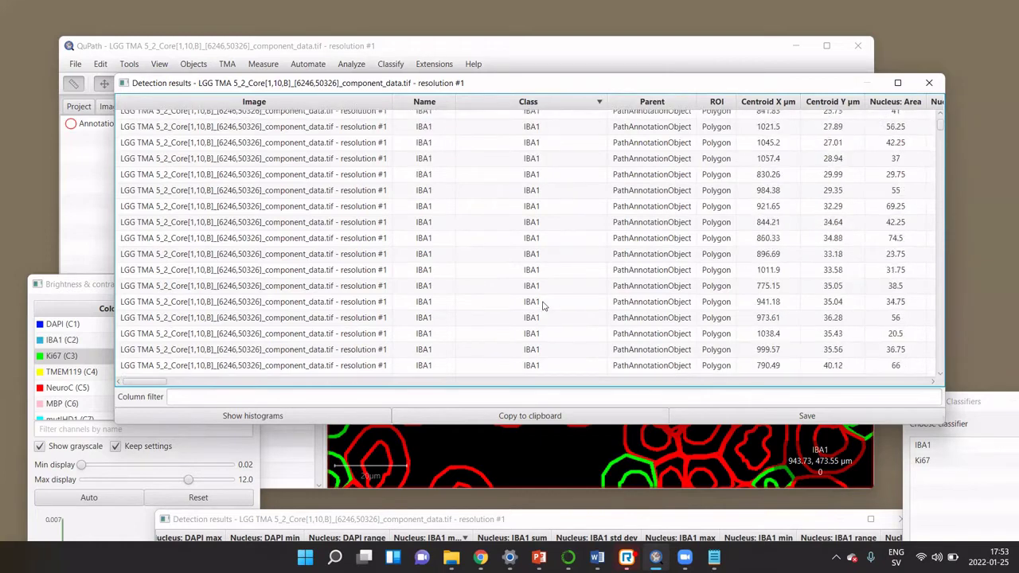
pyautogui.scroll(5, 543, 305)
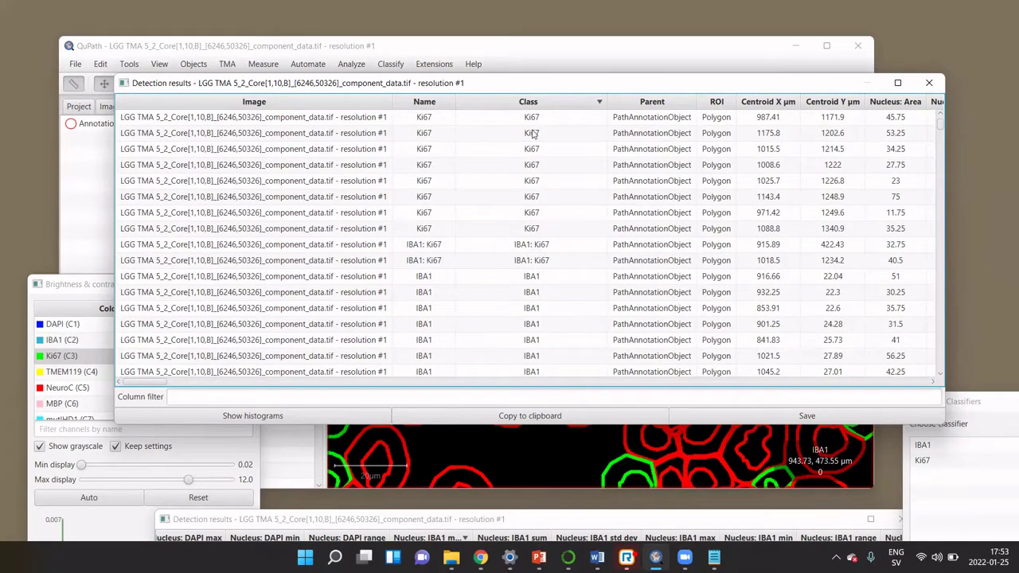
# Locate the first IBA1: Ki67 cell from the detection table in the image and inspect it in the IBA1 channel.
pyautogui.click(536, 247)
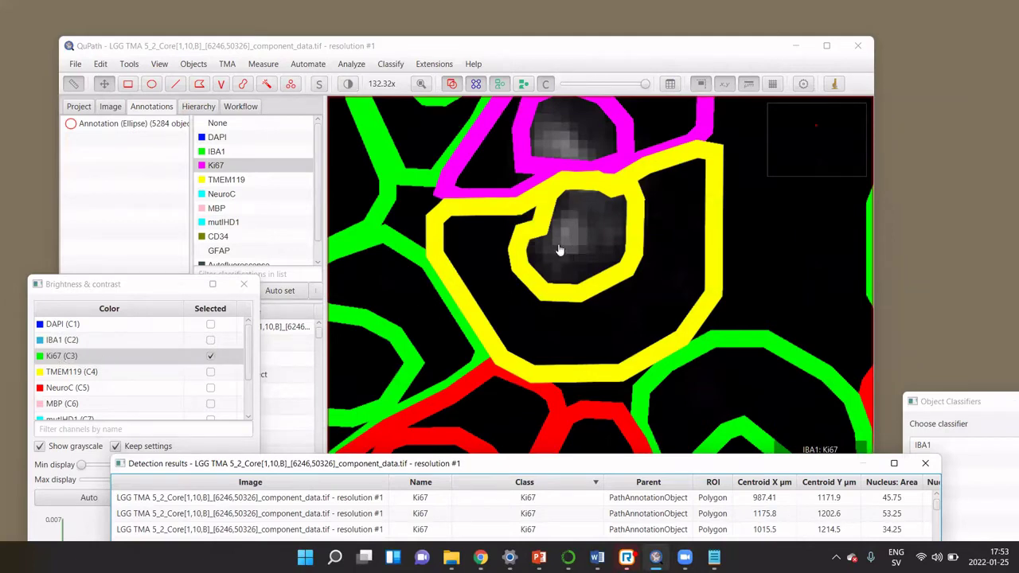
pyautogui.click(211, 342)
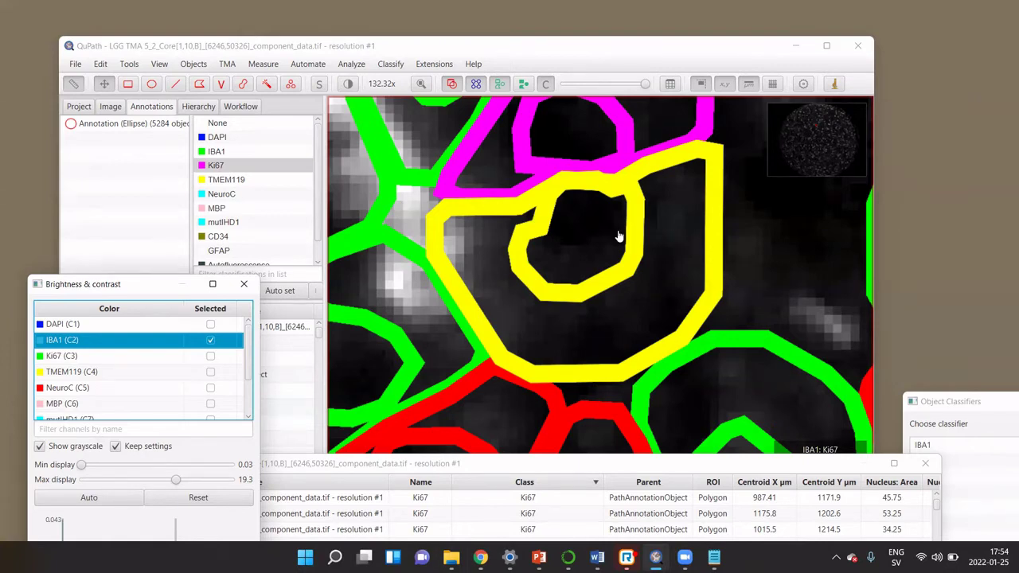
pyautogui.scroll(-15, 619, 236)
pyautogui.click(746, 462)
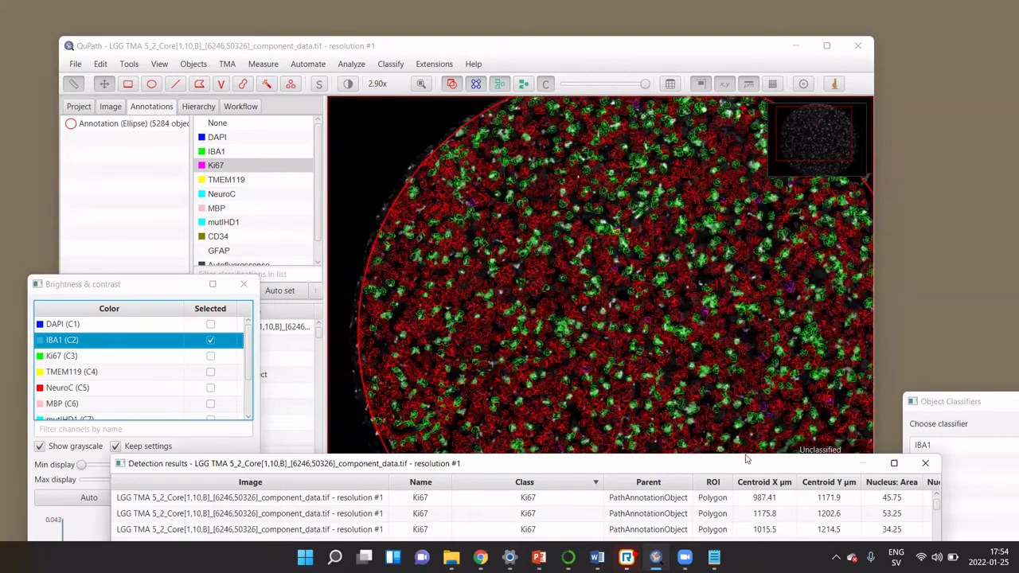
pyautogui.moveTo(746, 459); pyautogui.dragTo(716, 331)
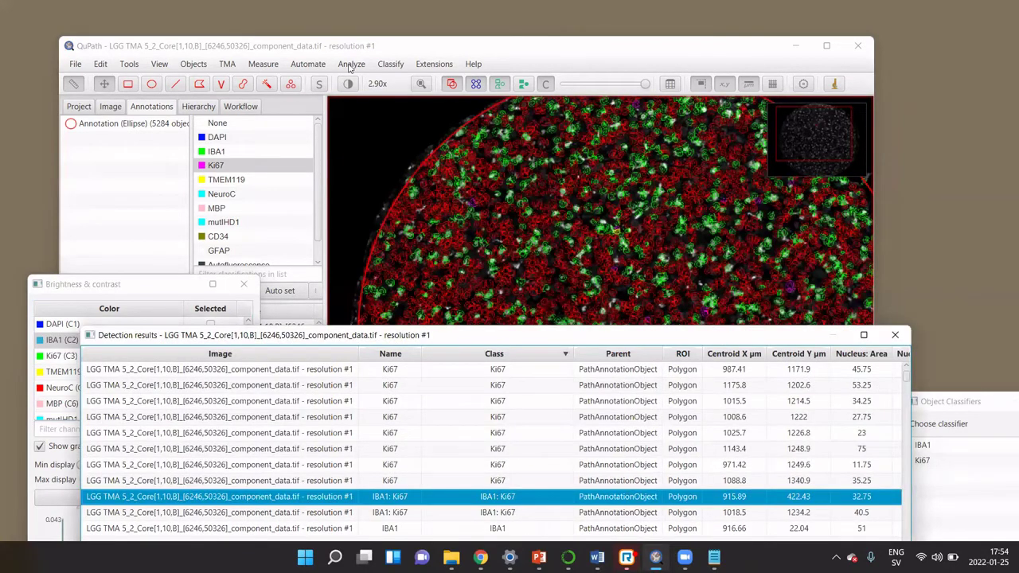
# Open the annotation measurements in a widened table placed below the core, and close the detection results.
pyautogui.click(277, 68)
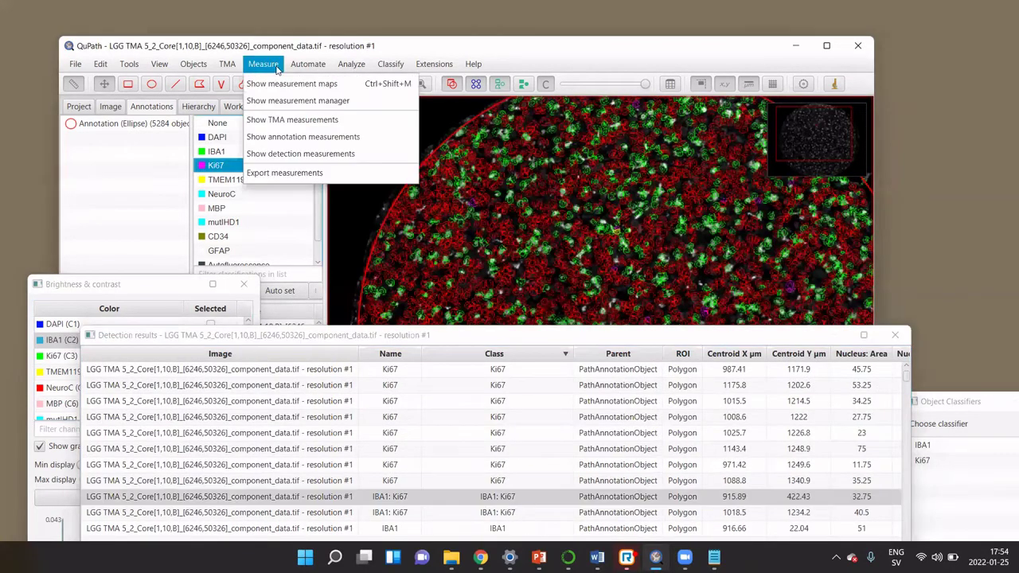
pyautogui.click(277, 145)
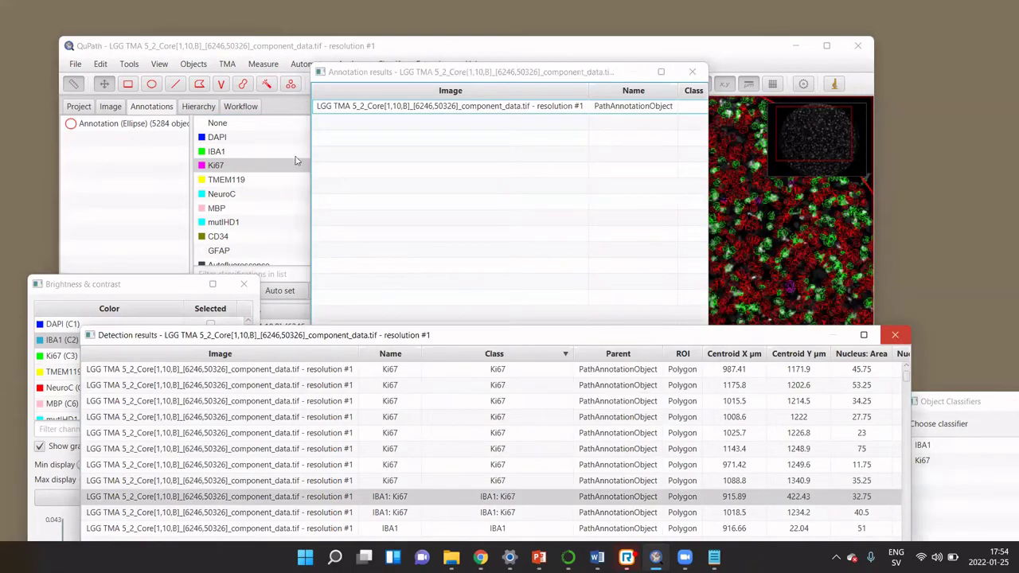
pyautogui.click(898, 336)
pyautogui.moveTo(483, 251); pyautogui.dragTo(906, 251)
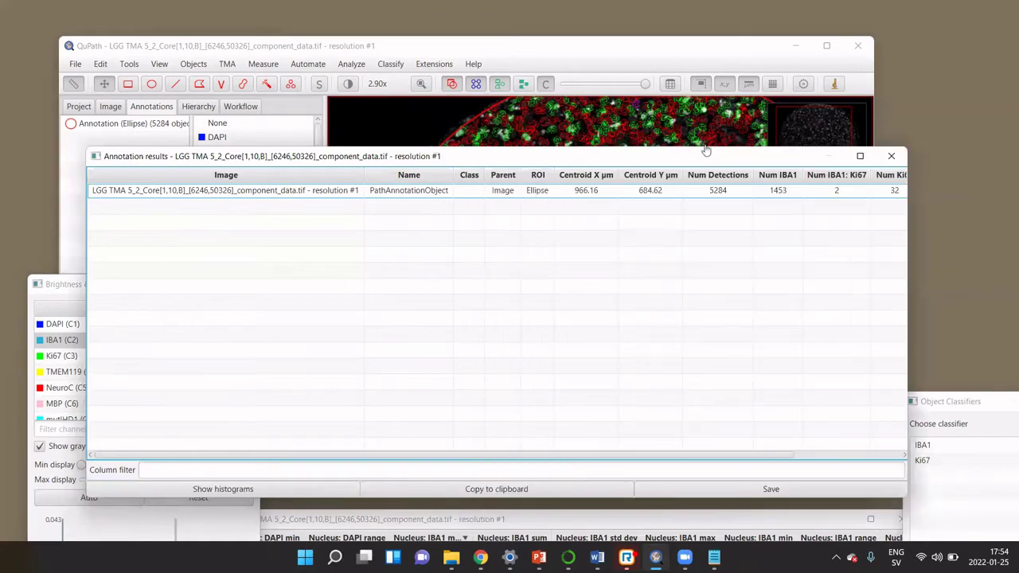
pyautogui.moveTo(645, 156); pyautogui.dragTo(692, 348)
# Select the ellipse annotation's row and review its detection counts for each class alongside the whole core.
pyautogui.scroll(-2, 685, 242)
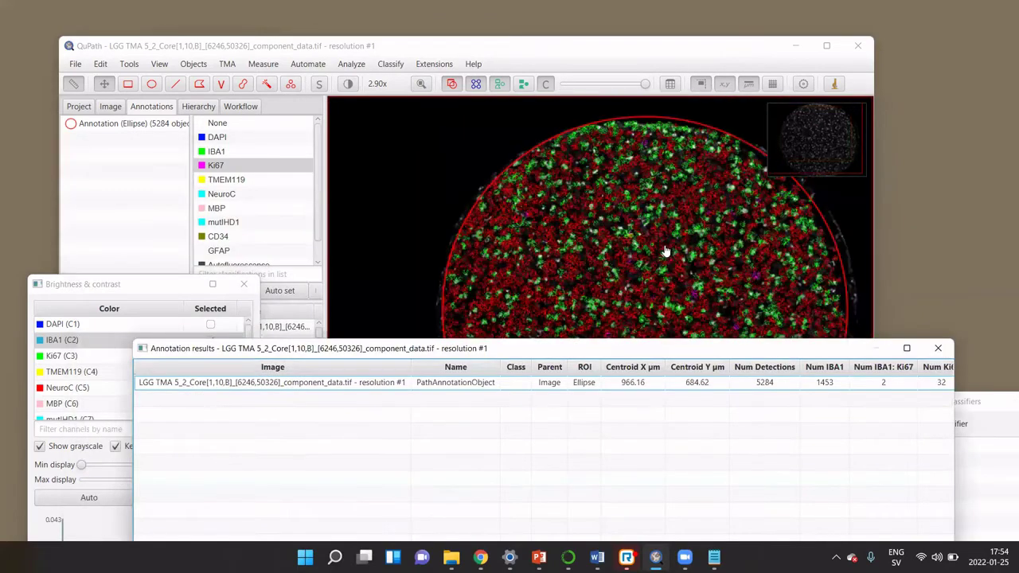
pyautogui.scroll(-3, 685, 236)
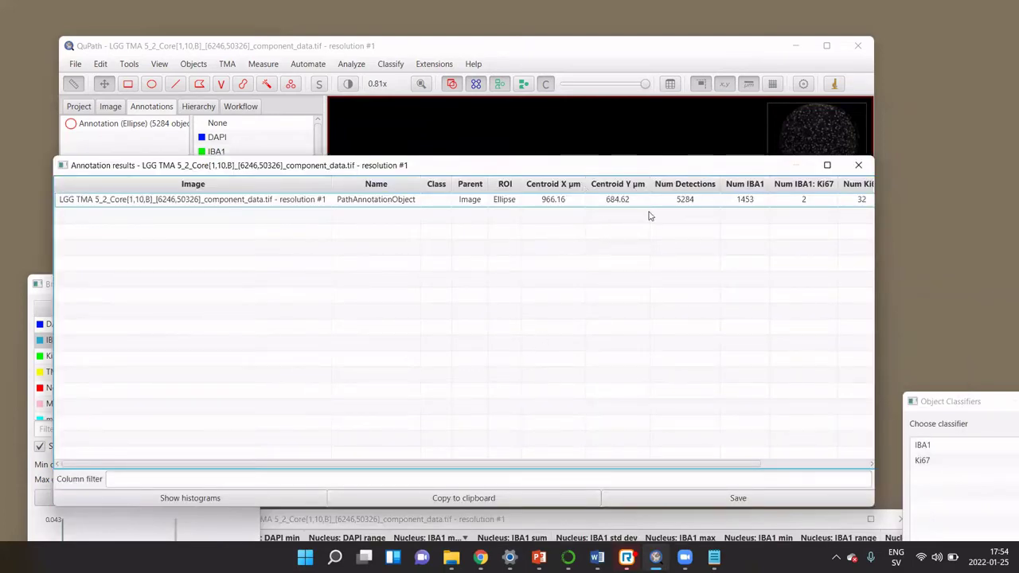
pyautogui.click(685, 204)
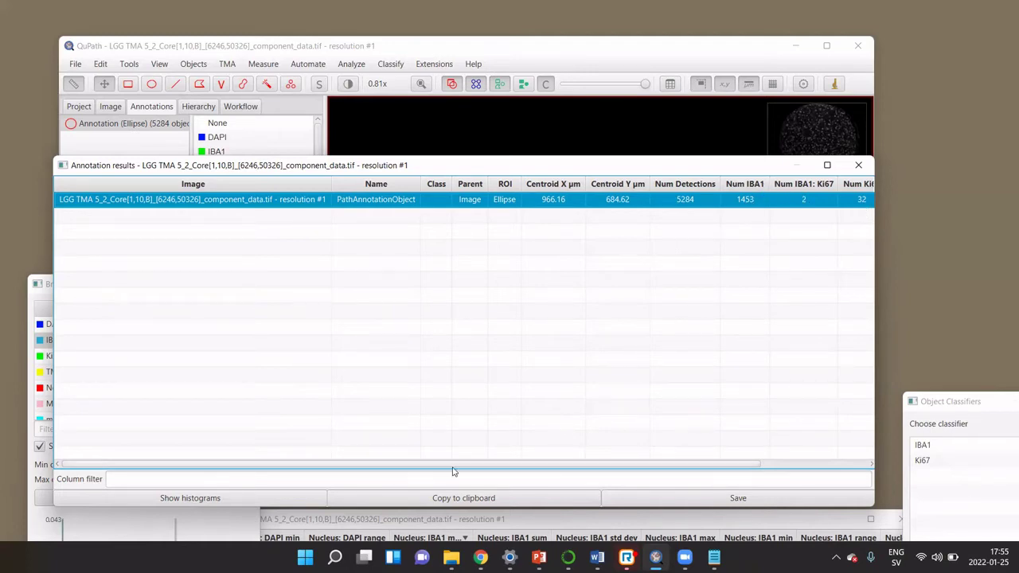
pyautogui.moveTo(456, 464); pyautogui.dragTo(568, 464)
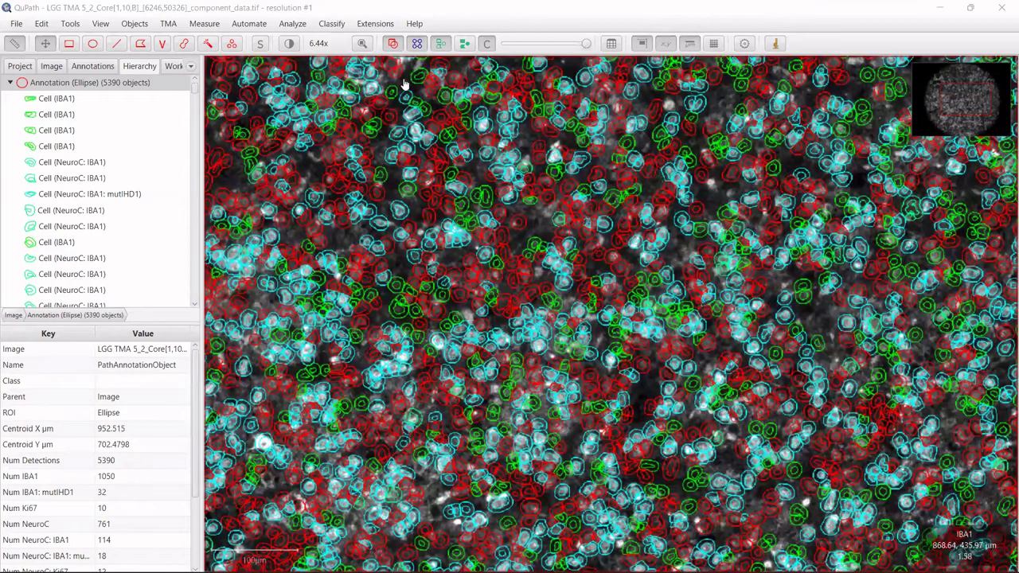
pyautogui.click(332, 23)
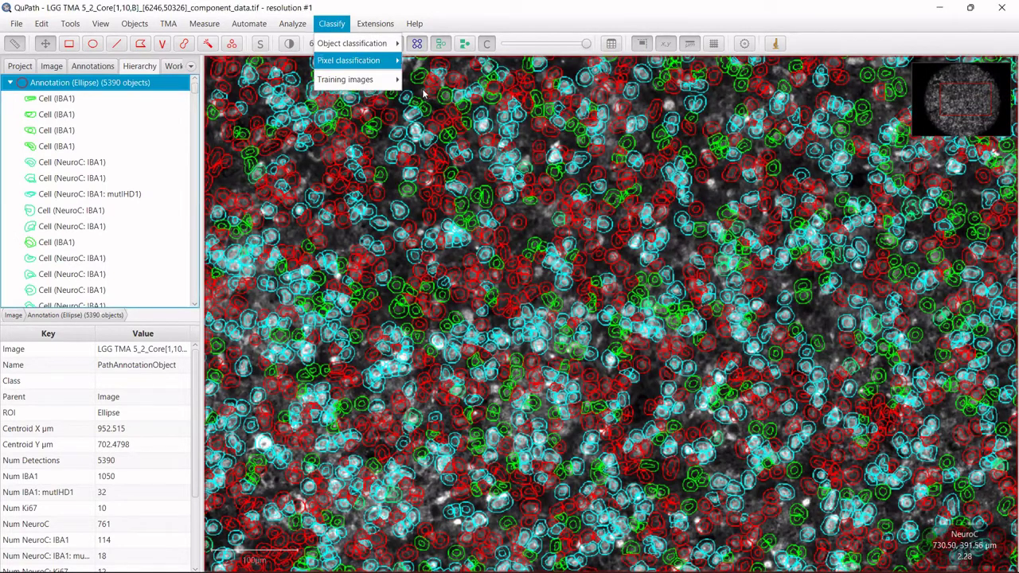
pyautogui.press('Up')
pyautogui.press('Right')
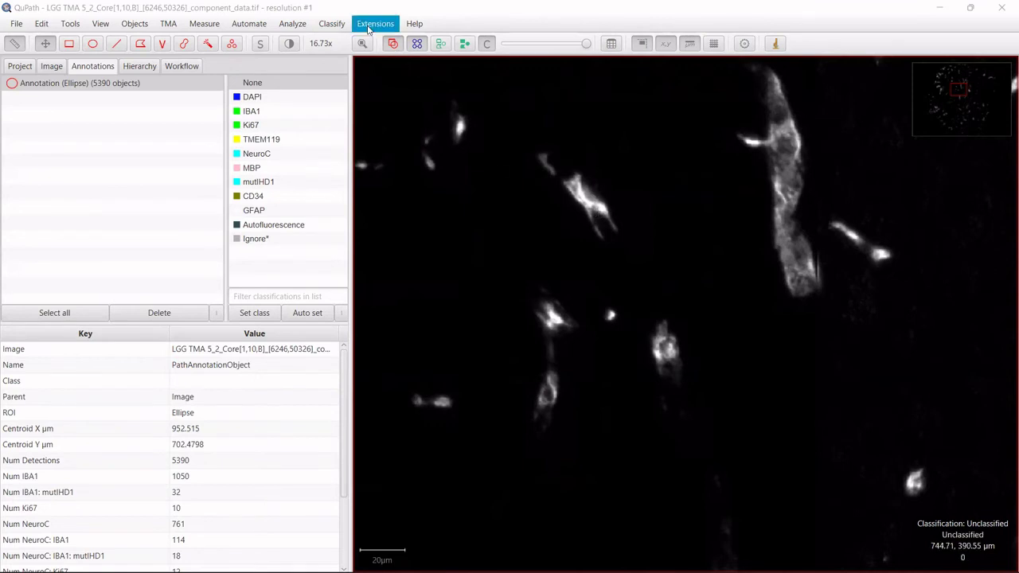
# Open a new pixel classification thresholder, move it clear of the image, and check which channel is displayed.
pyautogui.click(331, 24)
pyautogui.moveTo(362, 61)
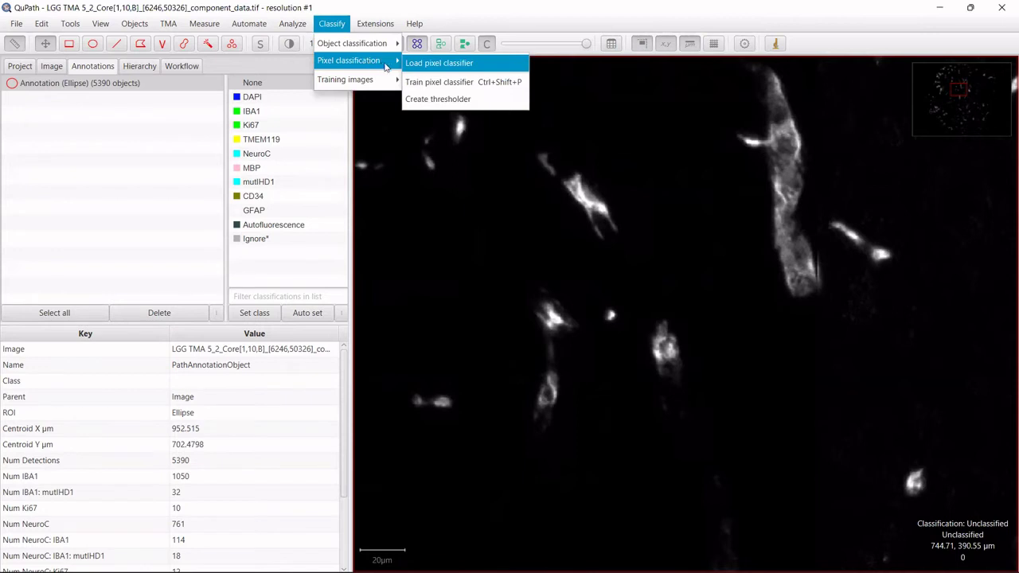
pyautogui.click(435, 100)
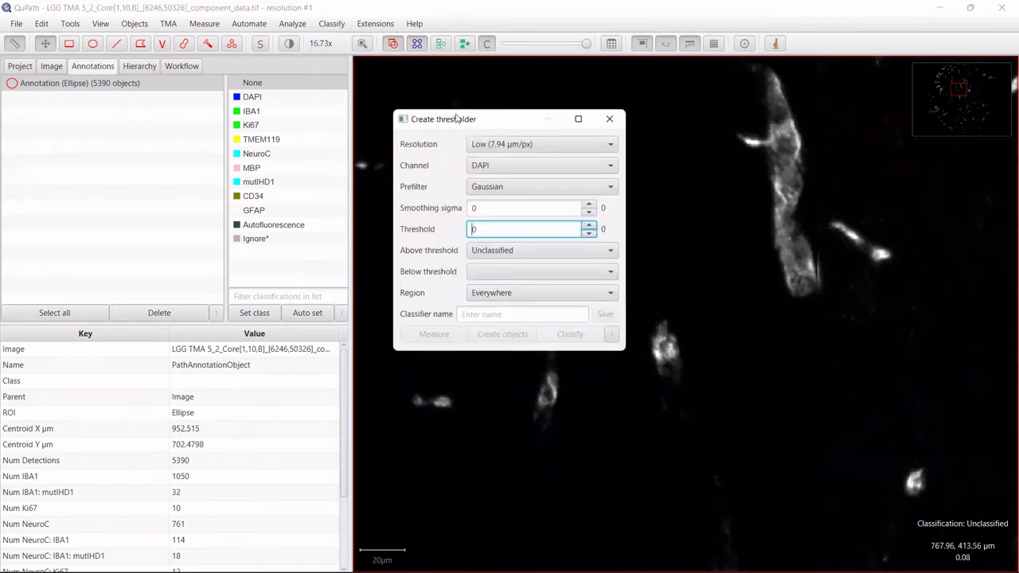
pyautogui.moveTo(460, 121); pyautogui.dragTo(197, 118)
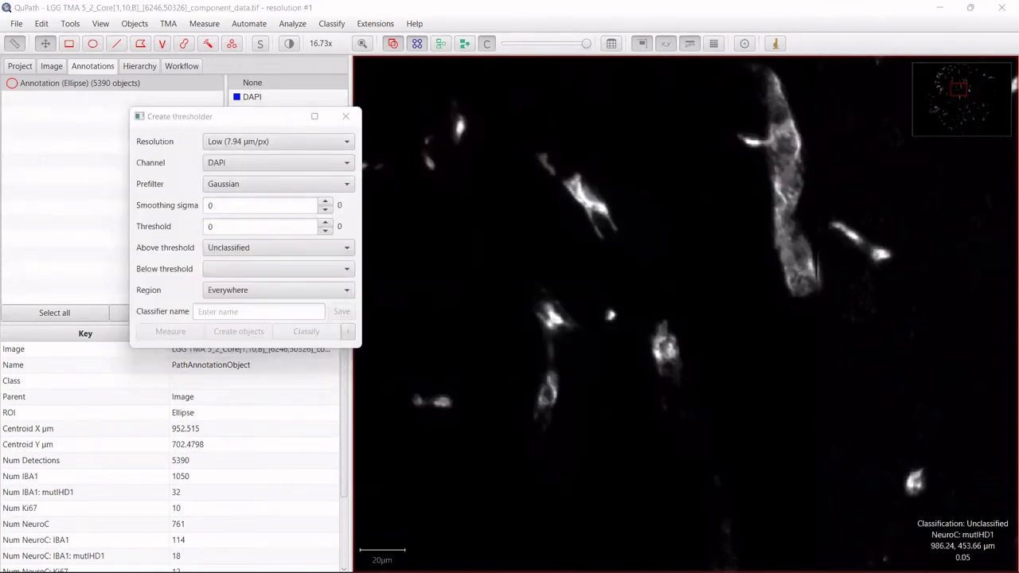
pyautogui.hotkey('shift', 'c')
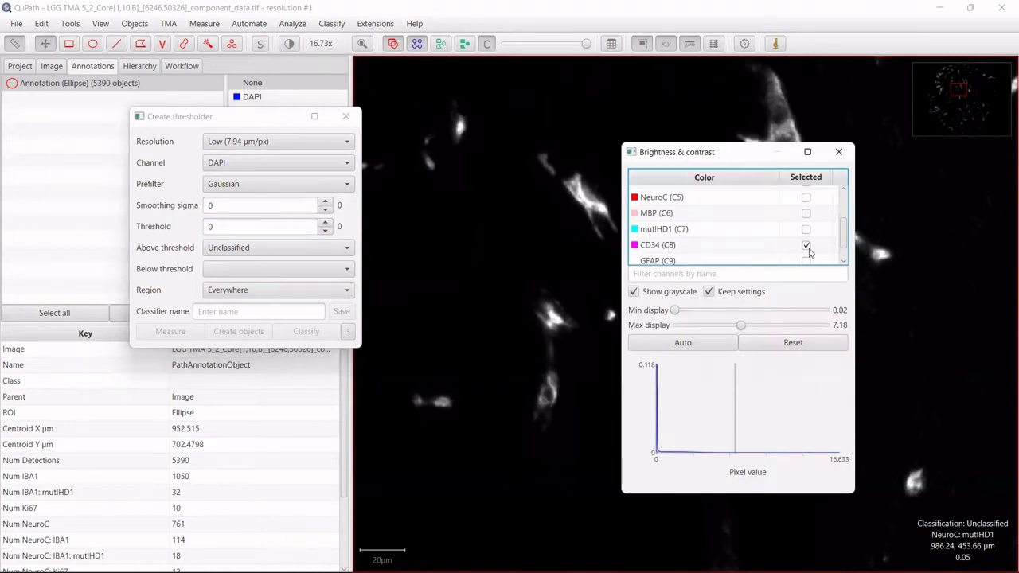
pyautogui.hotkey('shift', 'c')
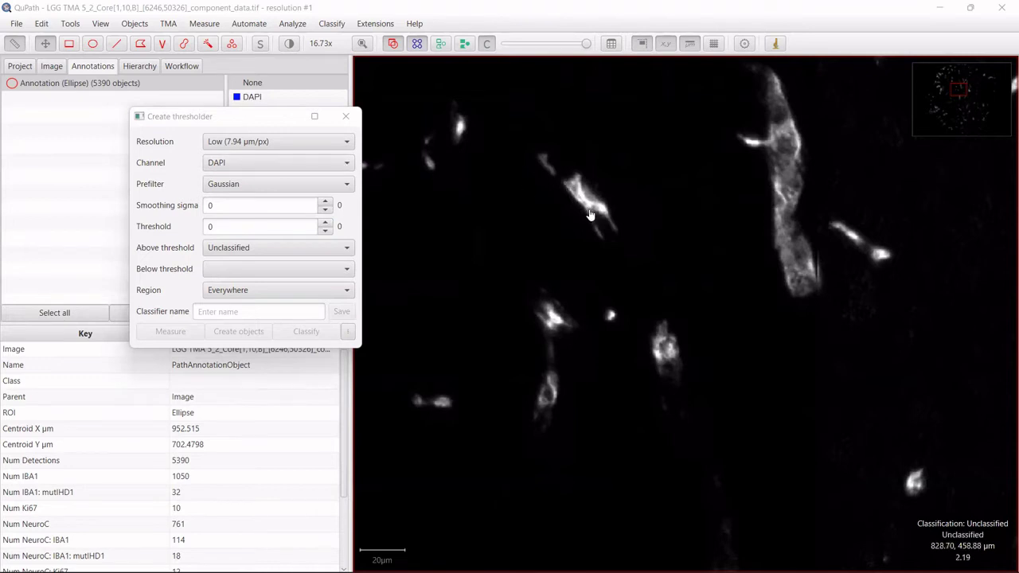
# Set the thresholder's channel to CD34 and assign pixels above the threshold to the CD34 class.
pyautogui.click(204, 164)
pyautogui.click(227, 296)
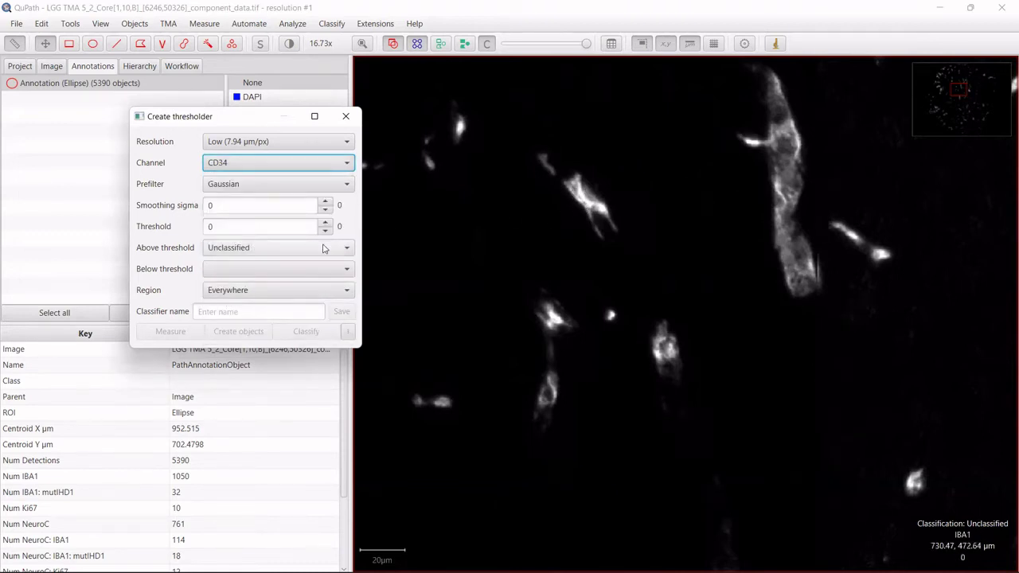
pyautogui.click(229, 249)
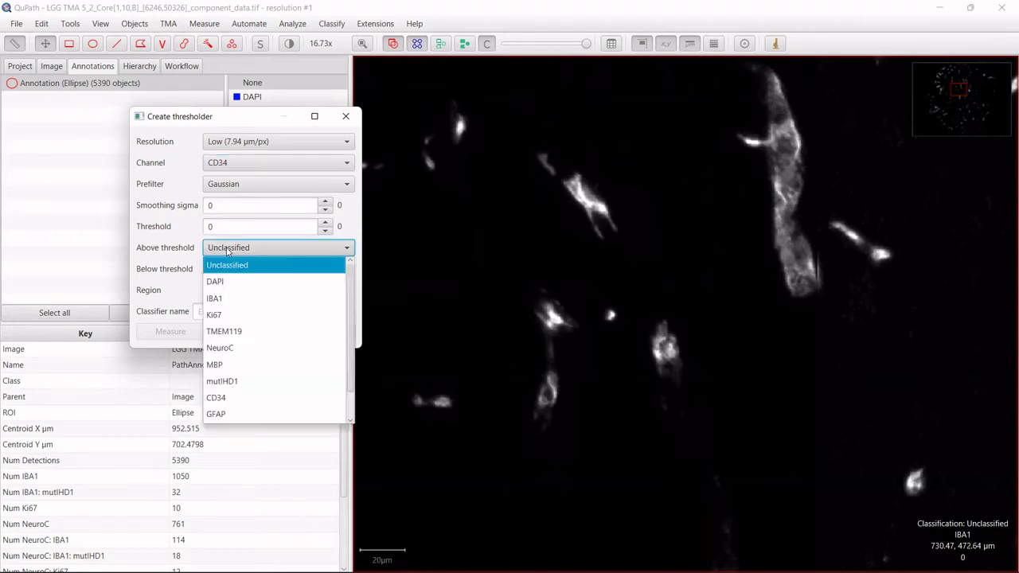
pyautogui.click(230, 397)
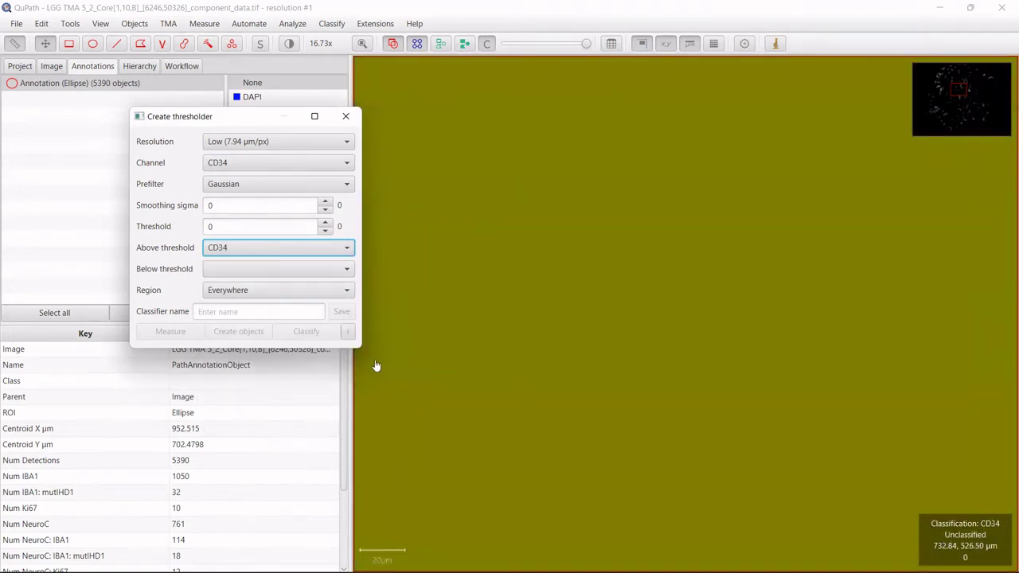
# Raise the CD34 threshold to 0.08 so the overlay covers only the stained vessels.
pyautogui.click(325, 224)
pyautogui.click(326, 224)
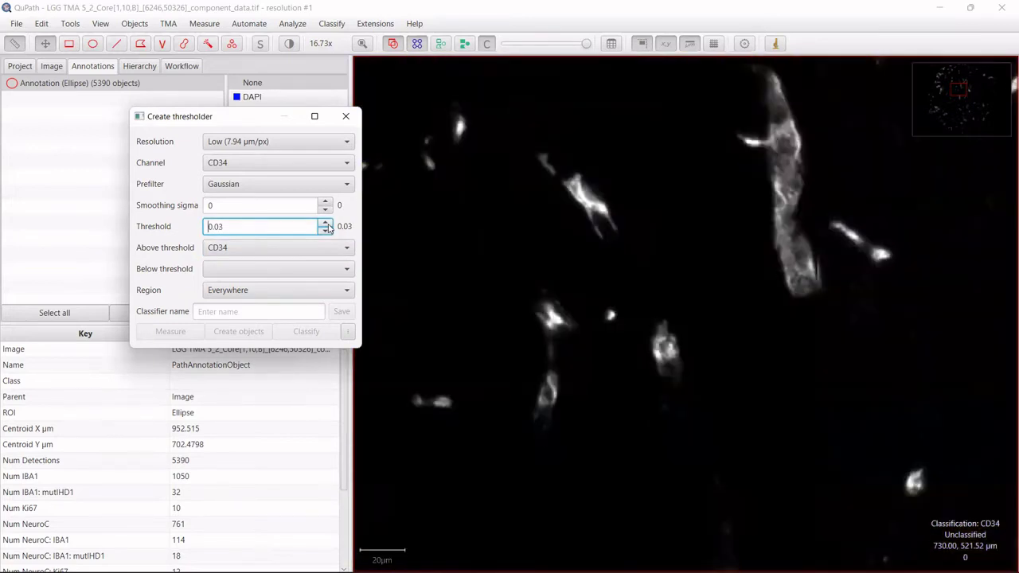
pyautogui.click(325, 224)
pyautogui.click(327, 225)
pyautogui.click(327, 225)
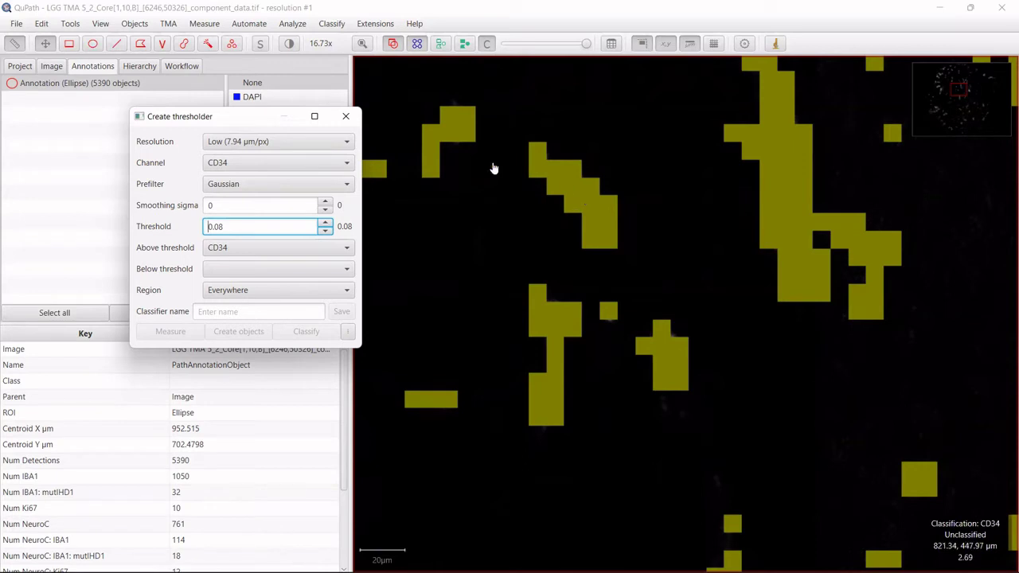
# Set the thresholder's resolution to Very high (0.99 µm/px) for finer vessel outlines.
pyautogui.click(285, 144)
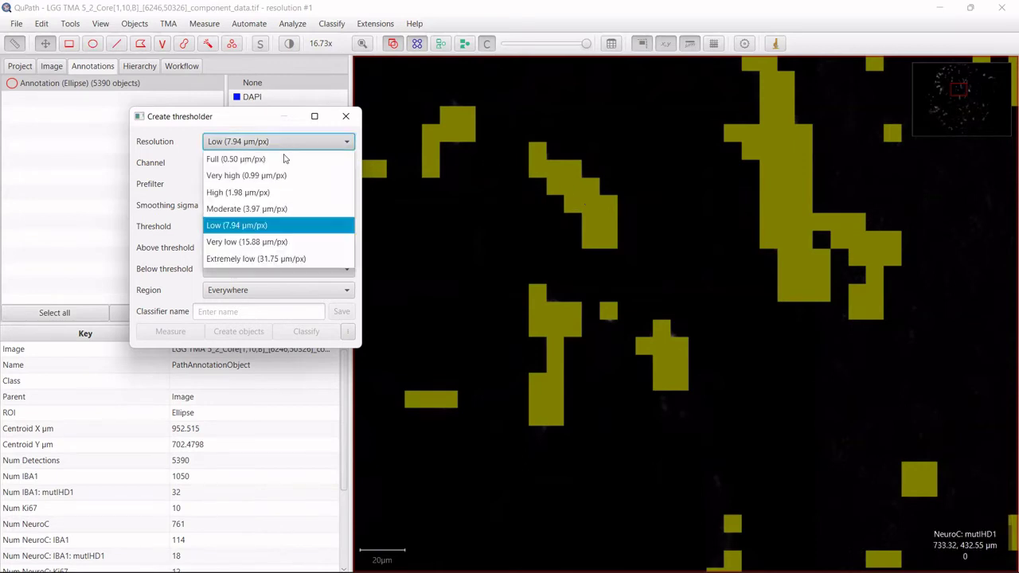
pyautogui.click(237, 177)
pyautogui.click(237, 179)
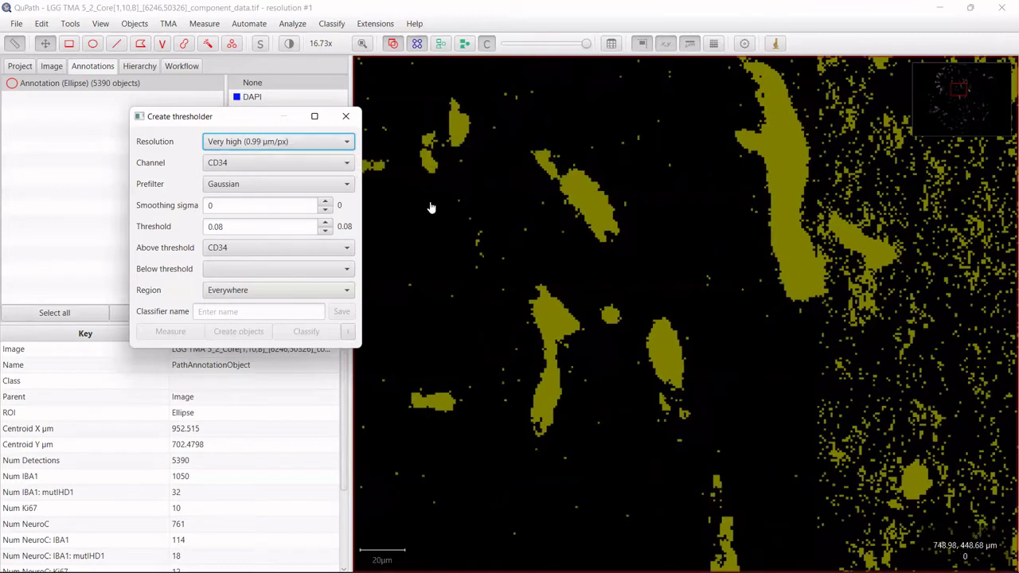
# Raise the CD34 threshold to 0.22 to remove background specks from the overlay.
pyautogui.click(325, 224)
pyautogui.click(325, 224)
pyautogui.click(324, 223)
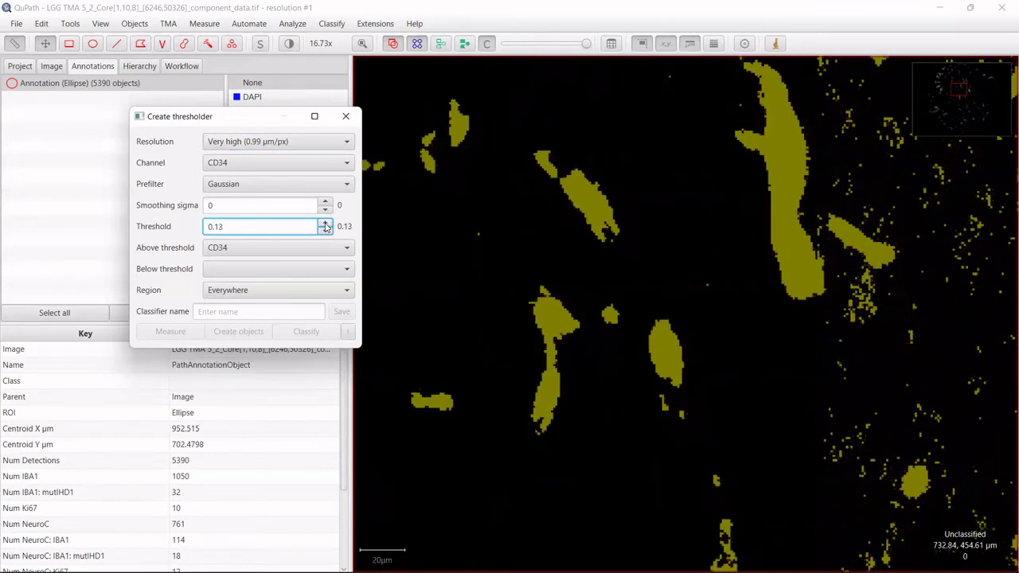
pyautogui.click(325, 223)
pyautogui.click(325, 224)
pyautogui.click(324, 224)
pyautogui.click(325, 223)
pyautogui.click(324, 224)
pyautogui.click(325, 223)
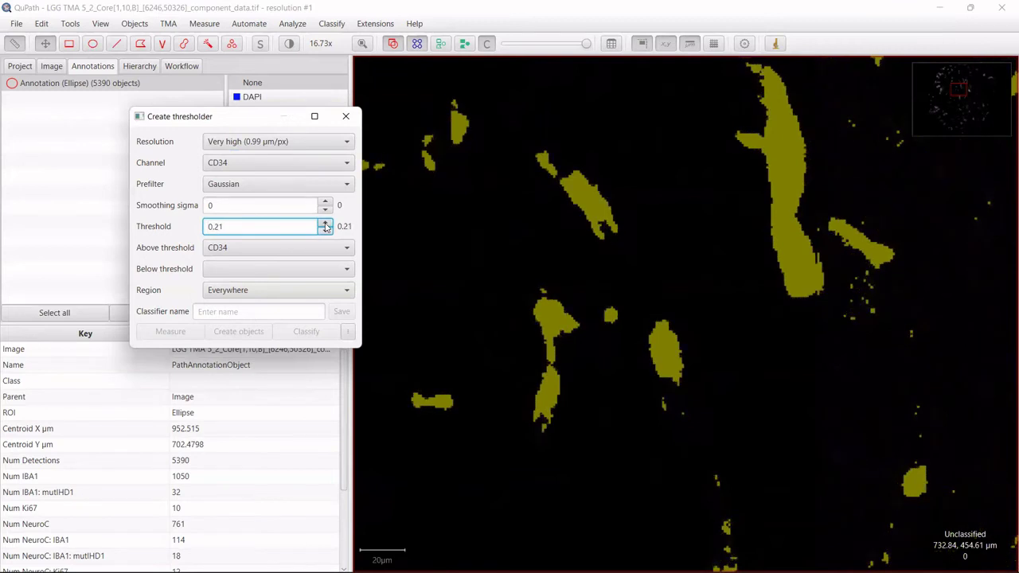
pyautogui.click(325, 224)
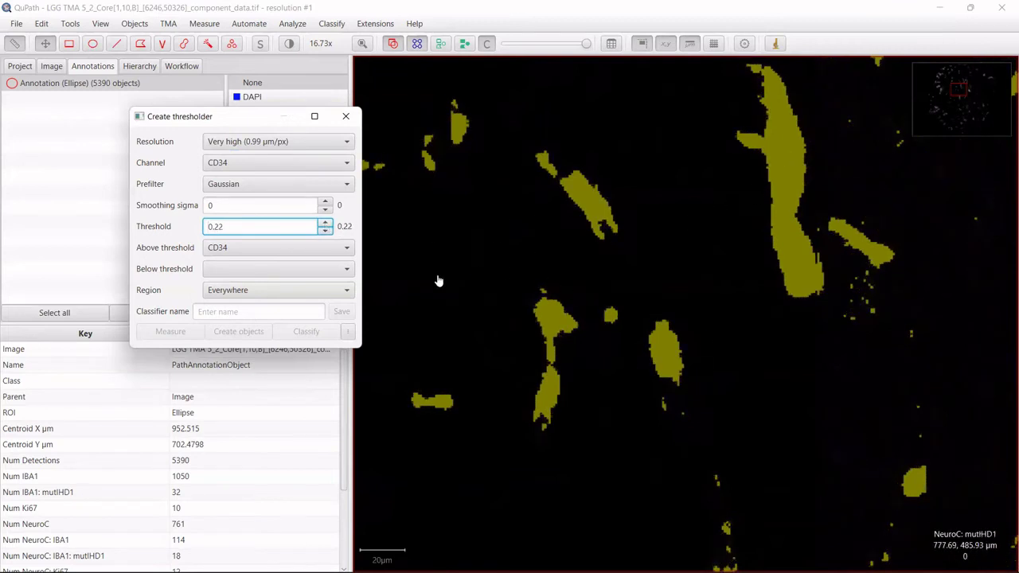
# Set the Gaussian smoothing sigma to 0.5 and check the overlay on the vessels.
pyautogui.scroll(3, 634, 216)
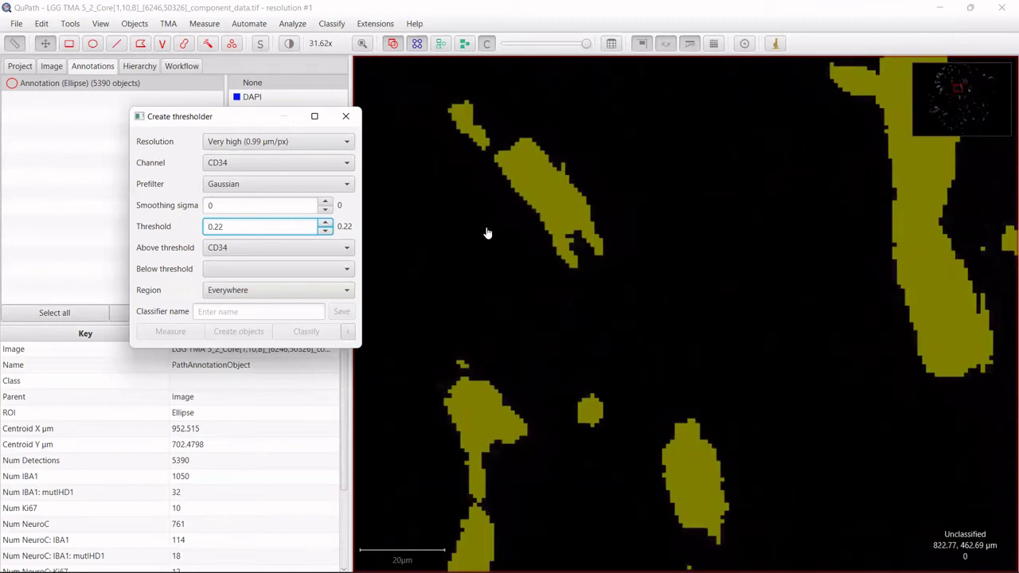
pyautogui.click(329, 203)
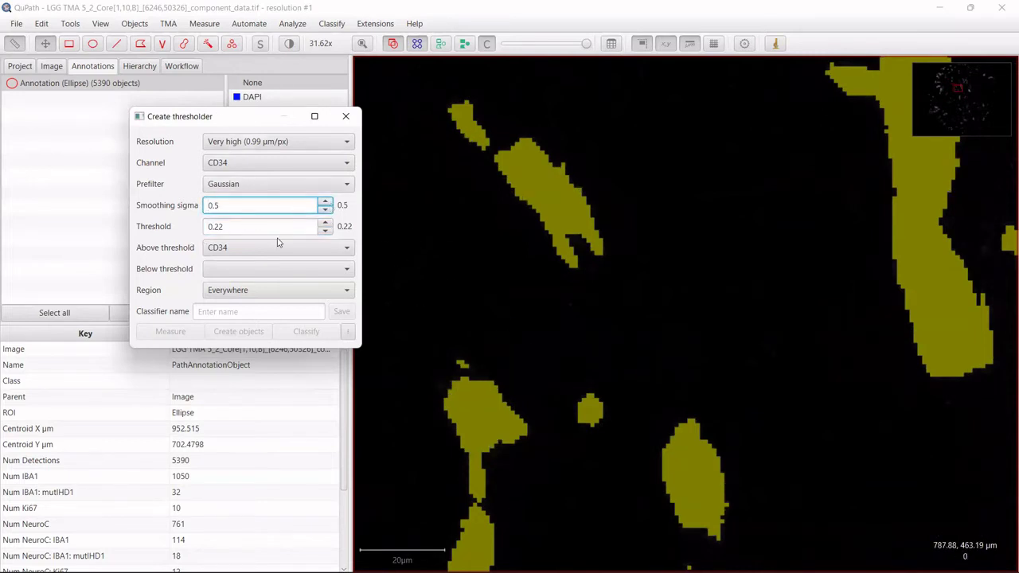
pyautogui.scroll(-4, 701, 238)
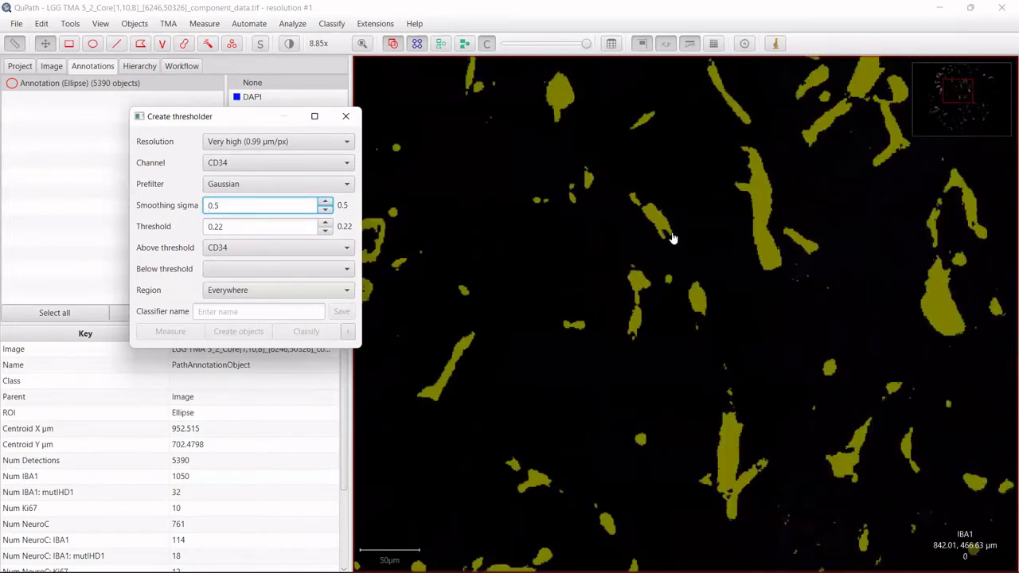
pyautogui.scroll(2, 672, 238)
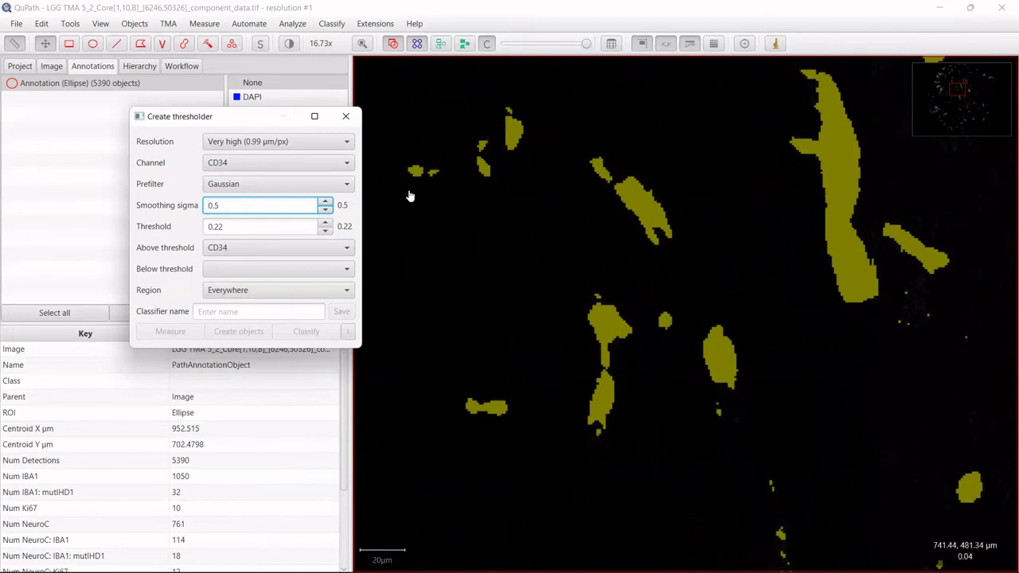
# Save the pixel classifier as CD34_pixel, overwriting the existing one.
pyautogui.click(235, 311)
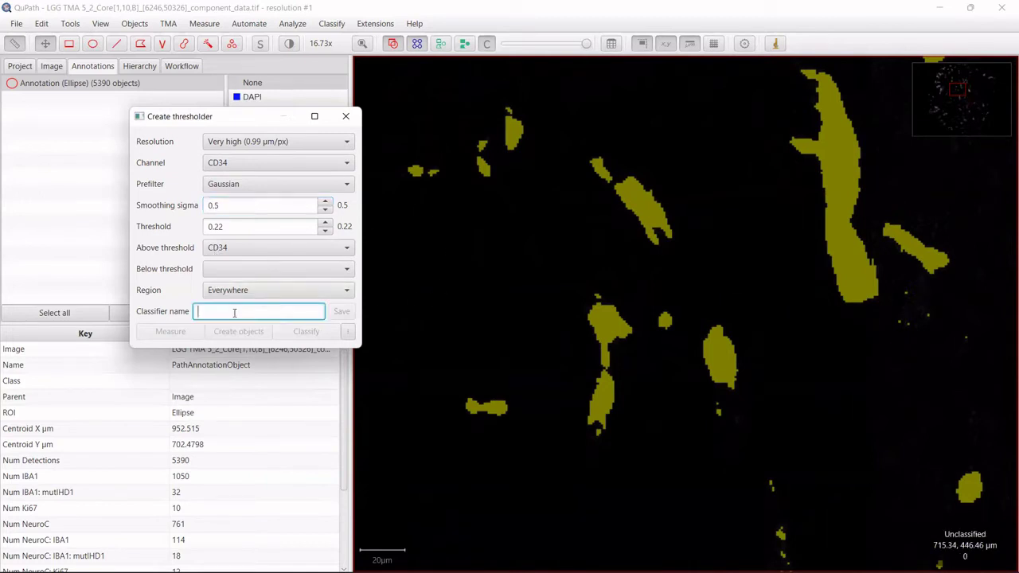
pyautogui.write('CD34_pixel')
pyautogui.click(345, 315)
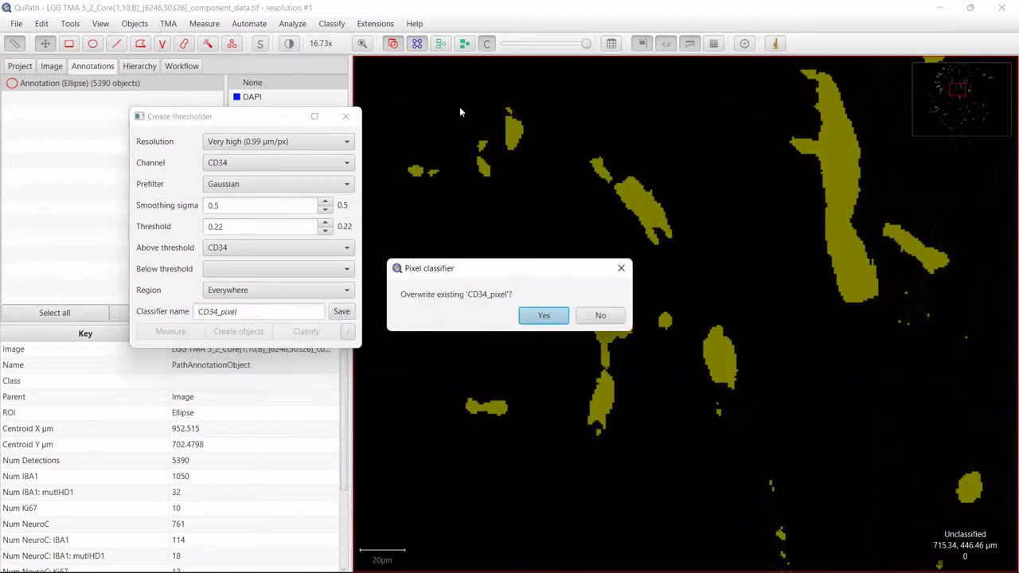
pyautogui.click(529, 313)
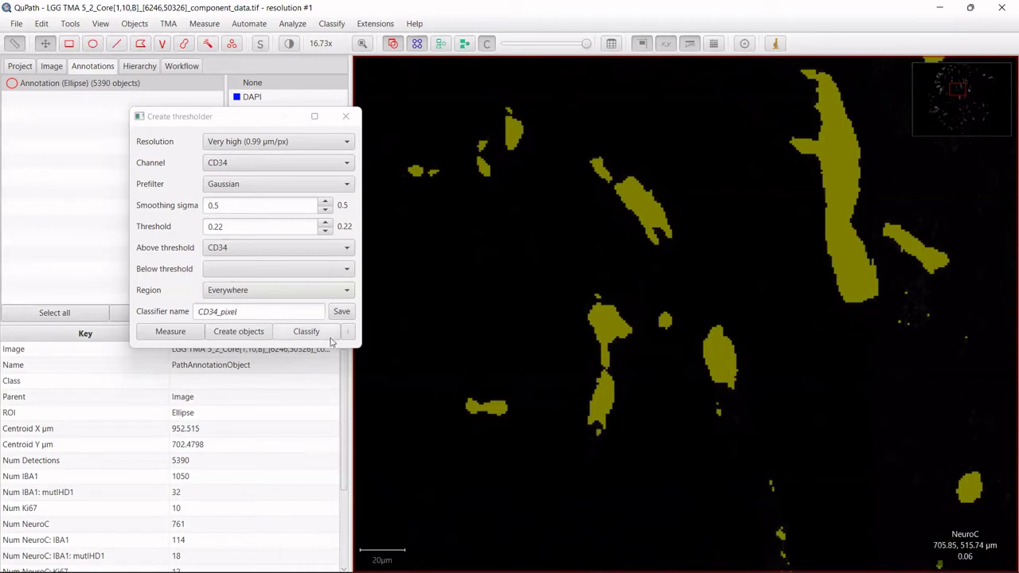
# Create split annotations within the current selection, with minimum object size 50 µm² and minimum hole size 0 µm², and close the thresholder.
pyautogui.click(238, 331)
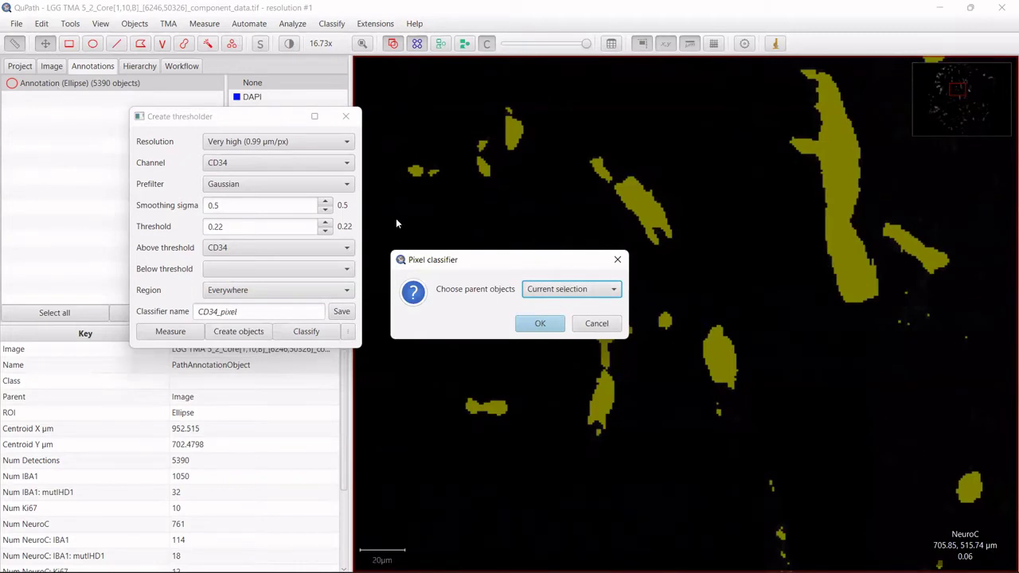
pyautogui.click(538, 323)
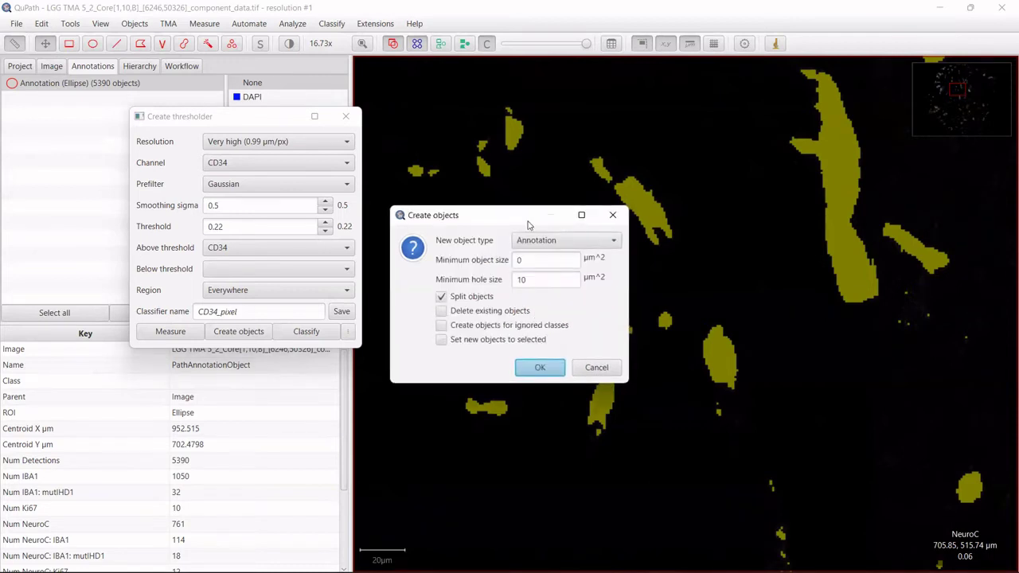
pyautogui.moveTo(523, 218); pyautogui.dragTo(361, 214)
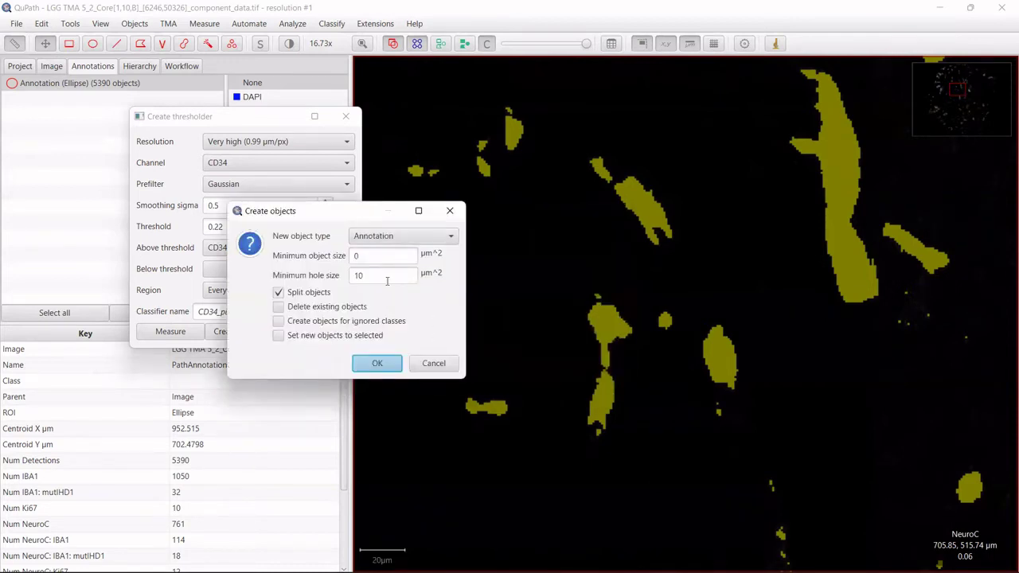
pyautogui.click(279, 293)
pyautogui.click(278, 293)
pyautogui.click(365, 257)
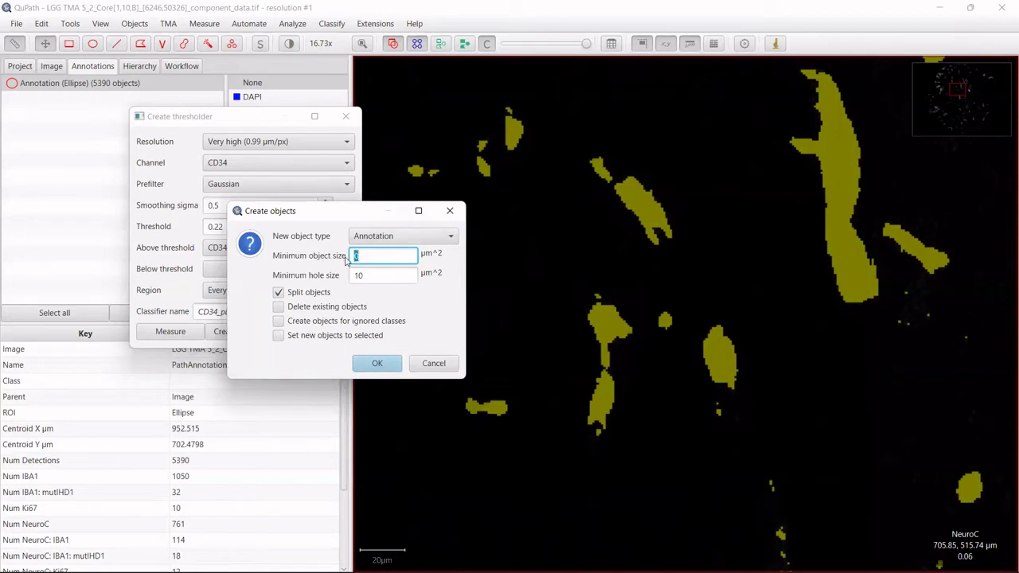
pyautogui.write('5')
pyautogui.press('Tab')
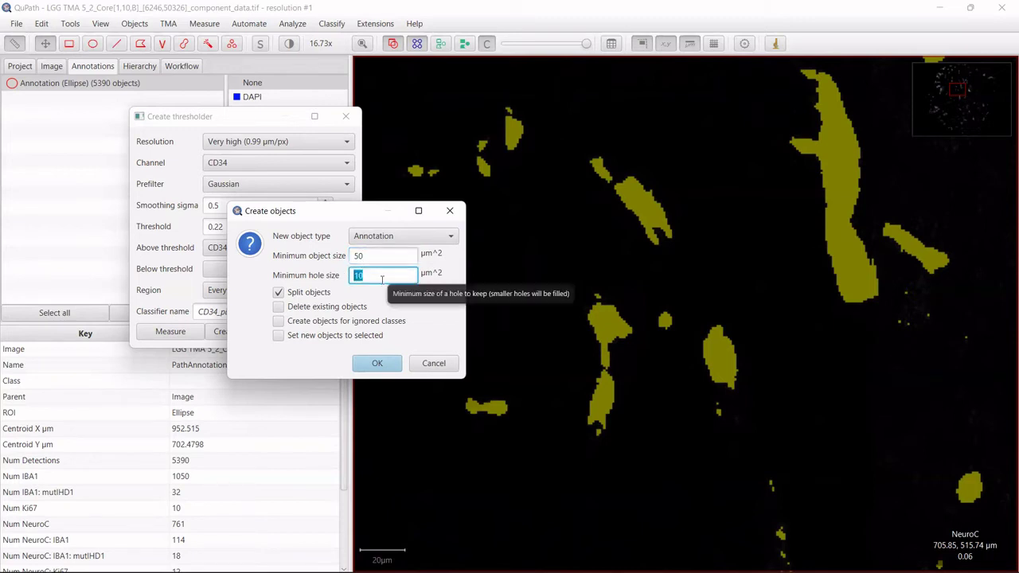
pyautogui.write('0')
pyautogui.click(374, 364)
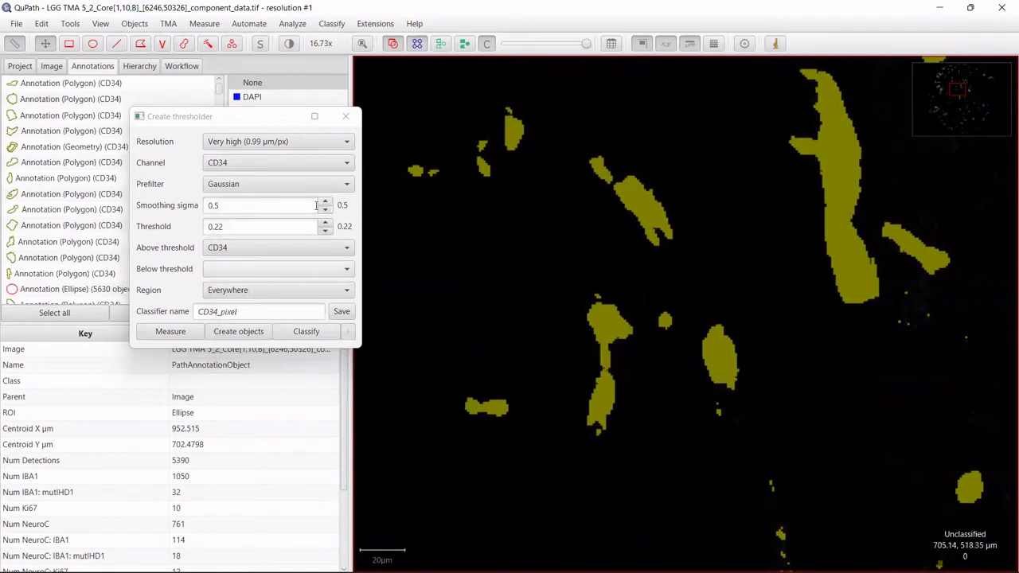
pyautogui.click(345, 117)
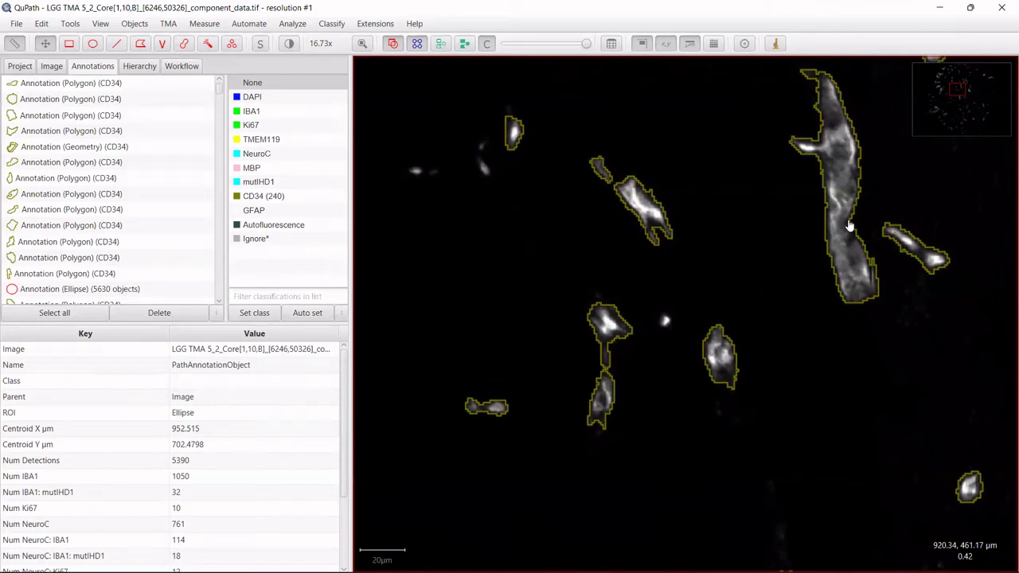
# Examine how the CD34 annotation outlines fit individual vessels and which small bright spots are left out.
pyautogui.scroll(-4, 850, 227)
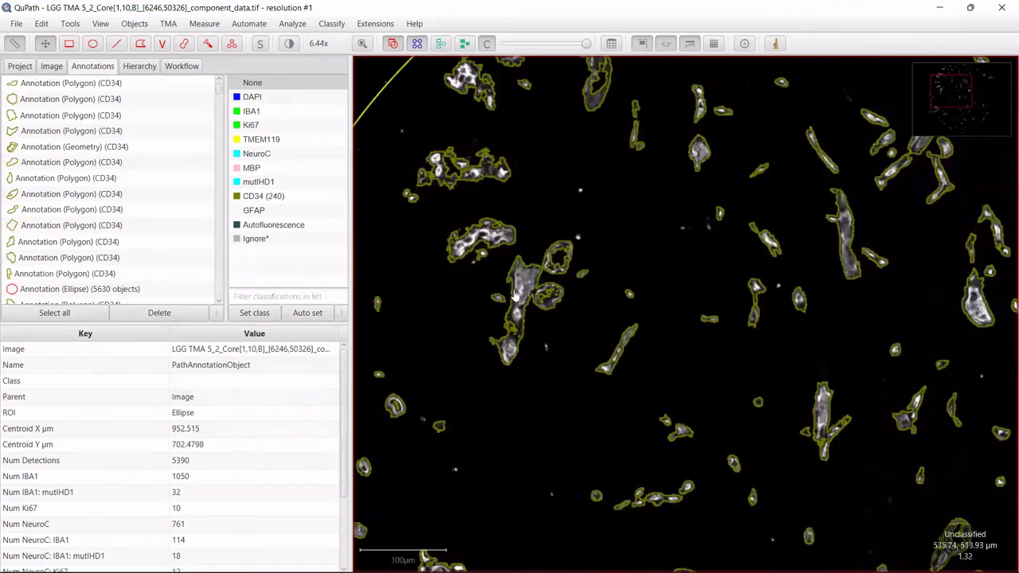
pyautogui.scroll(8, 636, 367)
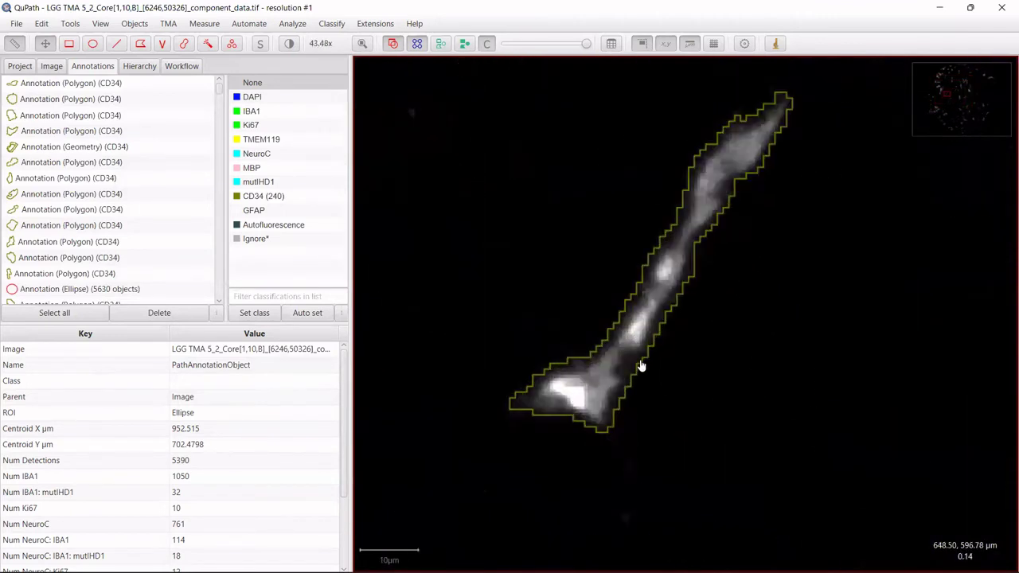
pyautogui.scroll(1, 719, 246)
pyautogui.scroll(-5, 686, 295)
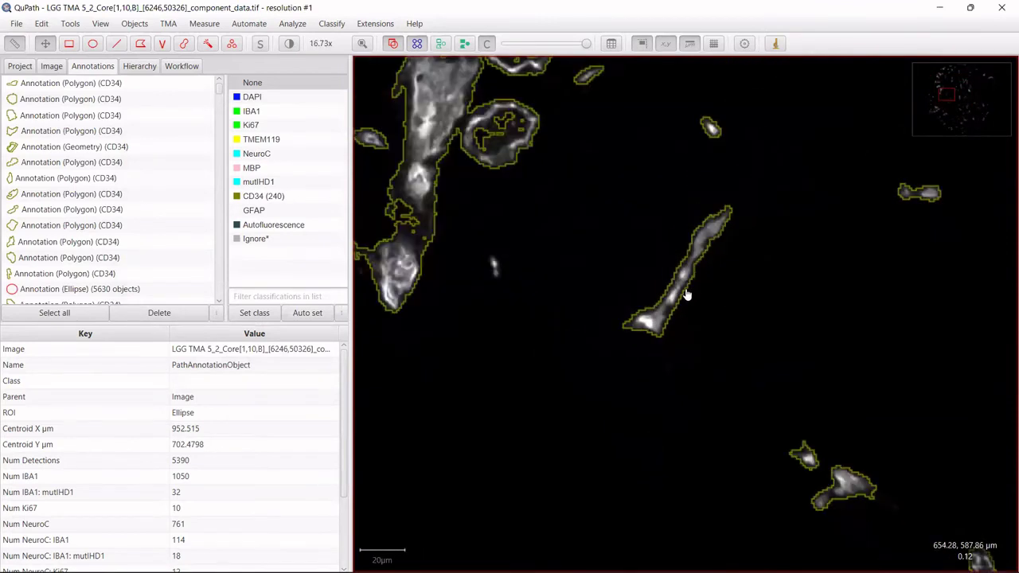
pyautogui.scroll(8, 497, 275)
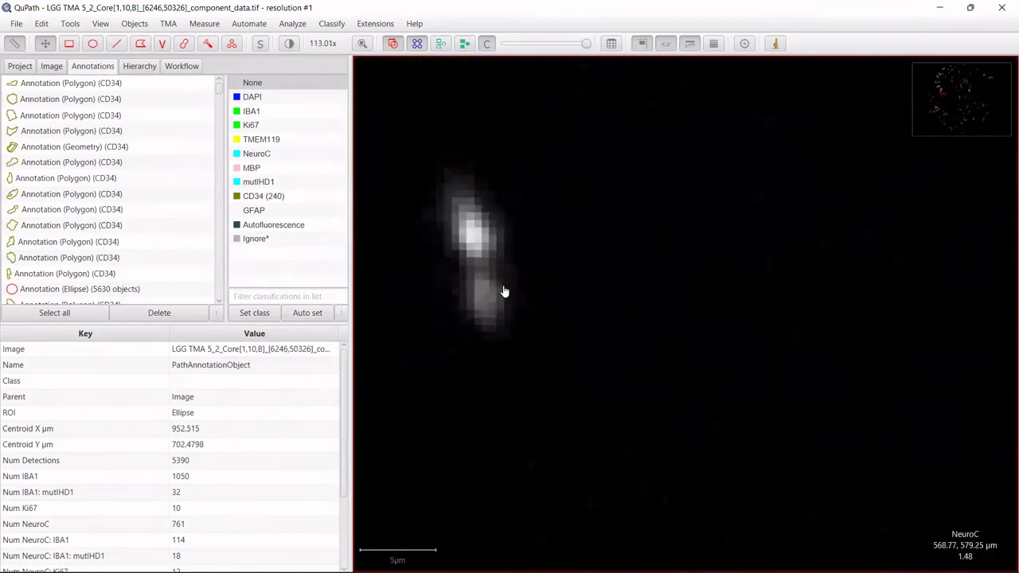
pyautogui.scroll(-5, 496, 318)
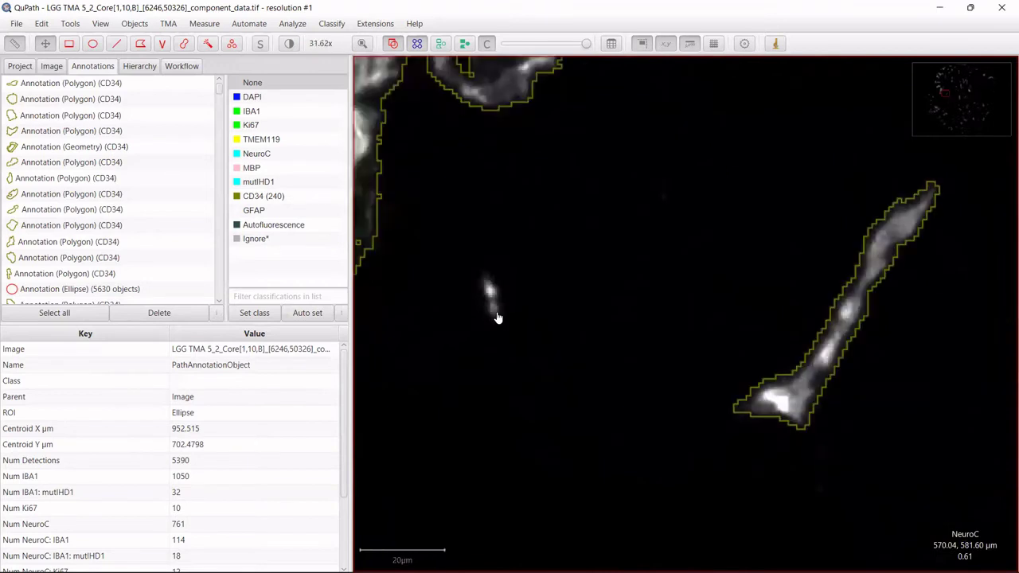
pyautogui.scroll(3, 497, 318)
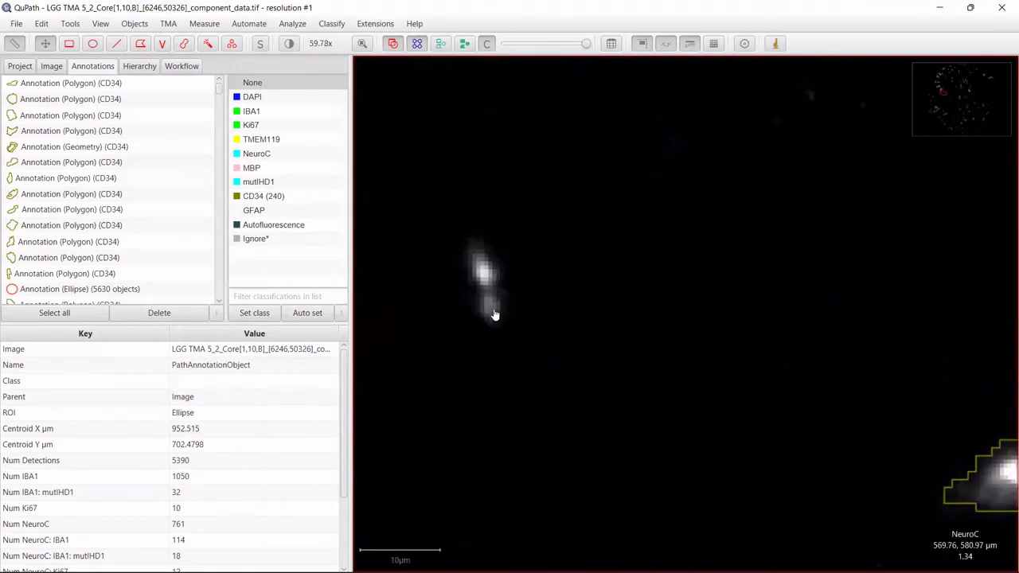
pyautogui.scroll(-5, 493, 312)
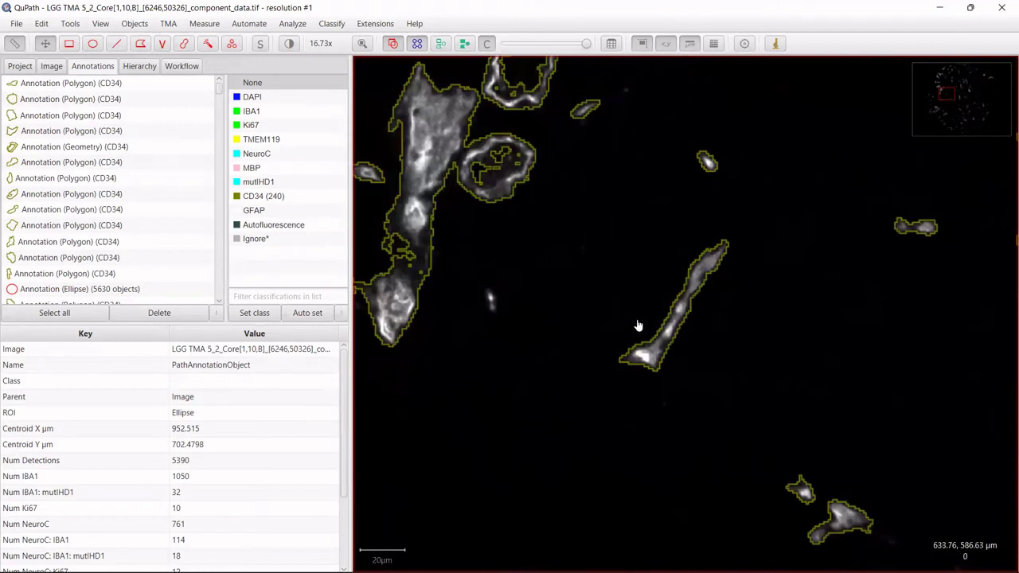
pyautogui.scroll(-3, 819, 335)
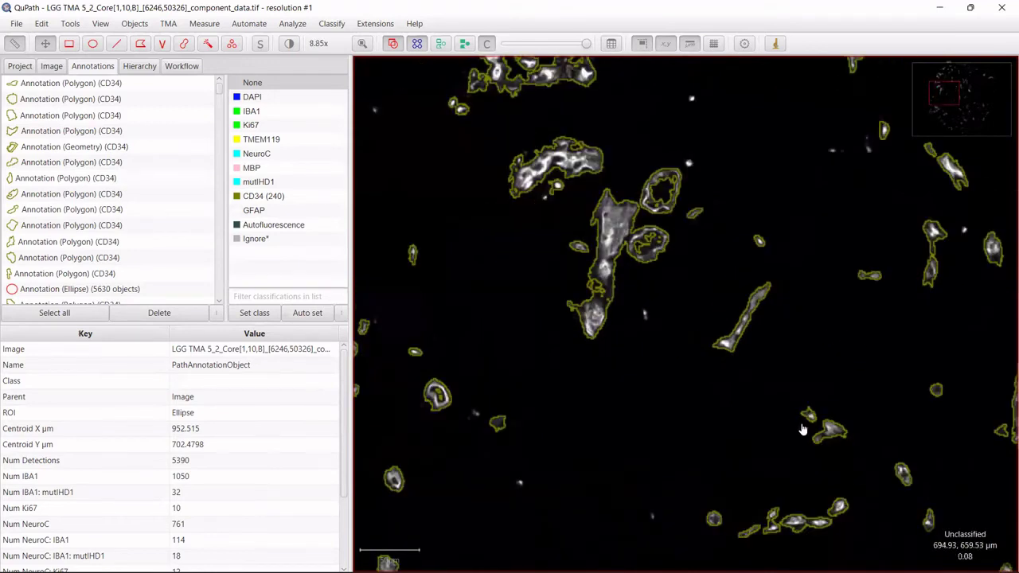
pyautogui.scroll(6, 736, 318)
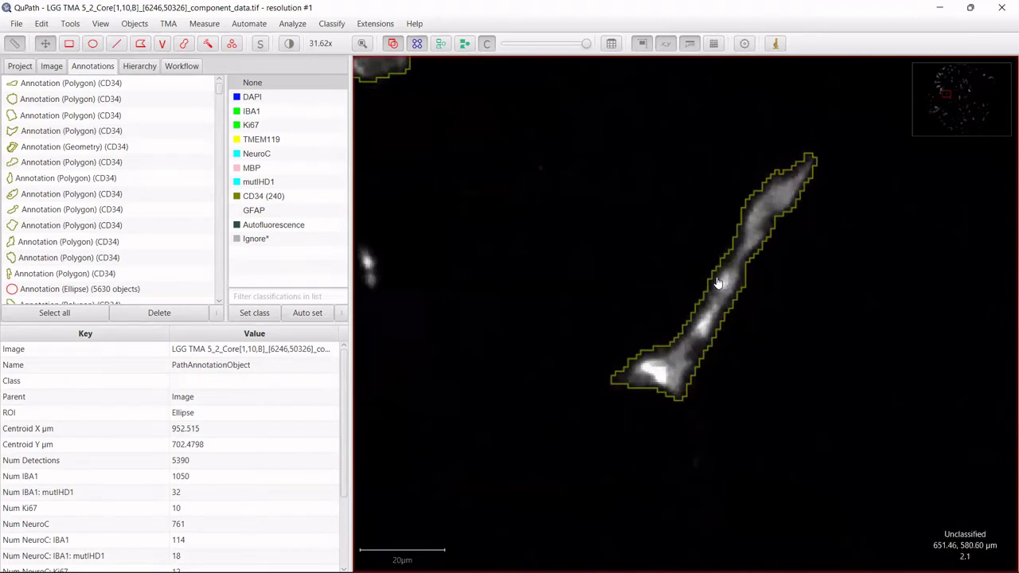
# Select the cell lying on the elongated vessel and show the cell detections around it.
pyautogui.click(716, 280)
pyautogui.scroll(7, 712, 278)
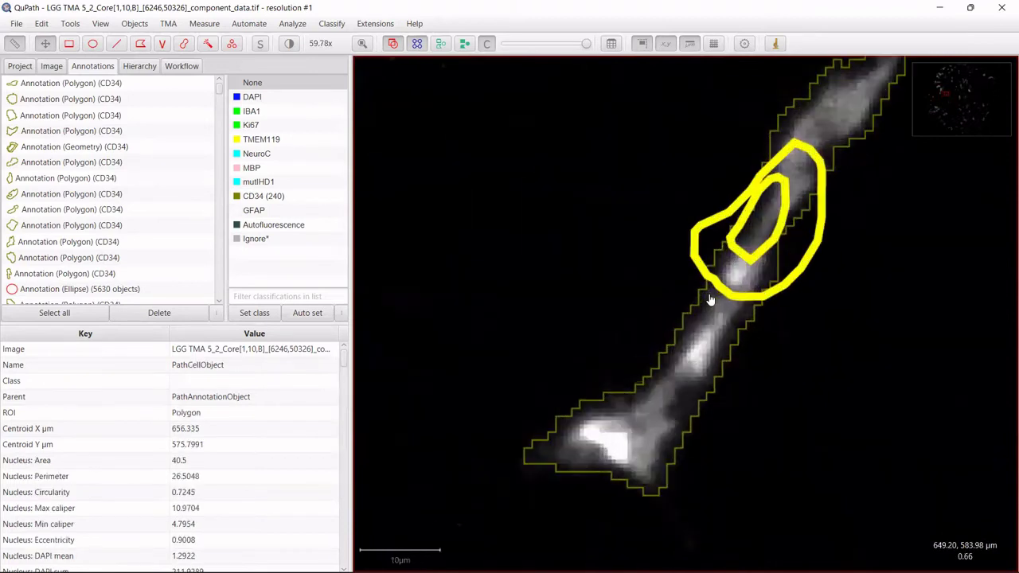
pyautogui.click(441, 44)
pyautogui.click(441, 43)
pyautogui.click(441, 44)
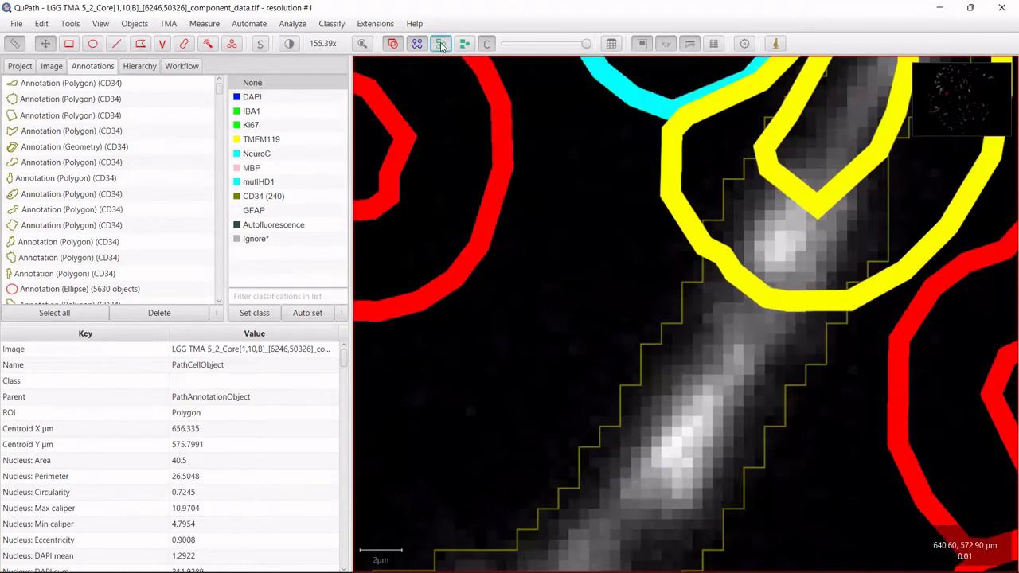
pyautogui.click(441, 44)
pyautogui.click(441, 44)
# Select the elongated vessel's CD34 annotation and review its detection counts, area and perimeter among the surrounding cells.
pyautogui.click(689, 296)
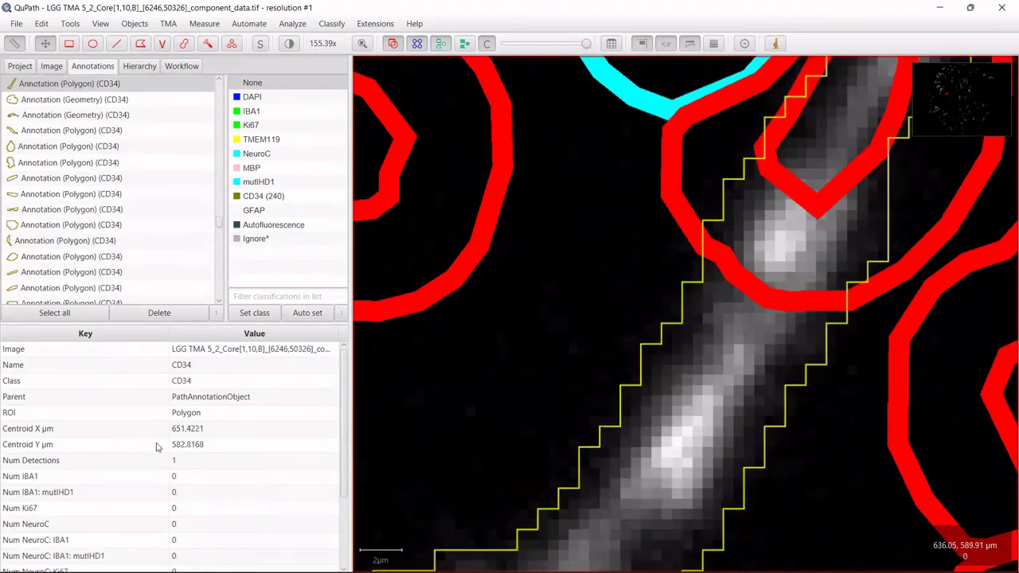
pyautogui.scroll(-3, 200, 450)
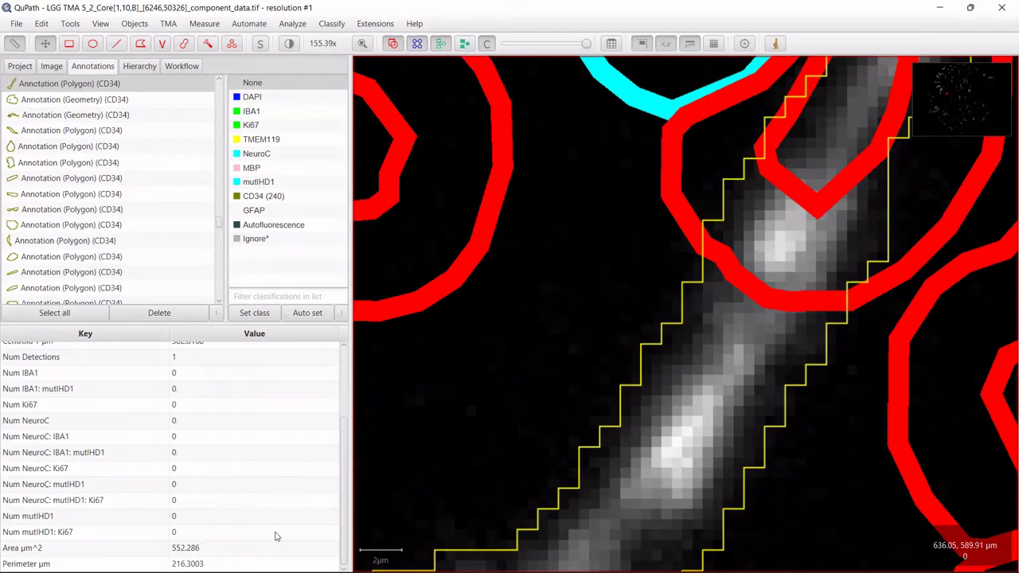
pyautogui.scroll(-5, 583, 407)
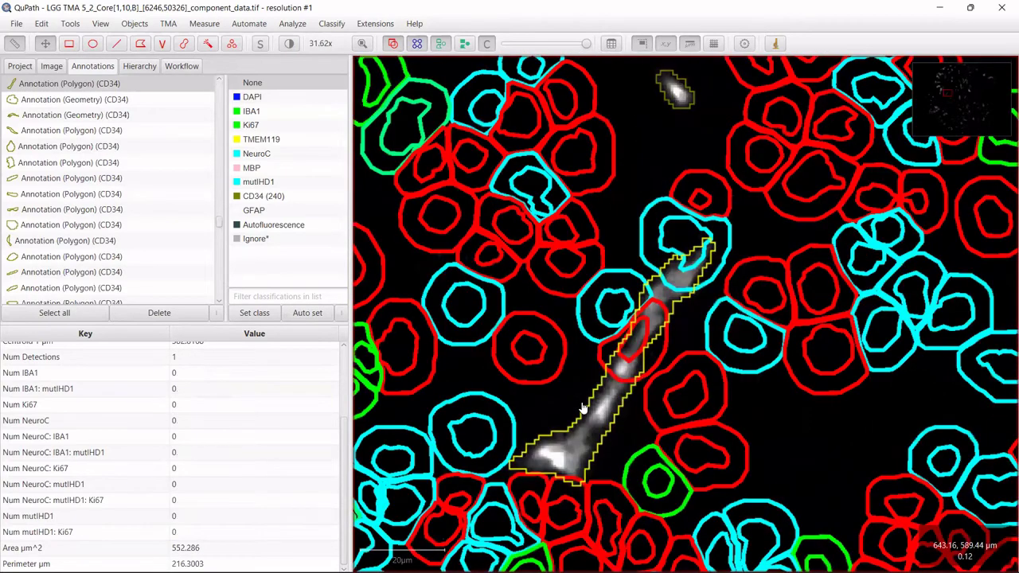
# Hide the cell detections and view the CD34 annotations over a wider area of the core.
pyautogui.scroll(-3, 722, 428)
pyautogui.press('d')
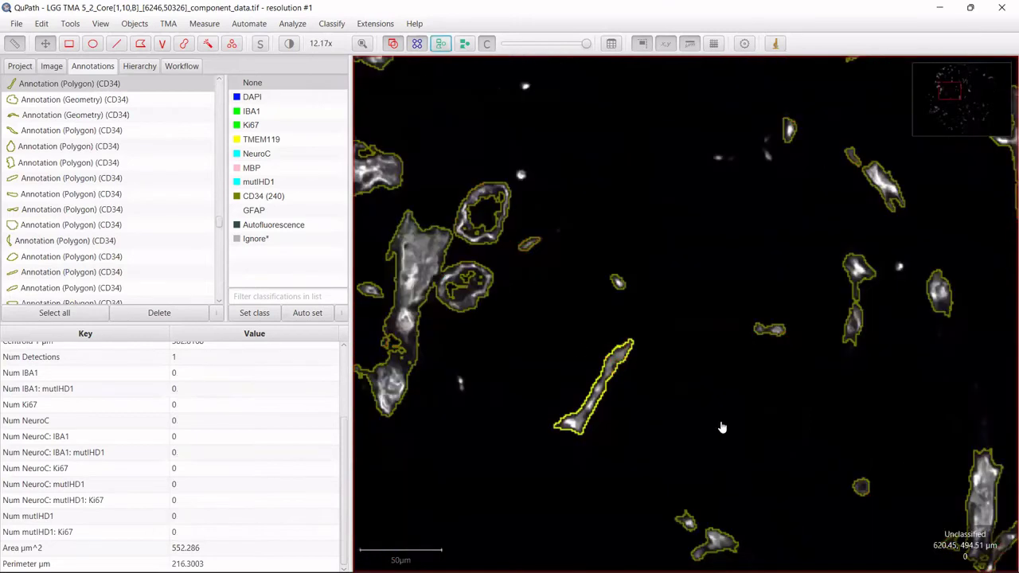
pyautogui.scroll(-3, 722, 428)
pyautogui.scroll(2, 892, 377)
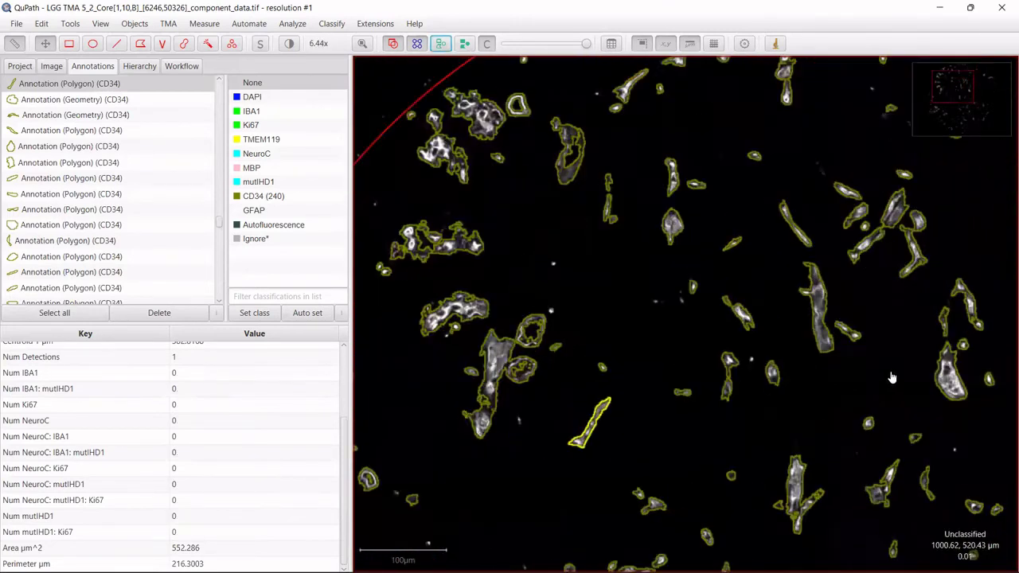
# Review the area measurement of the selected elongated CD34 annotation and view the neighbouring vessel annotations.
pyautogui.scroll(2, 892, 377)
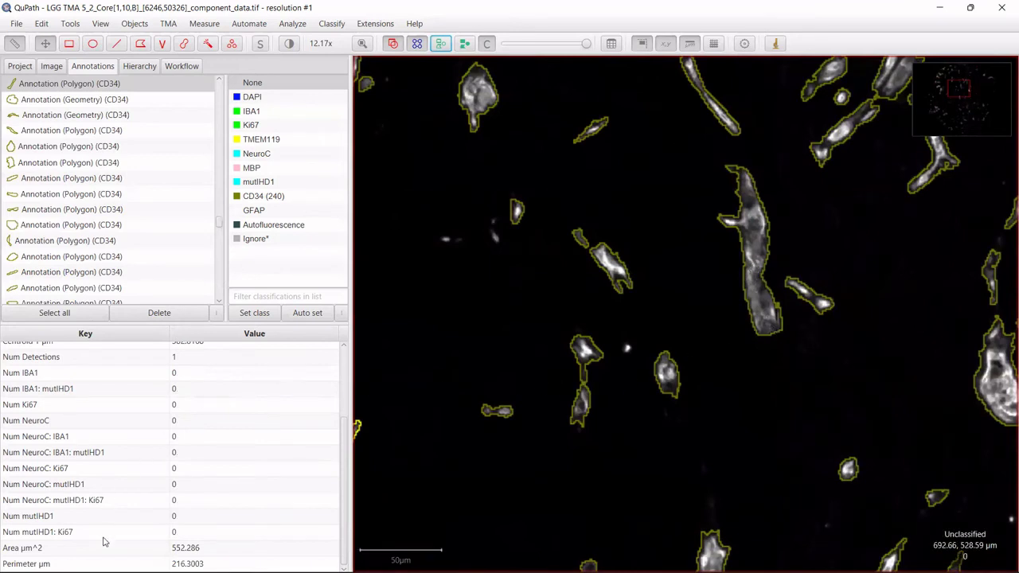
pyautogui.click(170, 549)
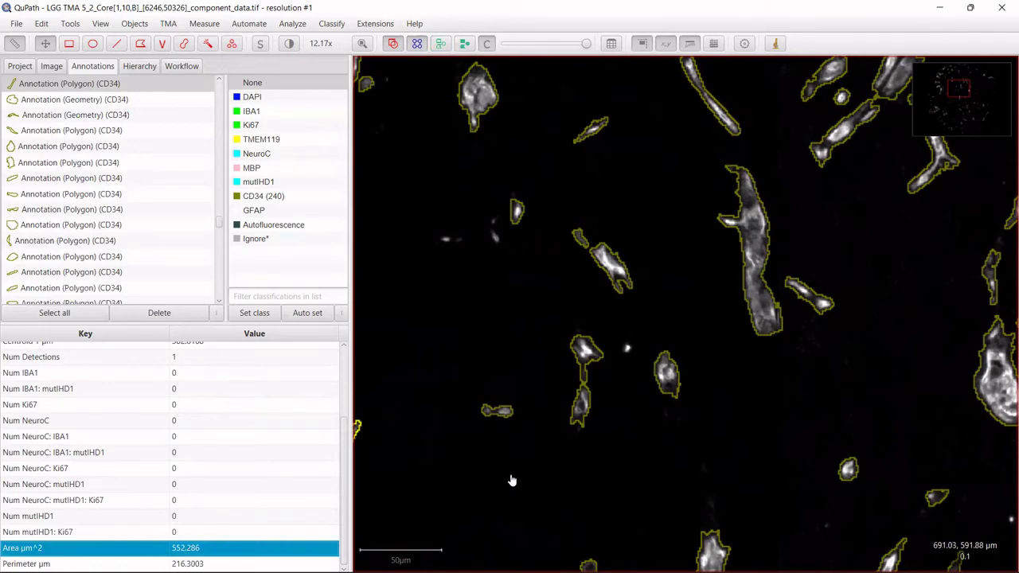
pyautogui.scroll(-3, 702, 500)
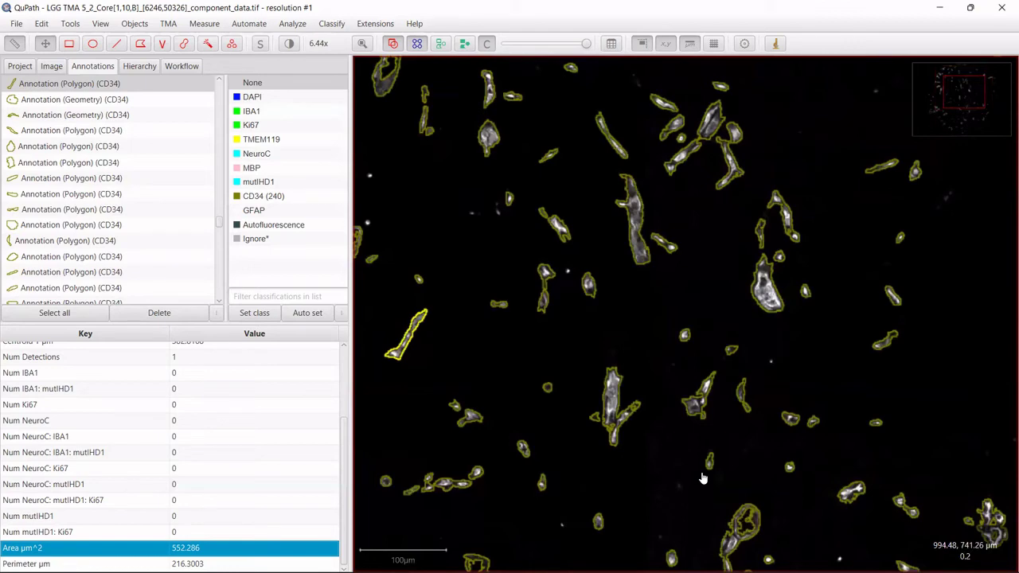
# Show the cell detections again and run Resolve hierarchy to assign the cells to the CD34 annotations that contain them.
pyautogui.click(442, 45)
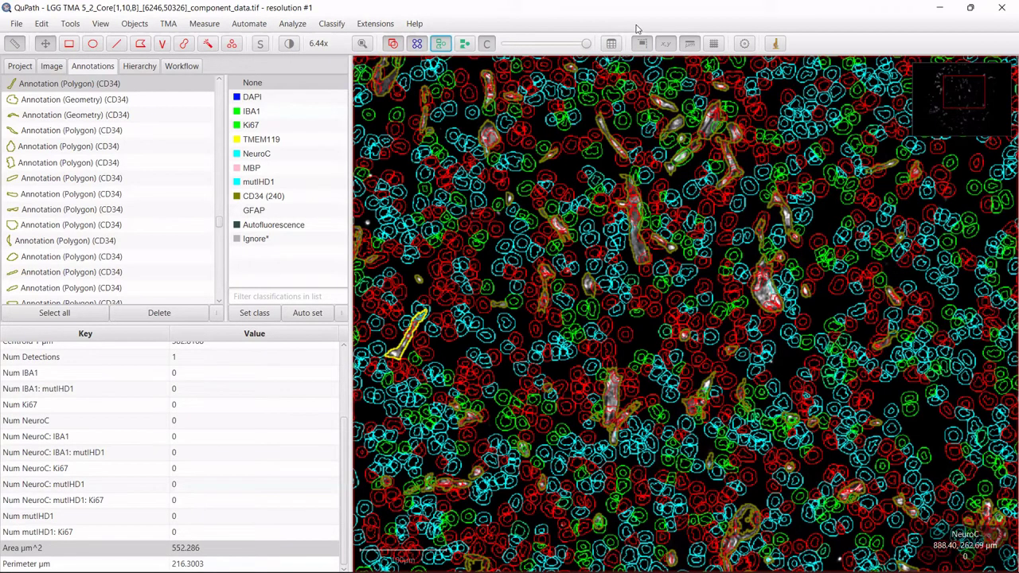
pyautogui.hotkey('ctrl', 'l')
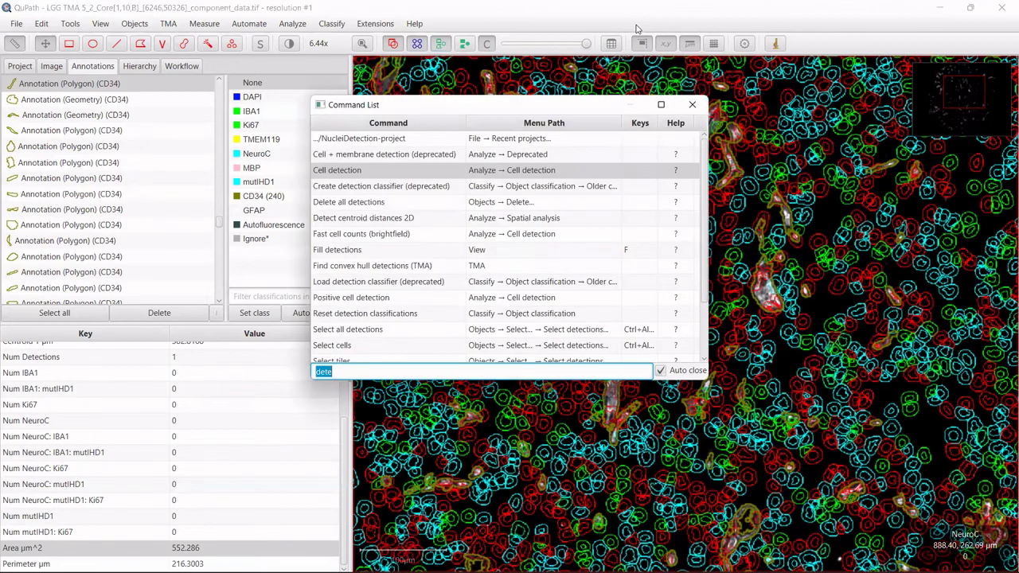
pyautogui.write('resolv')
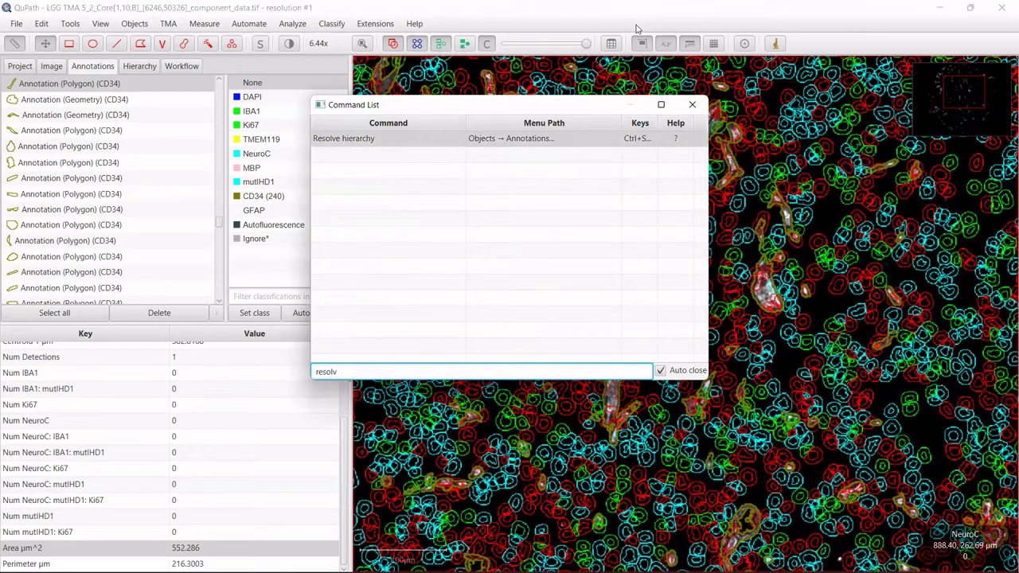
pyautogui.press('Return')
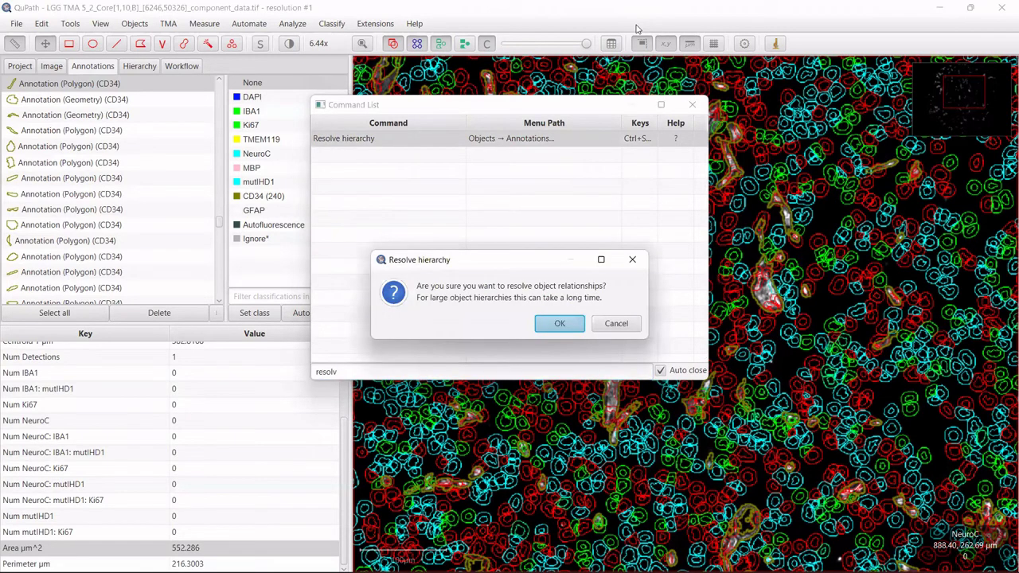
pyautogui.click(561, 324)
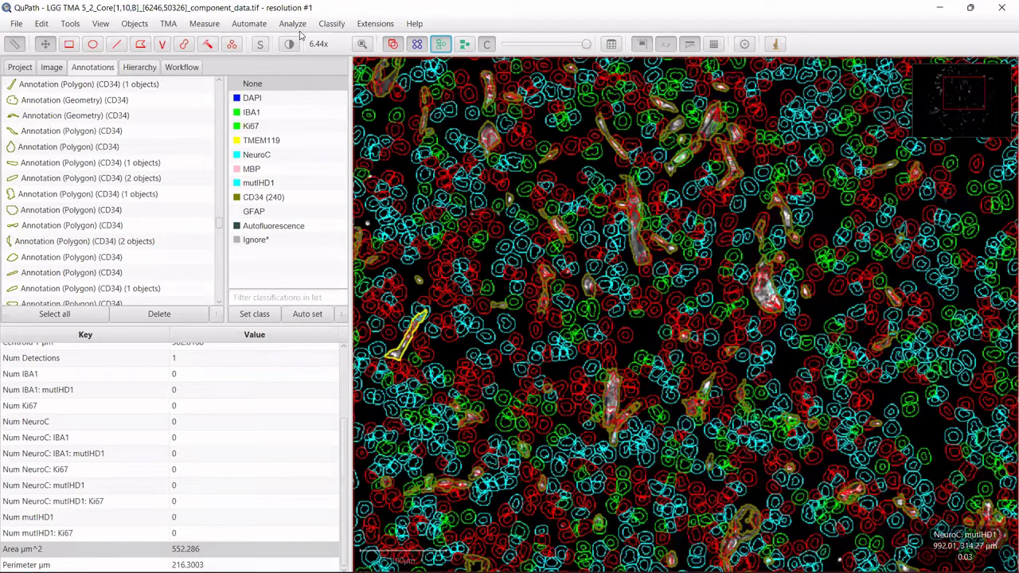
# Expand the elongated vessel's CD34 annotation in the object hierarchy and select the cell nested inside it.
pyautogui.click(202, 25)
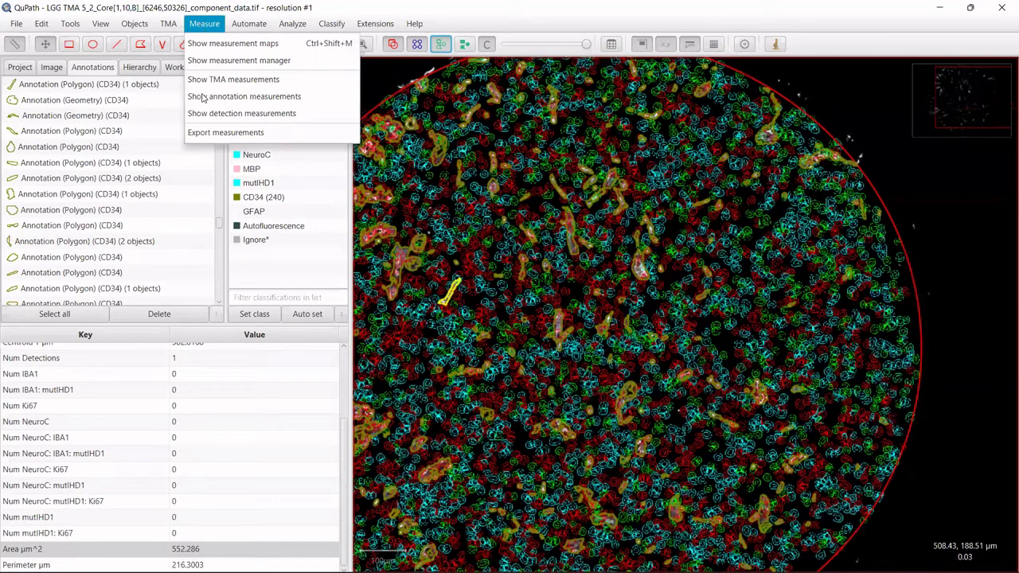
pyautogui.click(100, 76)
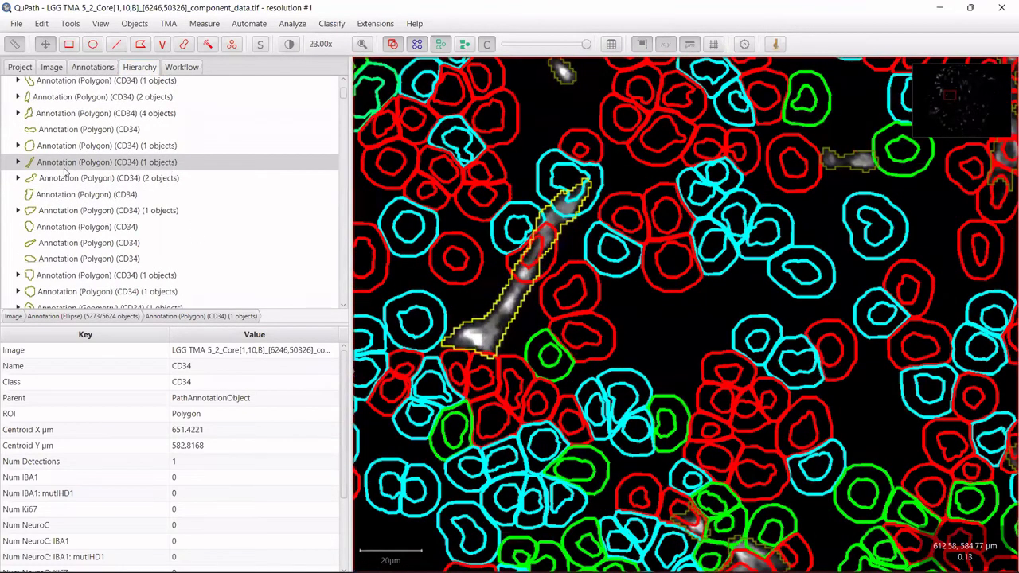
pyautogui.click(70, 162)
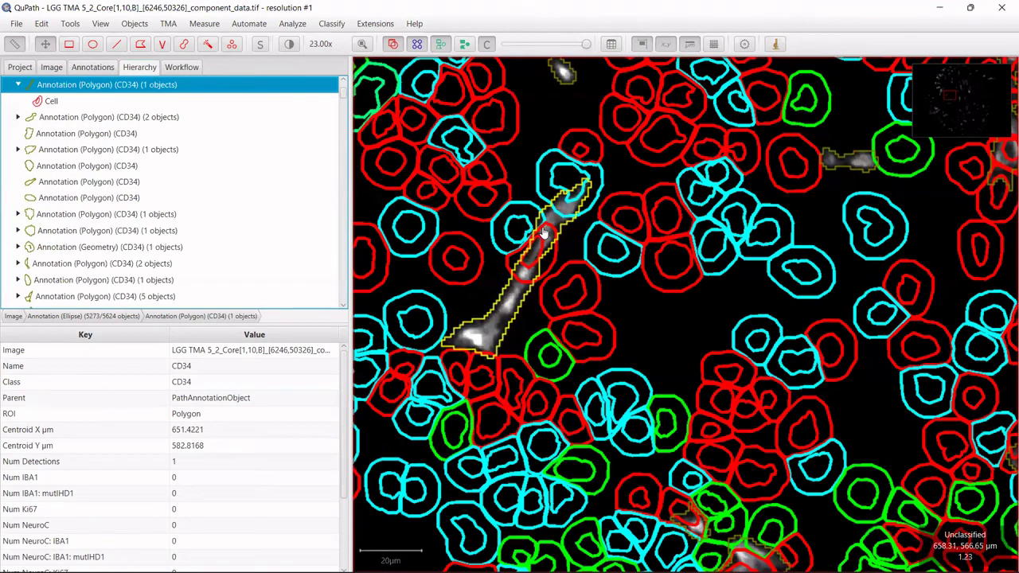
pyautogui.click(535, 258)
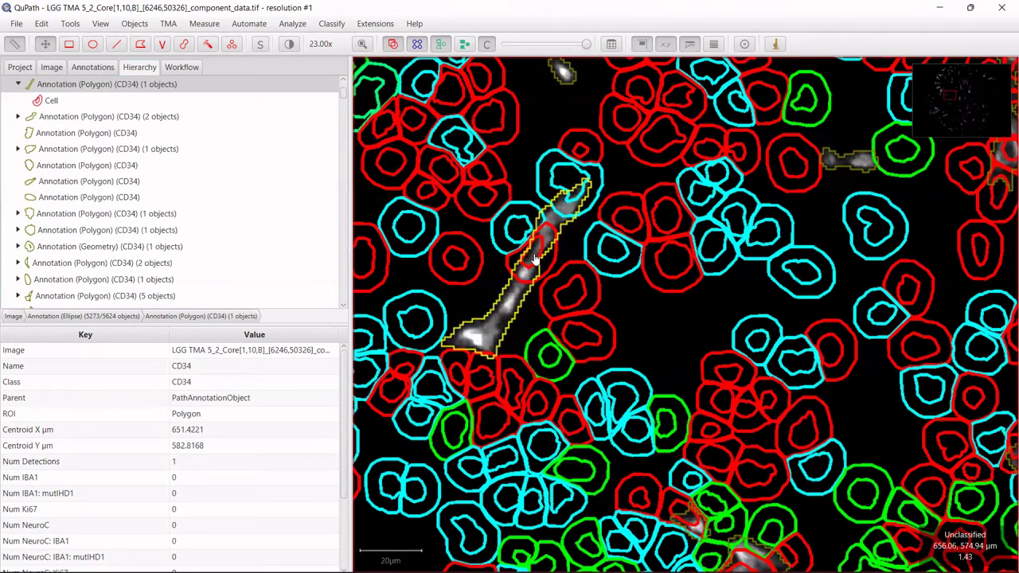
pyautogui.doubleClick(527, 267)
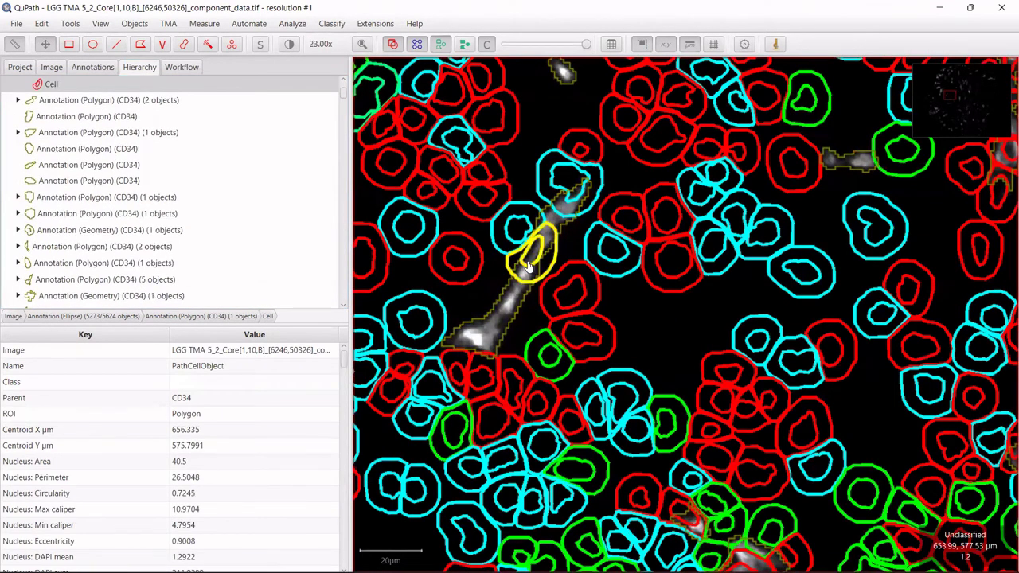
pyautogui.scroll(1, 527, 267)
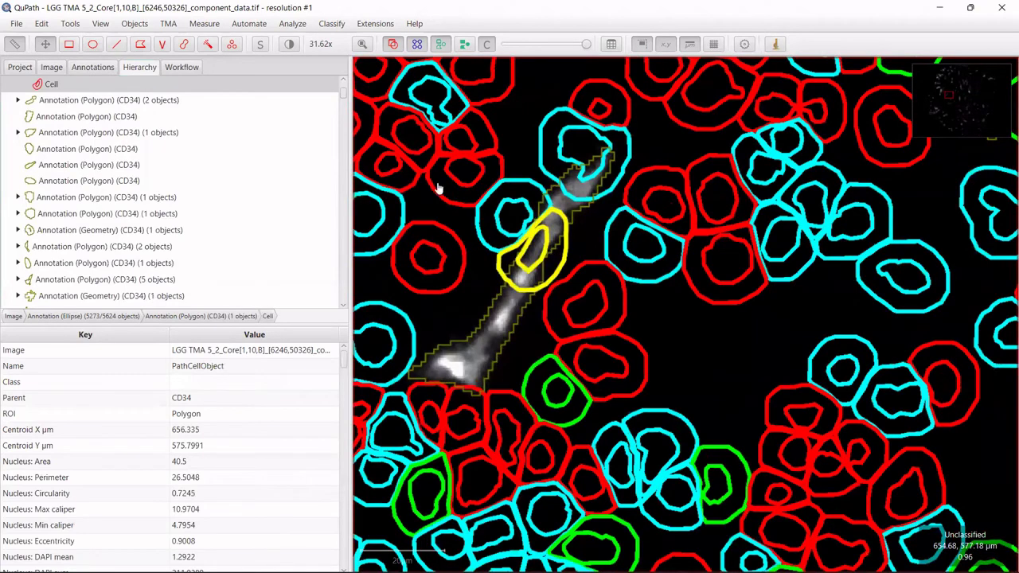
pyautogui.scroll(1, 506, 218)
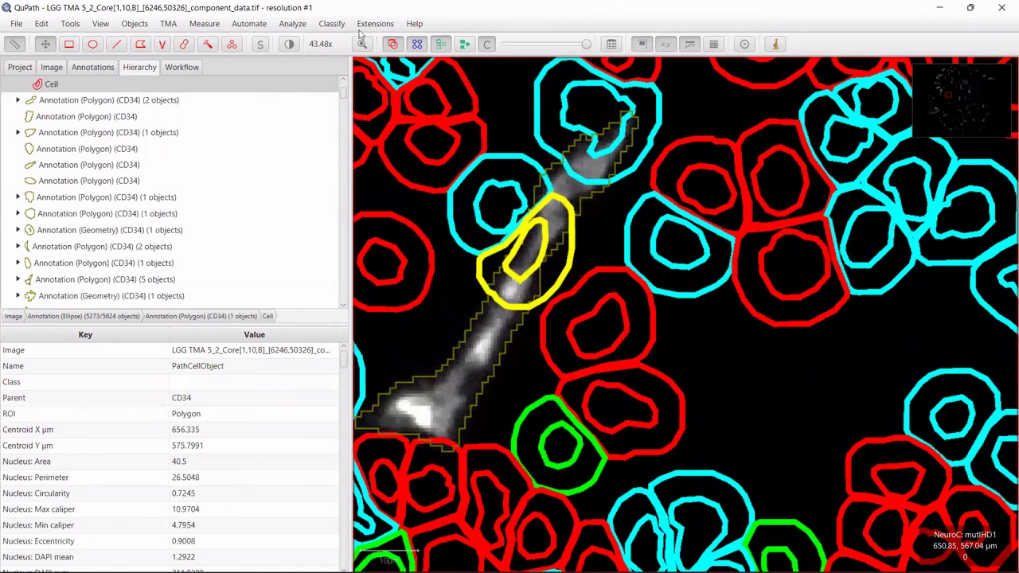
# Open the annotation measurements in a widened results table and compare CD34 rows with the row of the ellipse annotation.
pyautogui.click(362, 42)
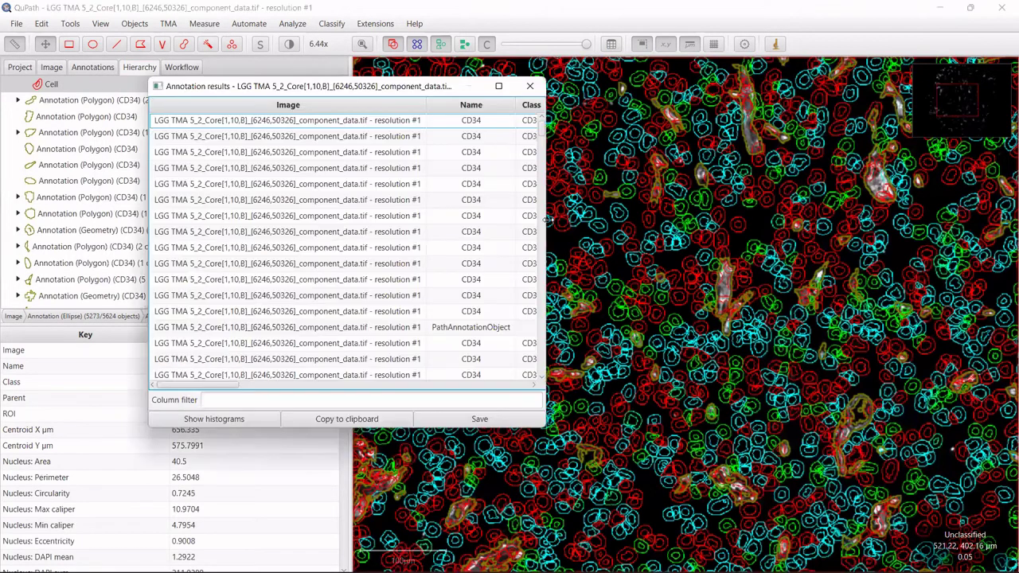
pyautogui.moveTo(548, 220); pyautogui.dragTo(896, 220)
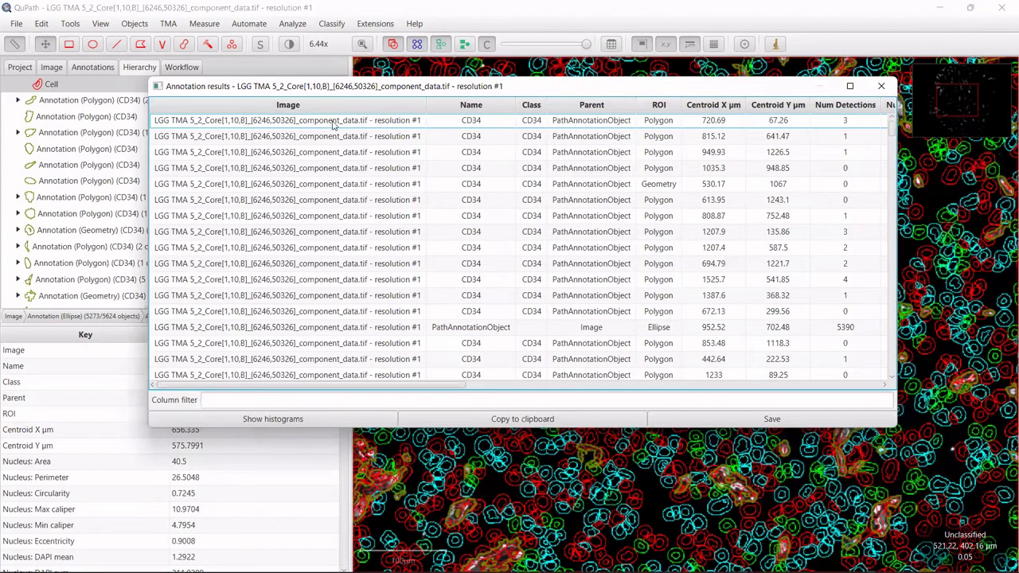
pyautogui.click(334, 125)
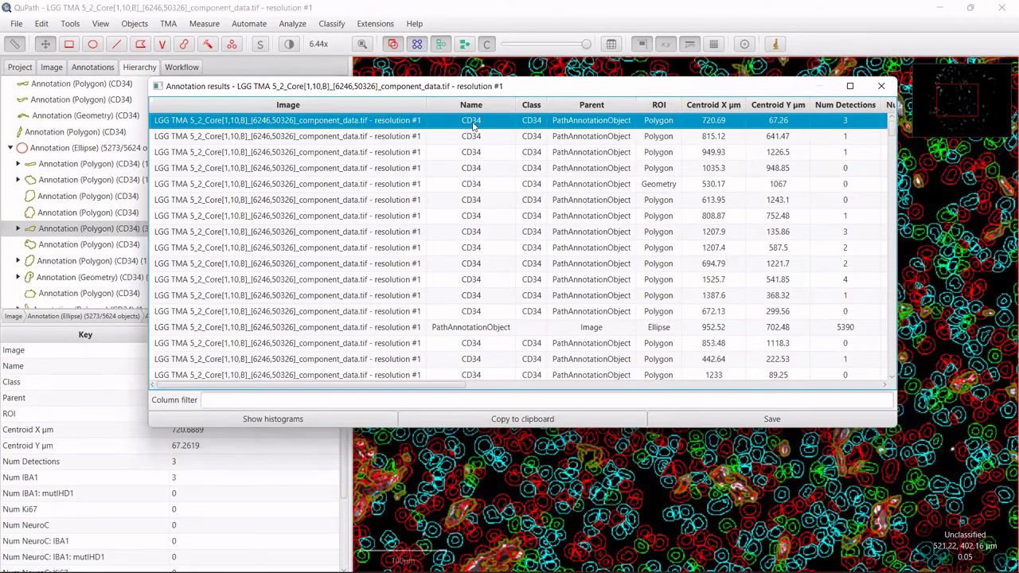
pyautogui.click(455, 333)
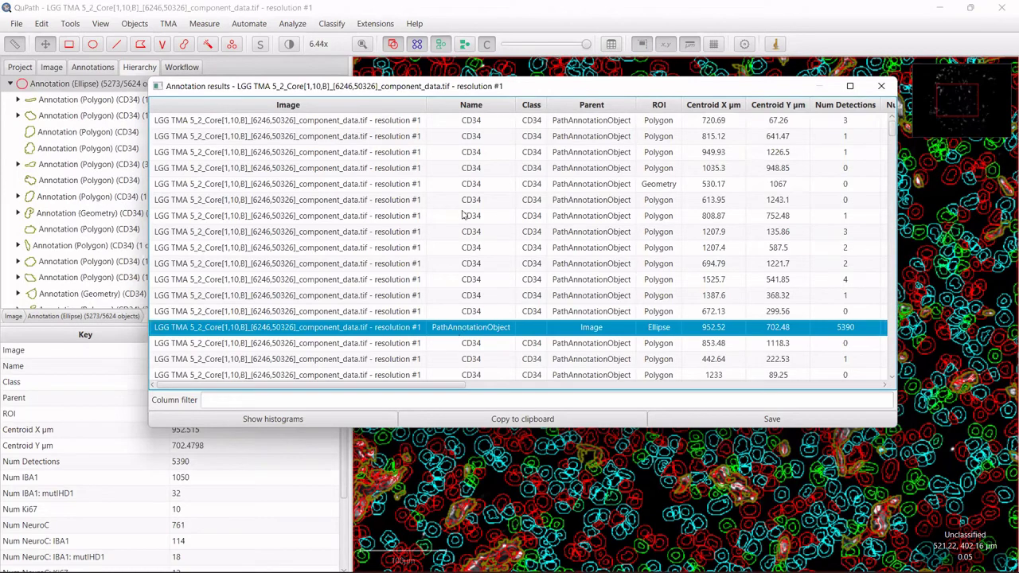
pyautogui.click(470, 130)
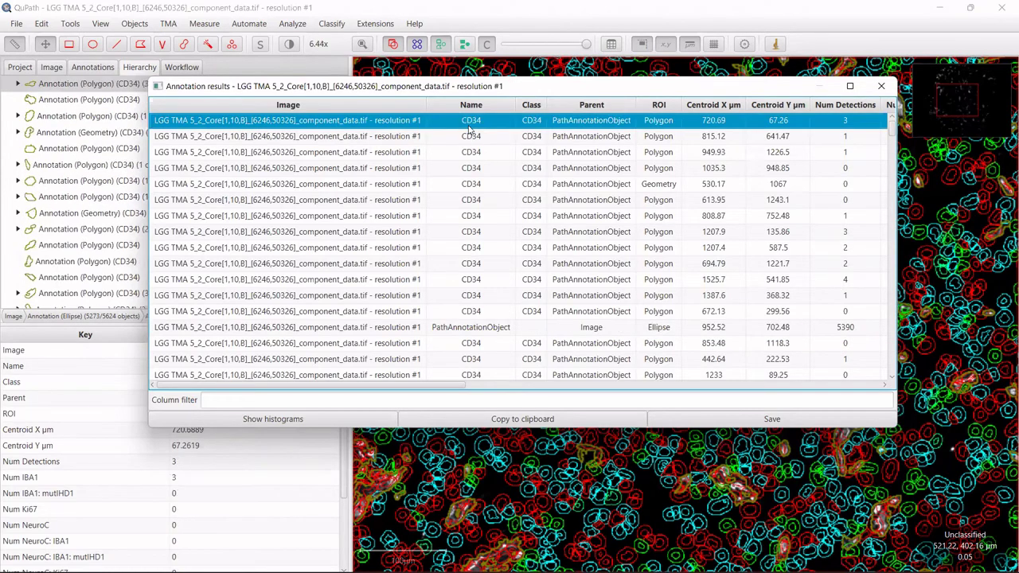
pyautogui.click(473, 329)
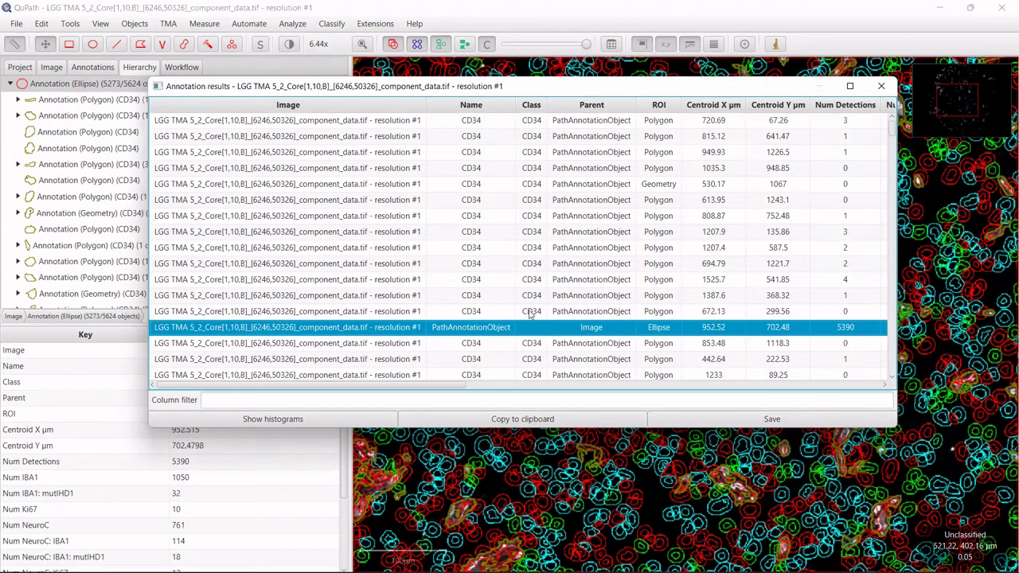
pyautogui.click(466, 285)
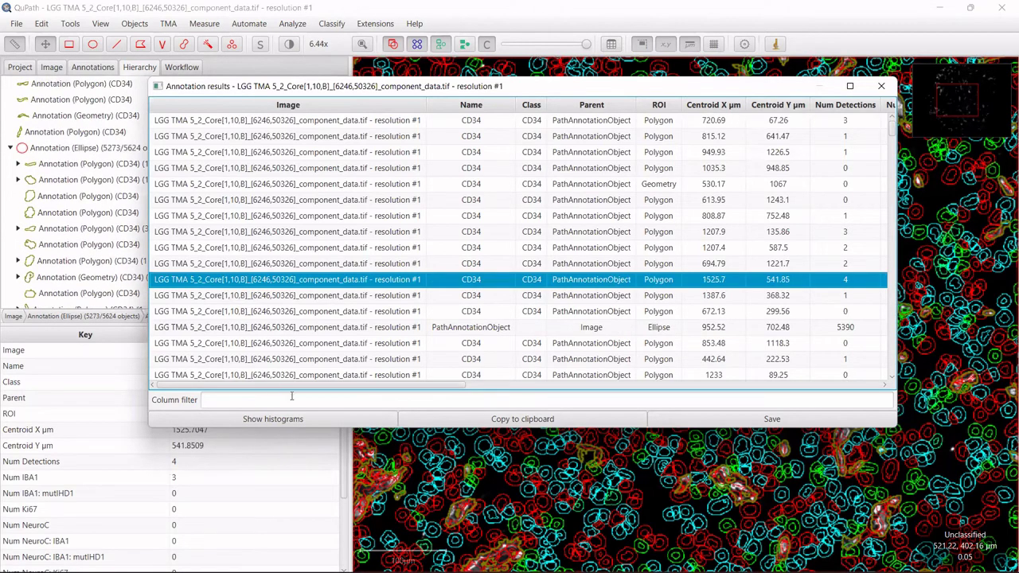
# Review the detection counts of the CD34 annotation with four detections, locate it in the image and move the results table off it.
pyautogui.moveTo(328, 386); pyautogui.dragTo(367, 387)
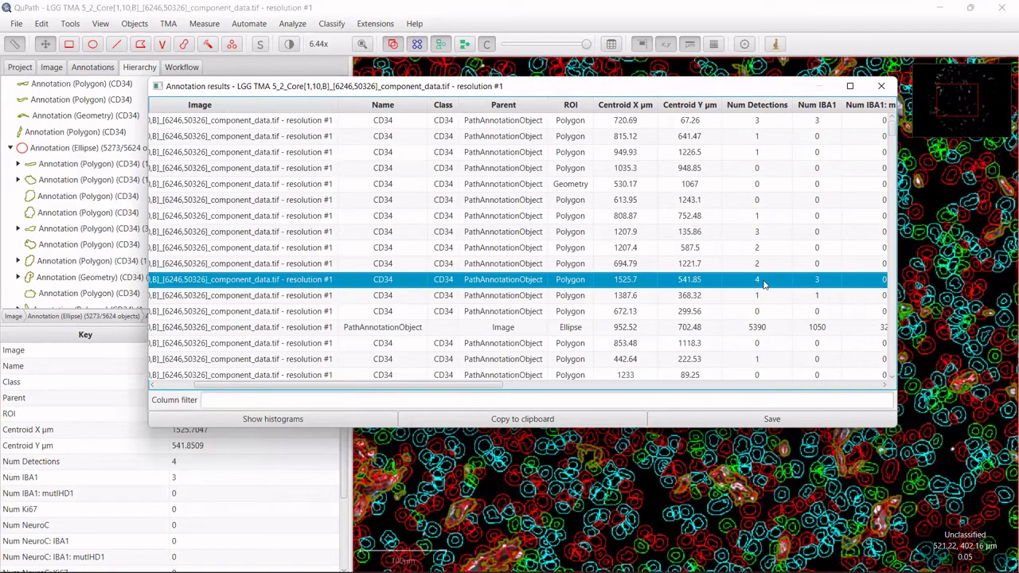
pyautogui.click(288, 284)
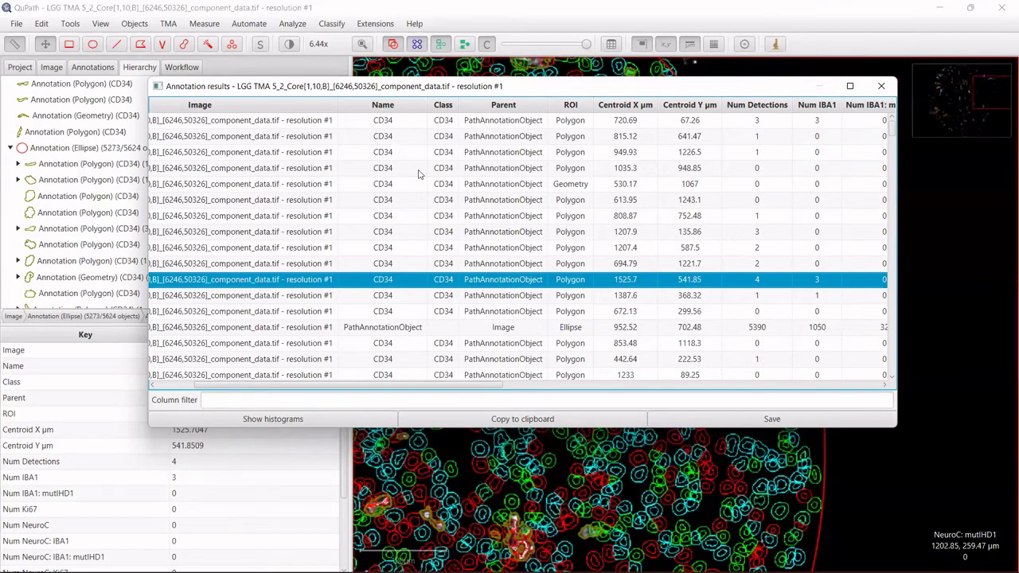
pyautogui.moveTo(487, 90); pyautogui.dragTo(514, 446)
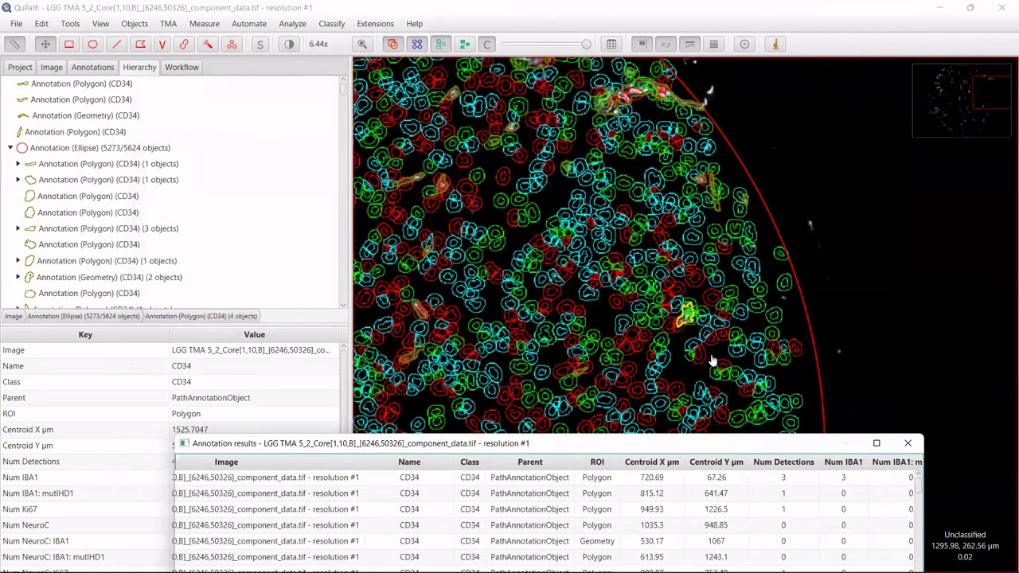
pyautogui.scroll(10, 748, 174)
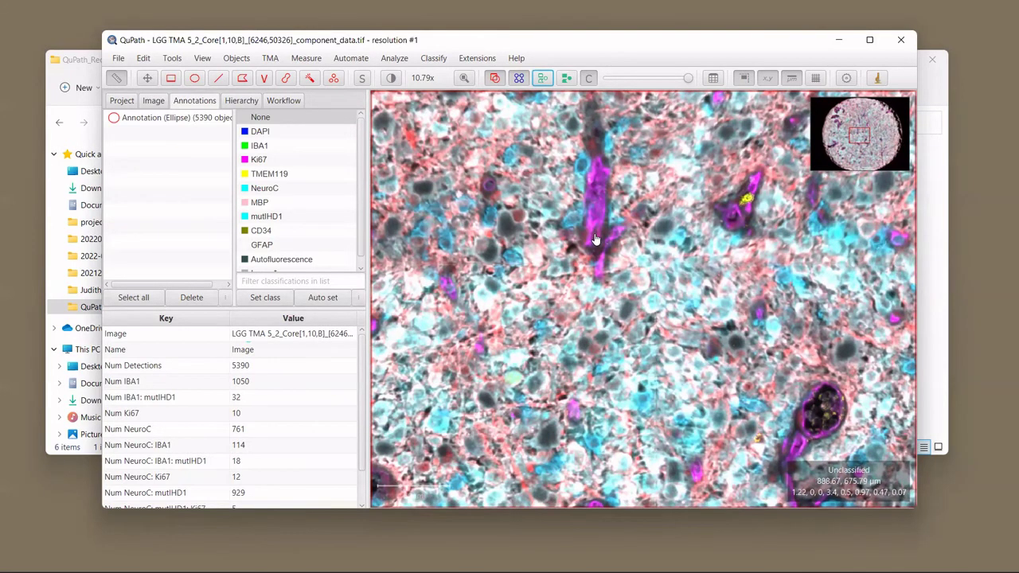
# Open the pixel classifier training dialog on the multichannel image and list the classification and feature overlays it can display.
pyautogui.click(436, 57)
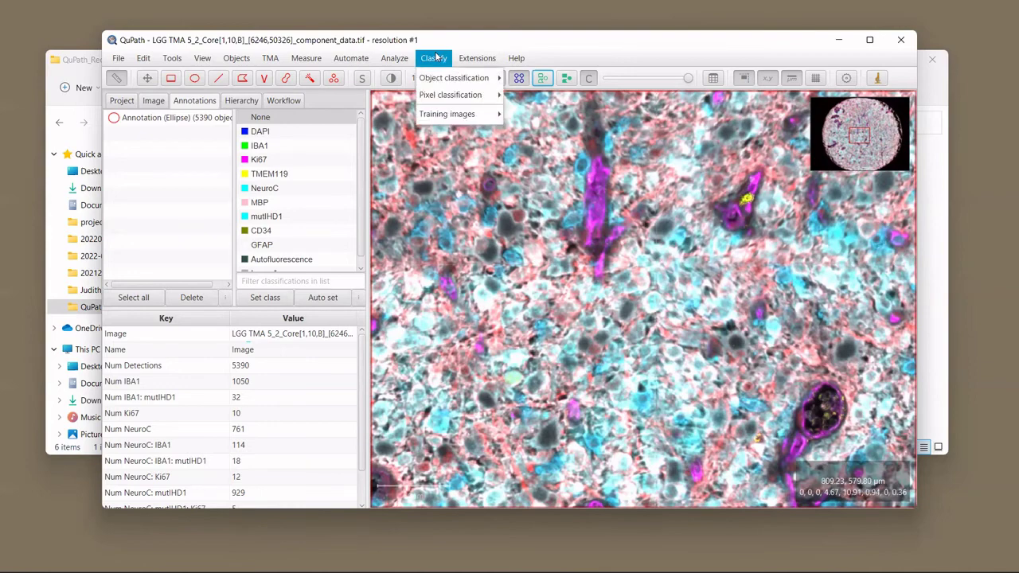
pyautogui.moveTo(446, 92)
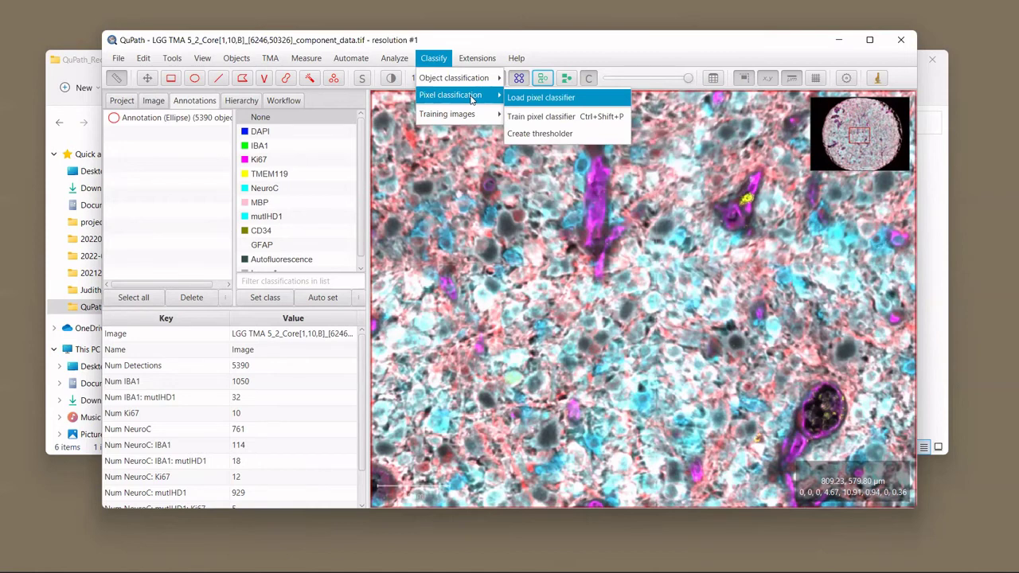
pyautogui.click(540, 119)
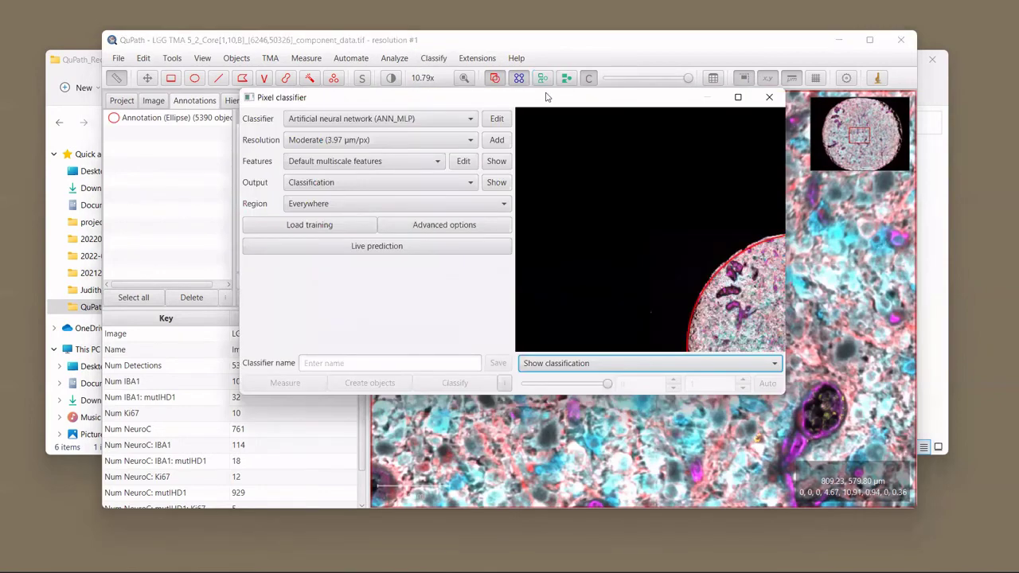
pyautogui.moveTo(546, 96); pyautogui.dragTo(497, 133)
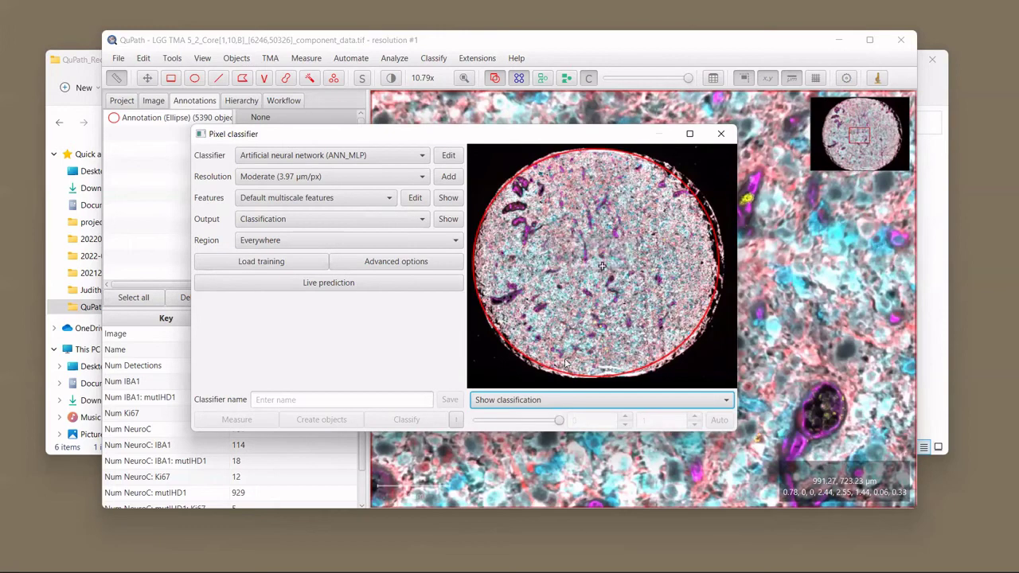
pyautogui.click(579, 407)
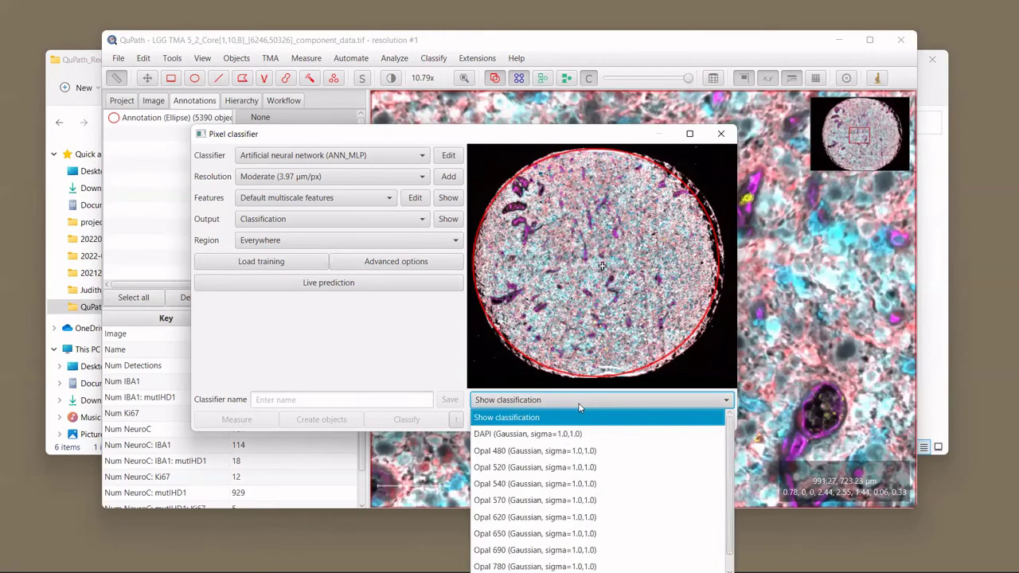
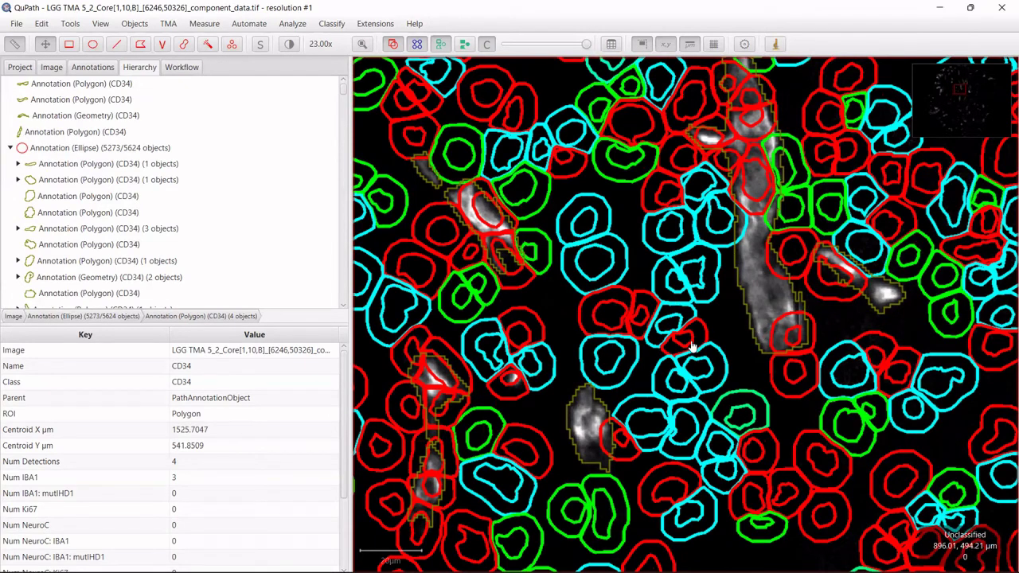
# Select the long CD34 vessel annotation and run Distance to annotations 2D, splitting multi-part classifications.
pyautogui.scroll(1, 701, 347)
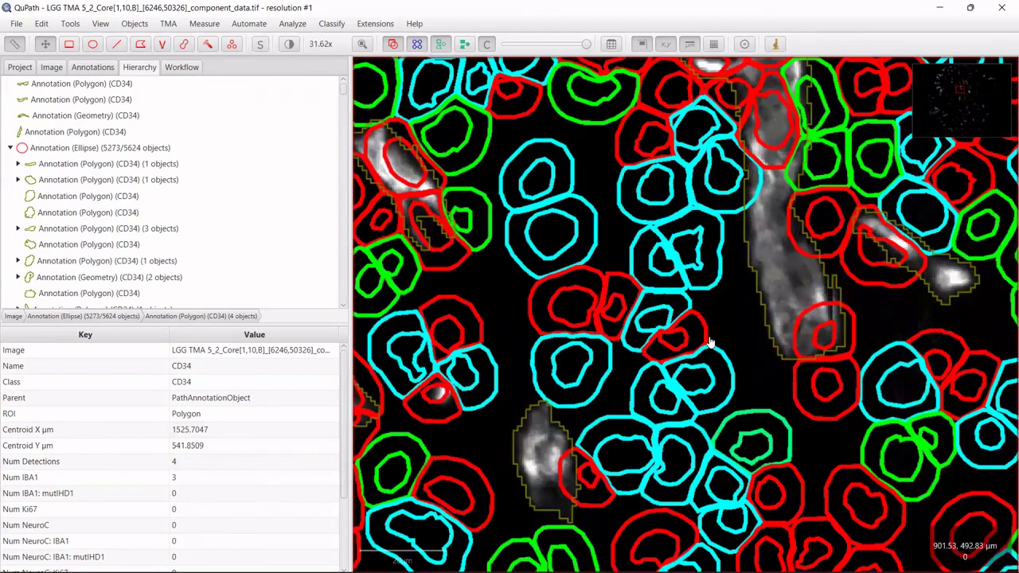
pyautogui.click(812, 275)
pyautogui.scroll(2, 812, 279)
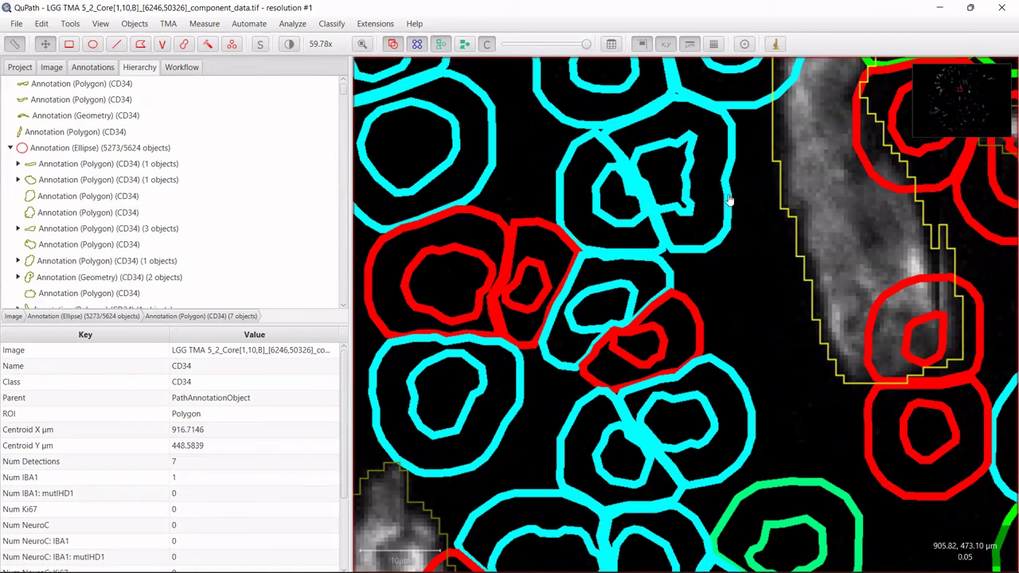
pyautogui.click(292, 24)
pyautogui.moveTo(316, 113)
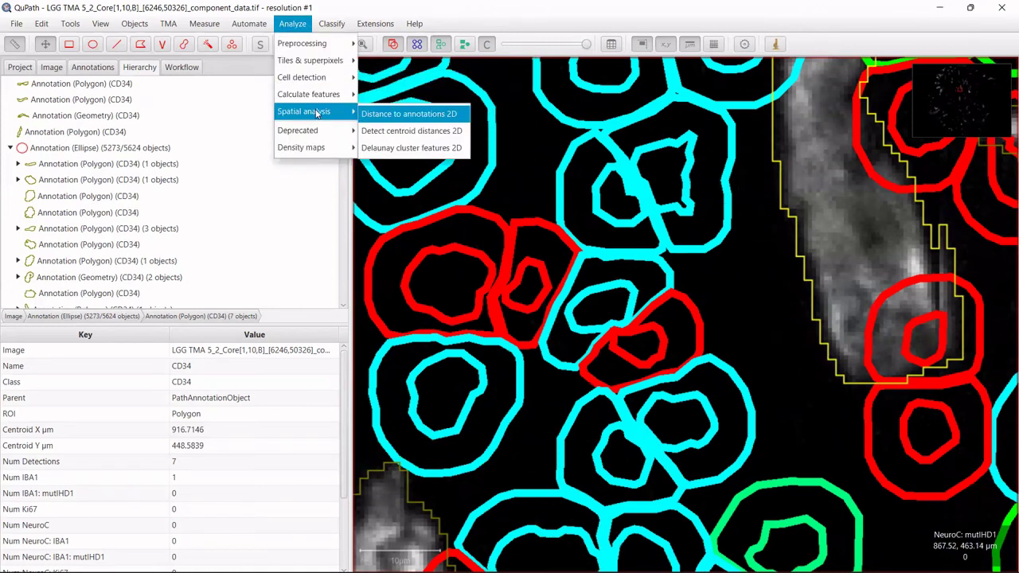
pyautogui.click(375, 120)
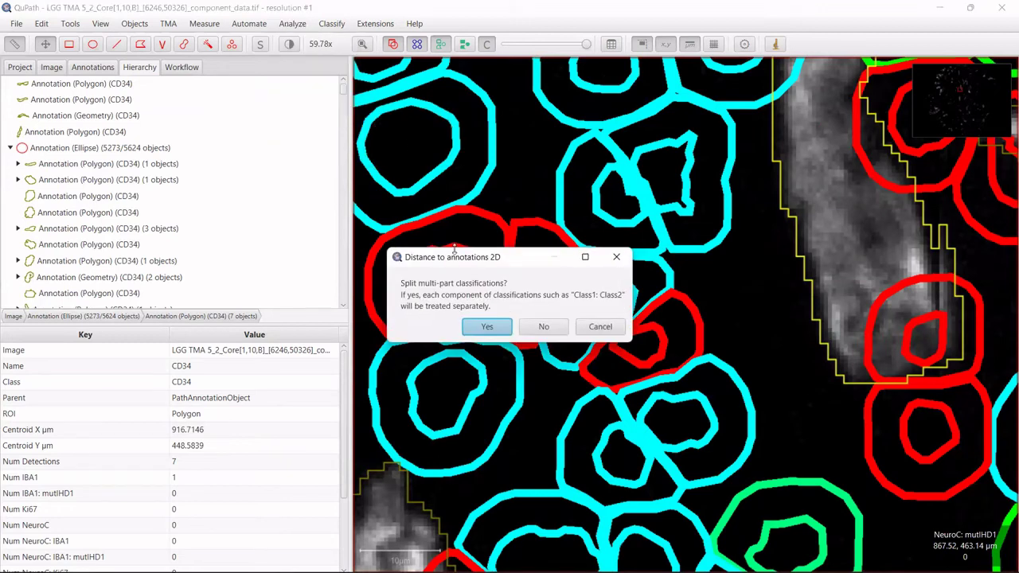
pyautogui.click(488, 327)
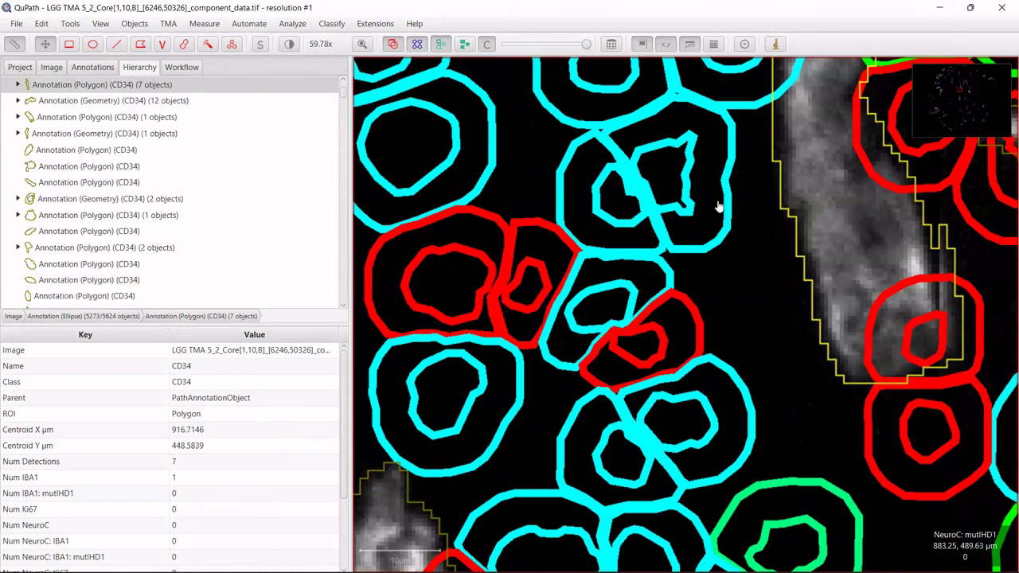
# Enlarge the measurement list and compare the distance to CD34 annotations for a NeuroC cell and a nearby unclassified cell.
pyautogui.click(683, 209)
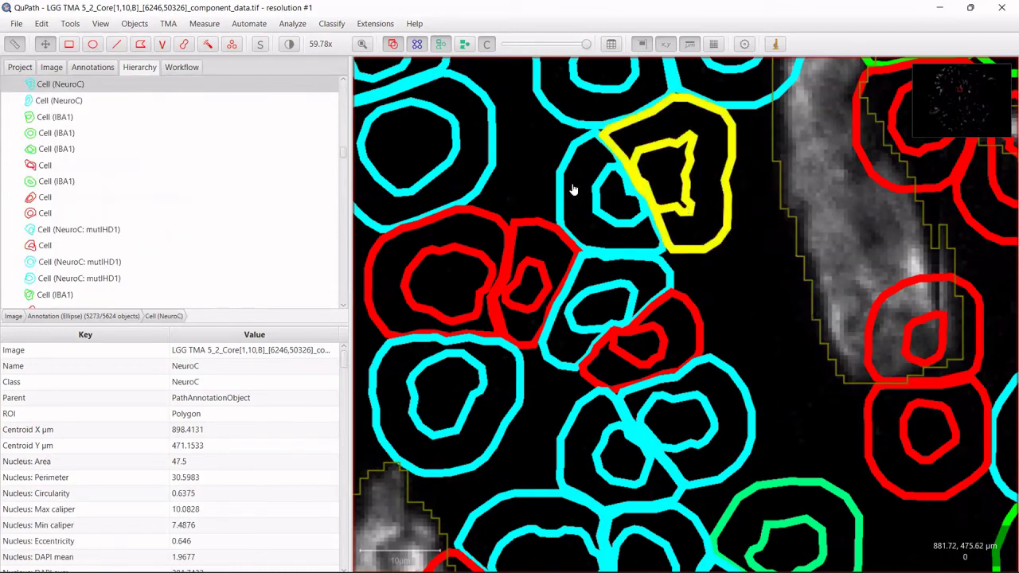
pyautogui.click(344, 364)
pyautogui.moveTo(343, 363); pyautogui.dragTo(342, 393)
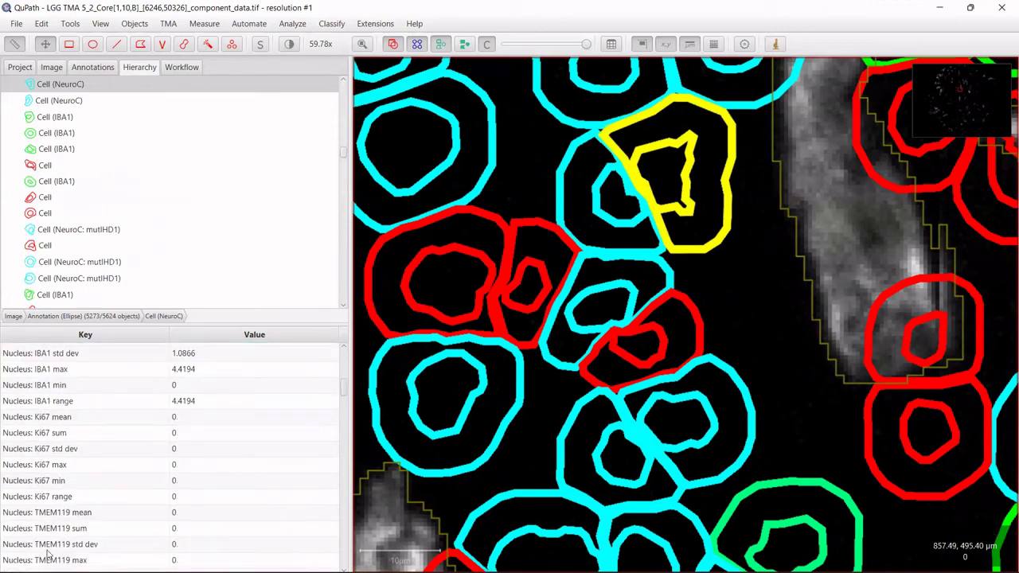
pyautogui.moveTo(262, 321); pyautogui.dragTo(277, 206)
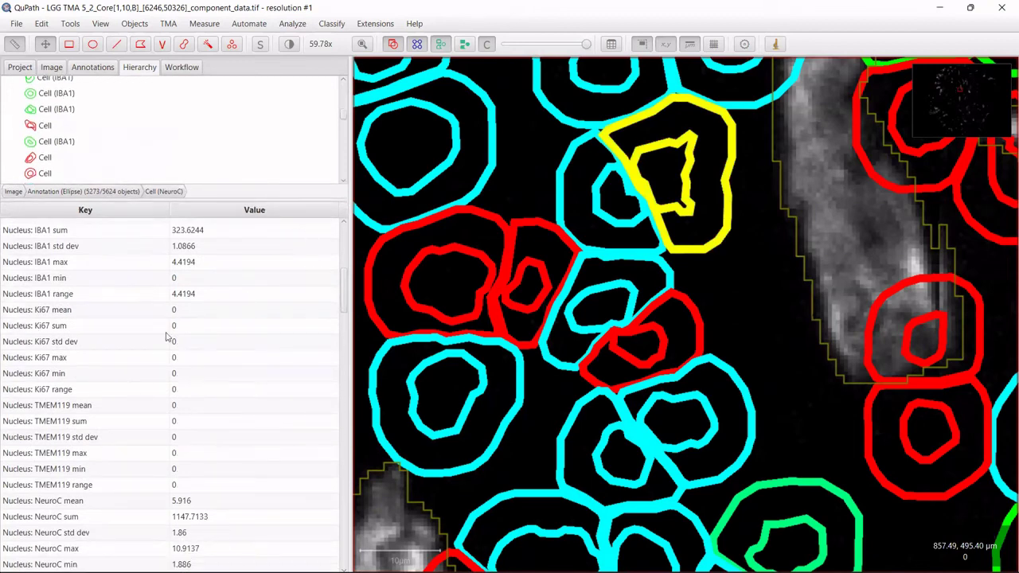
pyautogui.moveTo(346, 289); pyautogui.dragTo(339, 557)
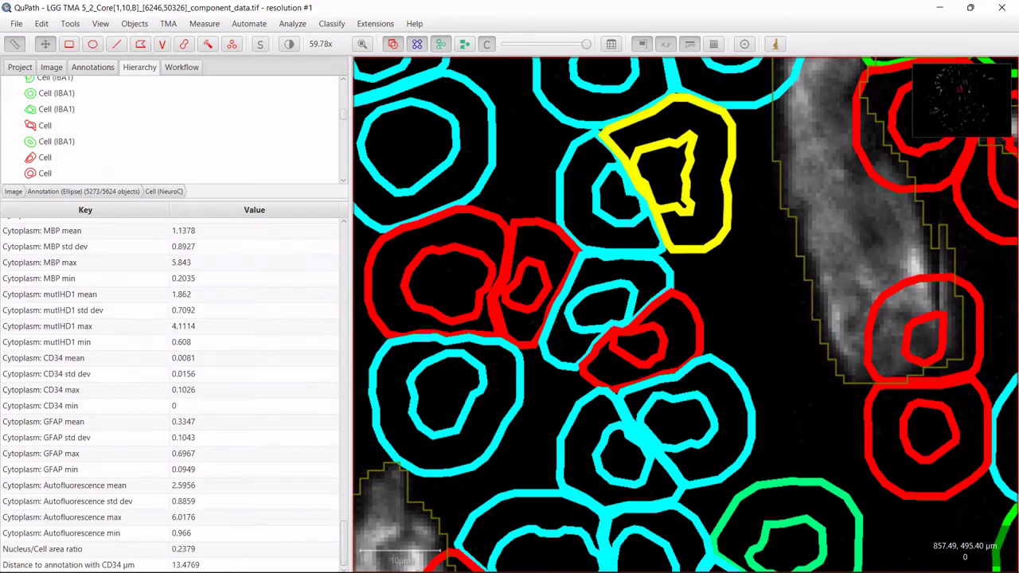
pyautogui.click(79, 564)
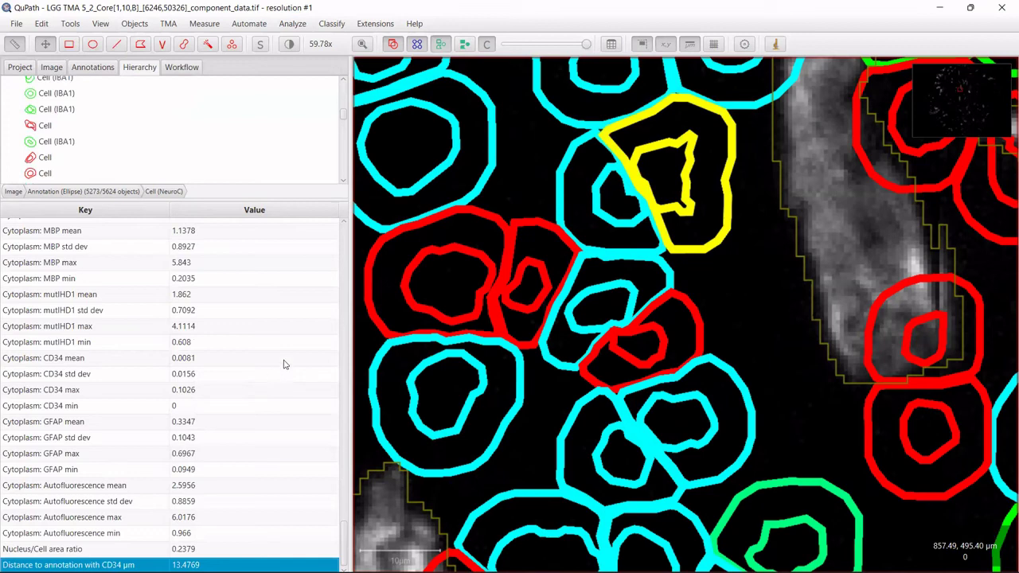
pyautogui.click(428, 306)
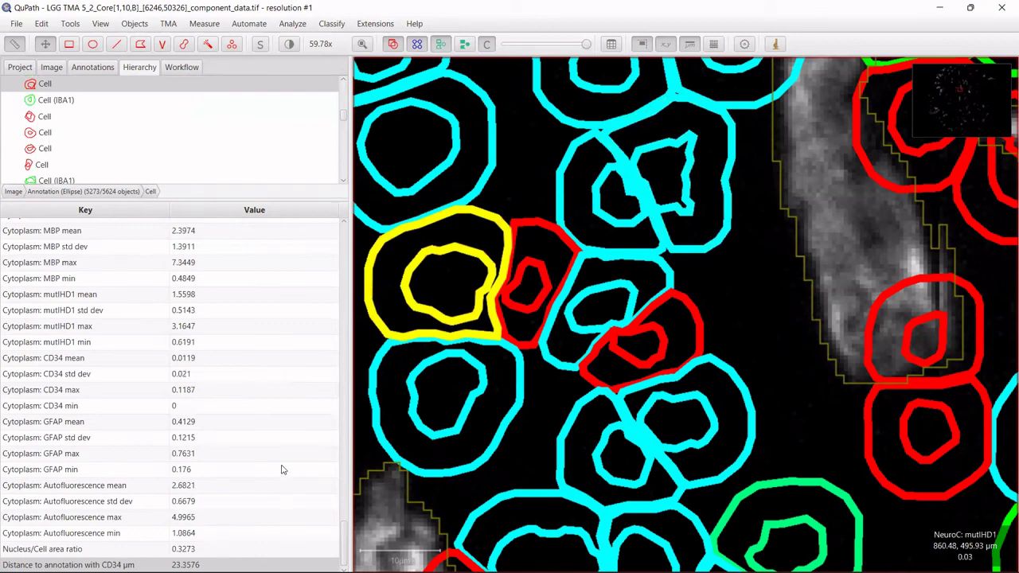
# Open the detection measurements in a widened table, sort them by name, review the distance to CD34 annotations and close the table.
pyautogui.click(204, 23)
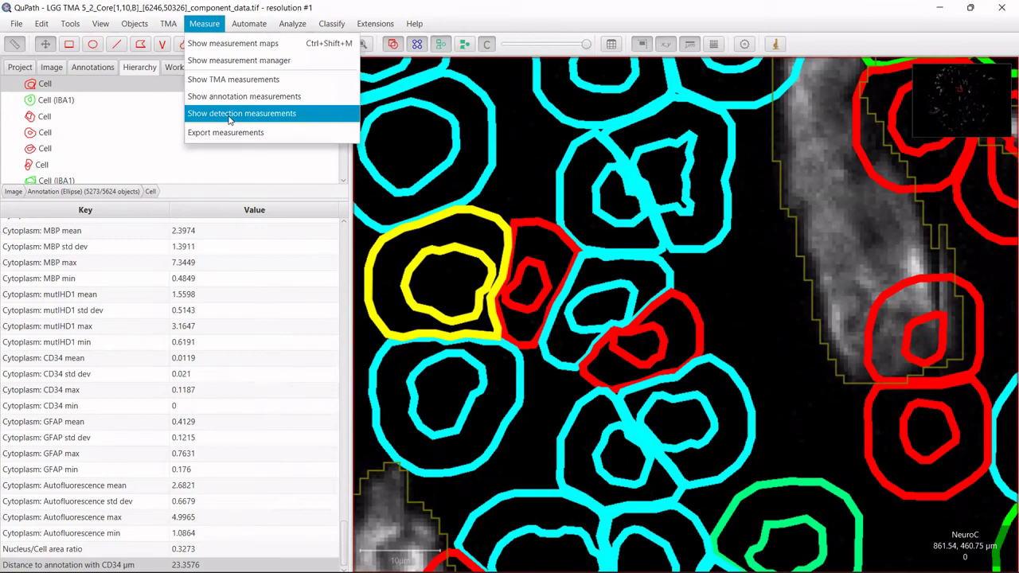
pyautogui.click(229, 116)
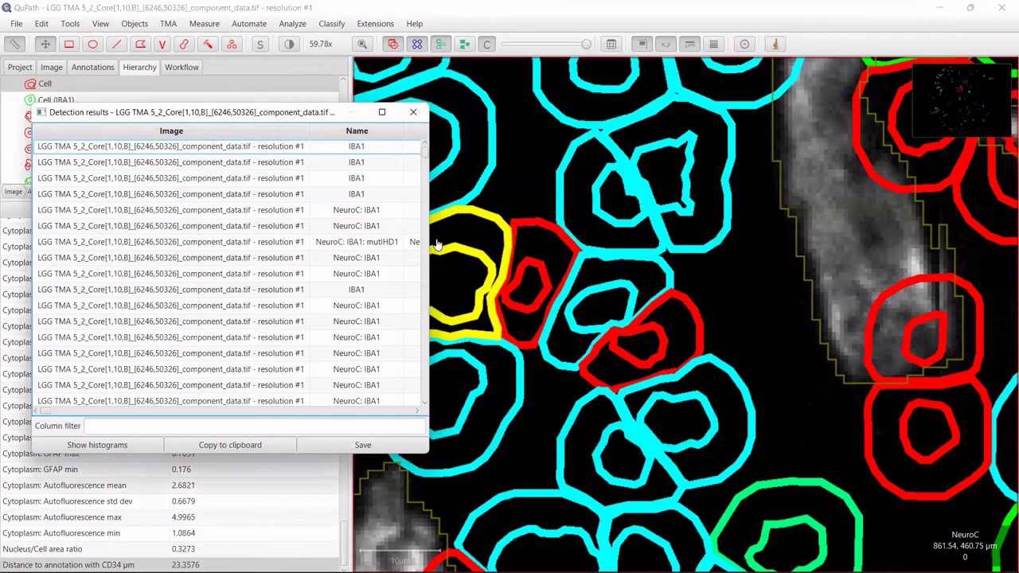
pyautogui.moveTo(432, 240); pyautogui.dragTo(912, 241)
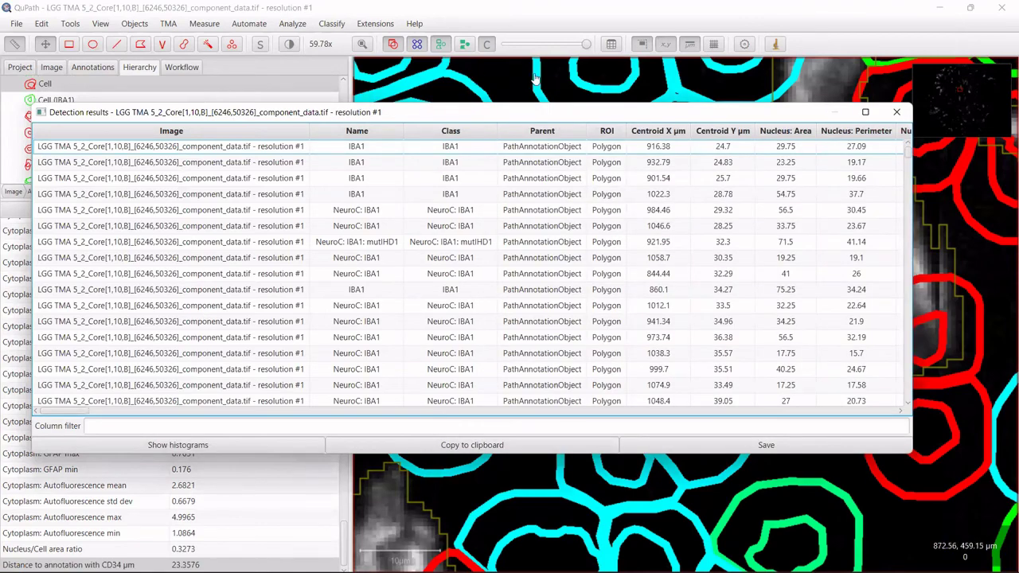
pyautogui.click(377, 132)
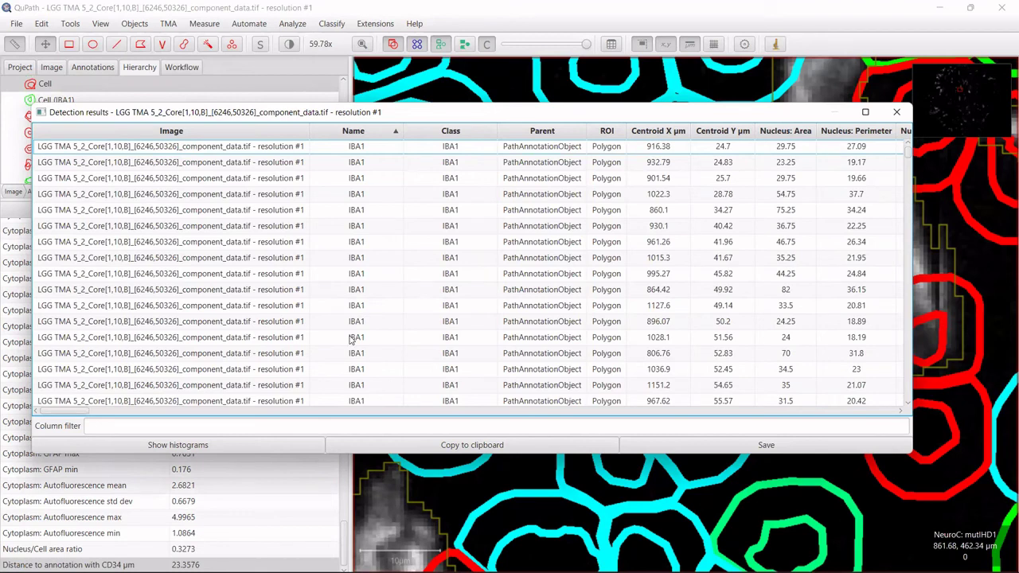
pyautogui.scroll(-3, 350, 340)
pyautogui.scroll(3, 350, 340)
pyautogui.moveTo(69, 415); pyautogui.dragTo(879, 119)
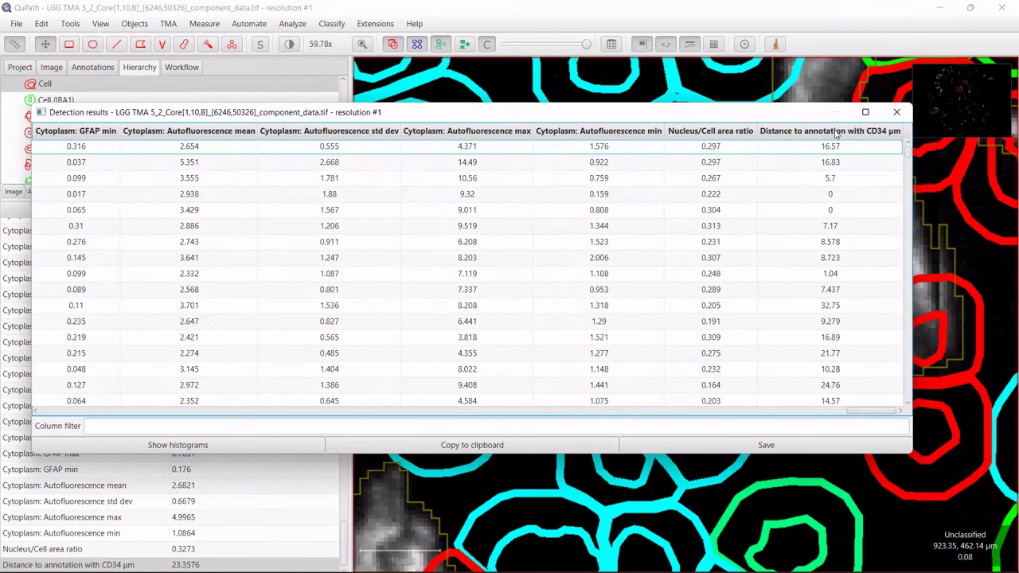
pyautogui.click(897, 112)
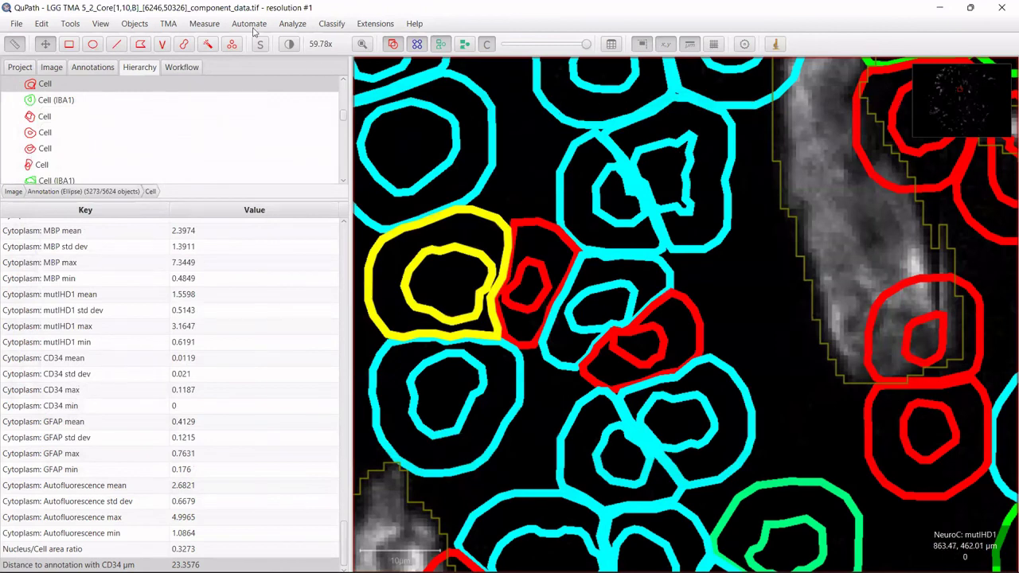
# Run Detect centroid distances 2D on the cells, splitting multi-part classifications.
pyautogui.click(292, 23)
pyautogui.moveTo(310, 113)
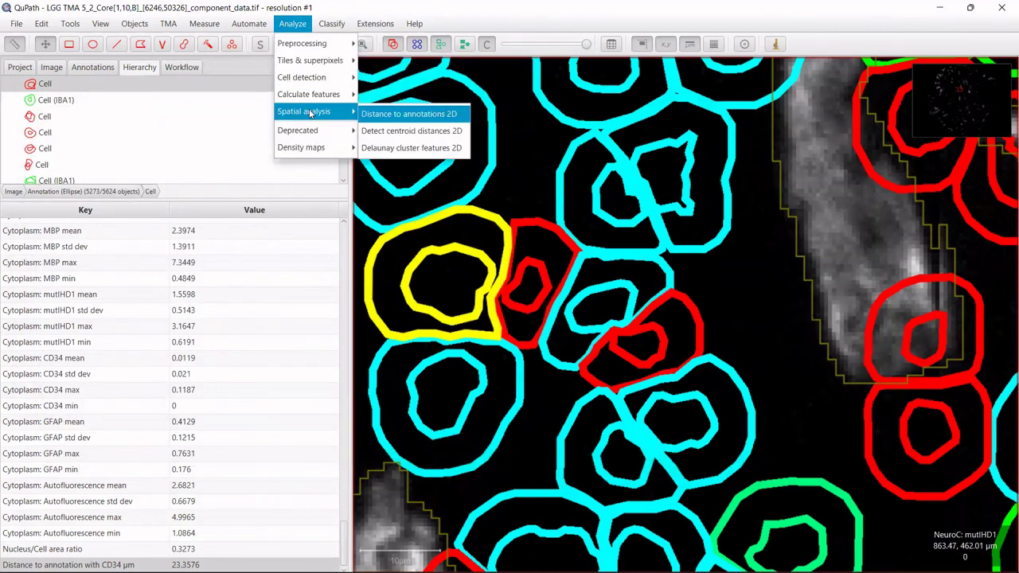
pyautogui.click(373, 133)
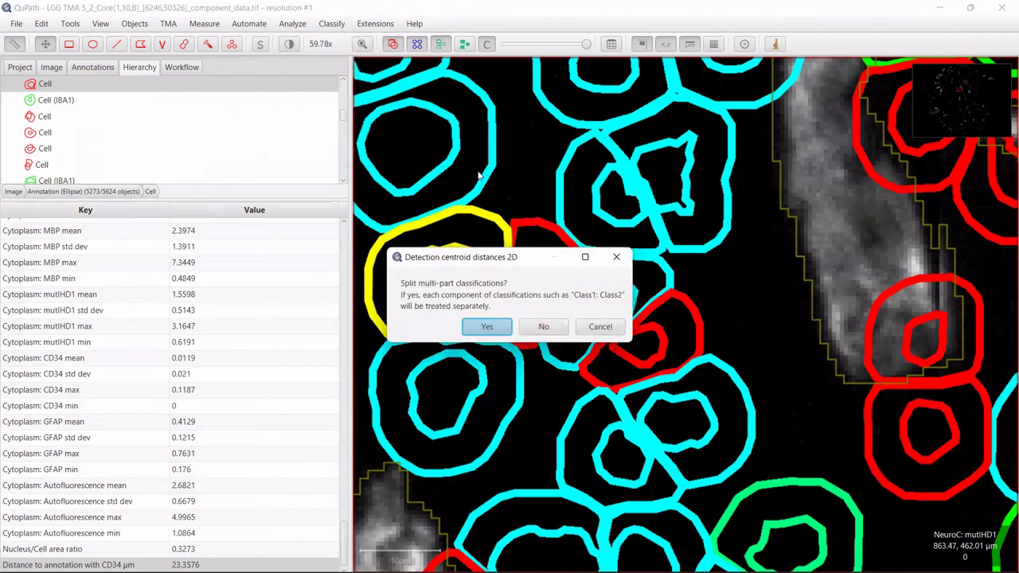
pyautogui.click(487, 327)
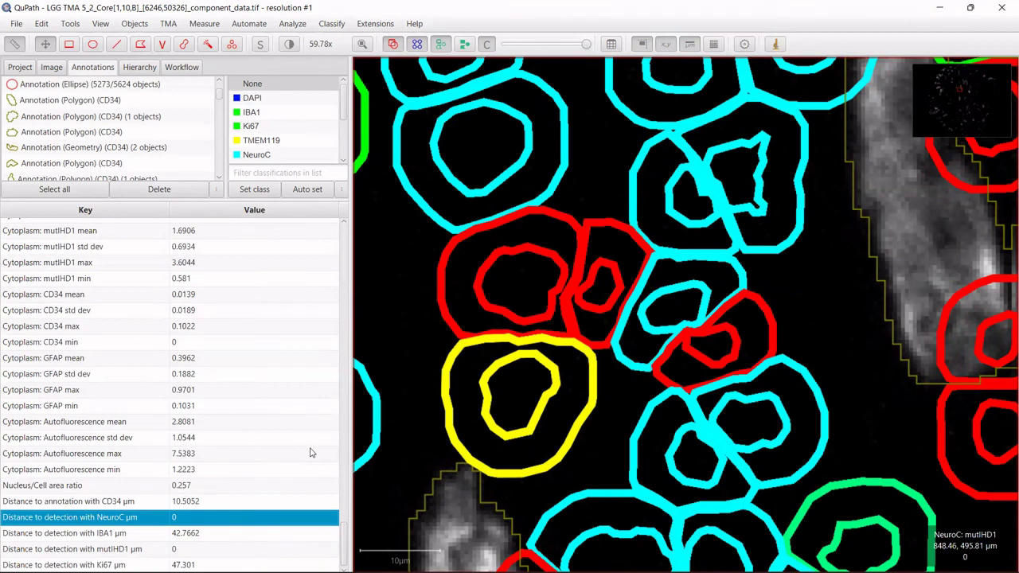
# Review the selected cell's distances to CD34 annotations and to NeuroC and IBA1 detections.
pyautogui.click(96, 503)
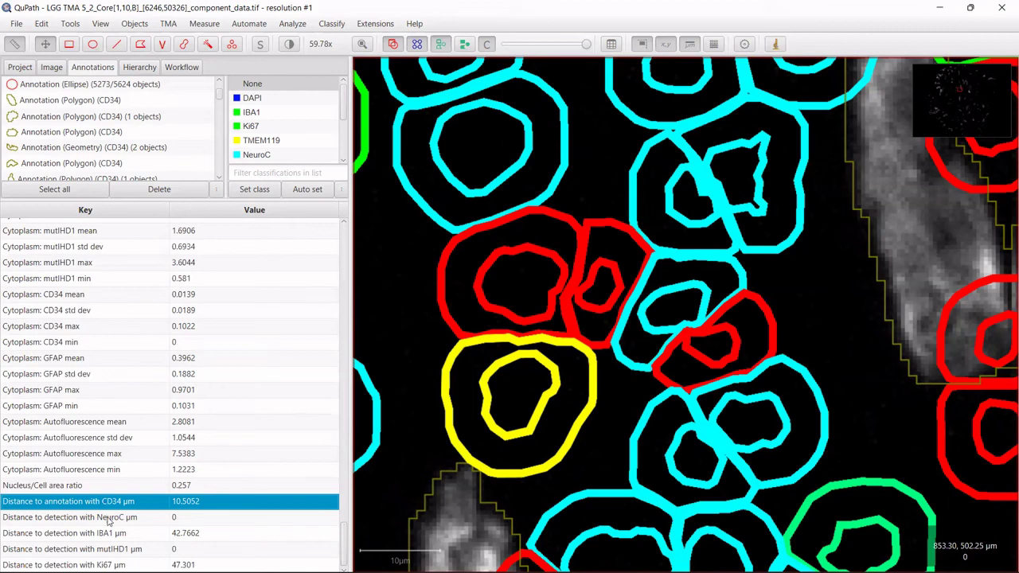
pyautogui.click(109, 521)
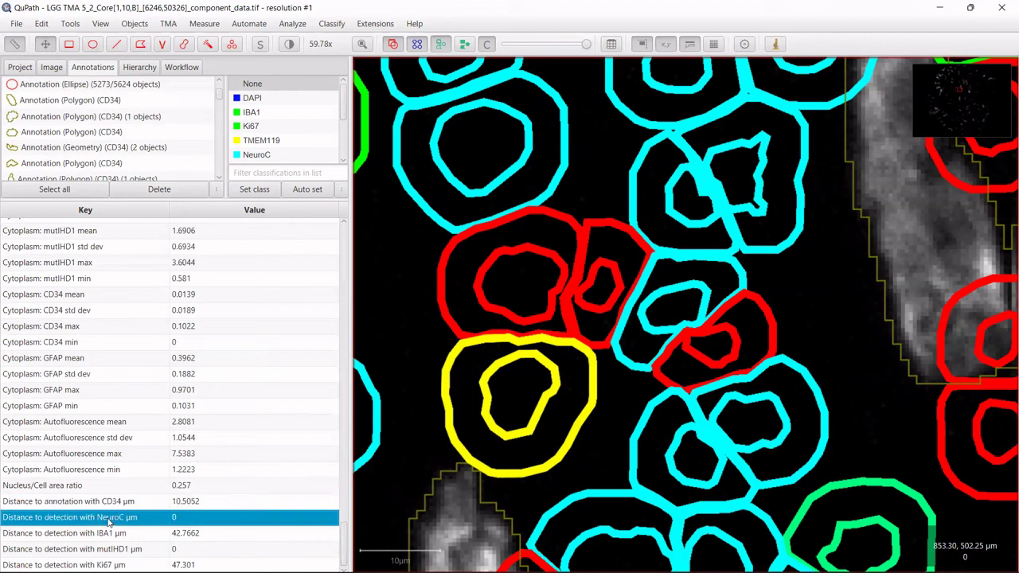
pyautogui.click(147, 535)
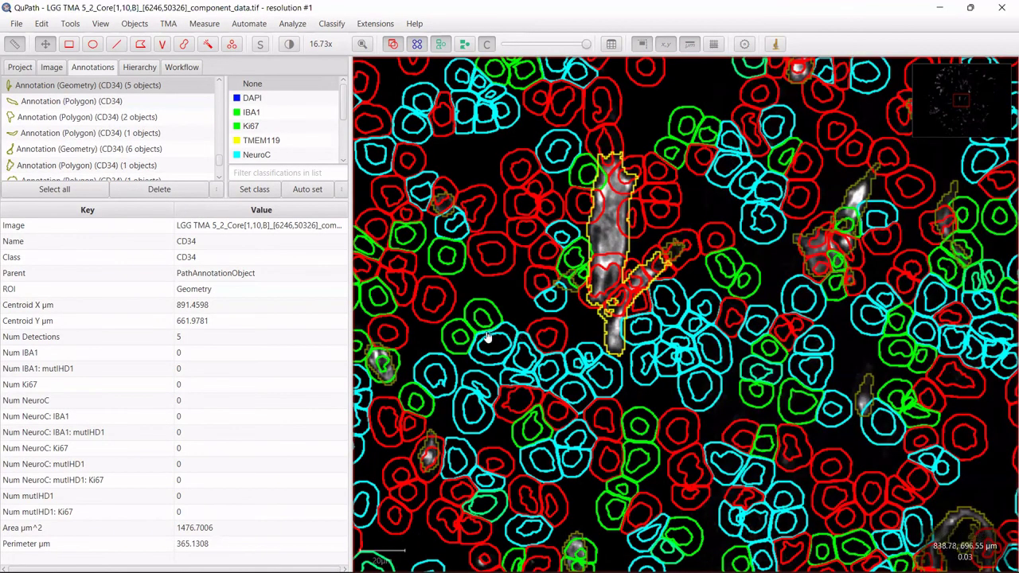
# Set up a GeoJSON export of all objects with Pretty JSON enabled, keeping the FeatureCollection option.
pyautogui.click(16, 24)
pyautogui.moveTo(47, 206)
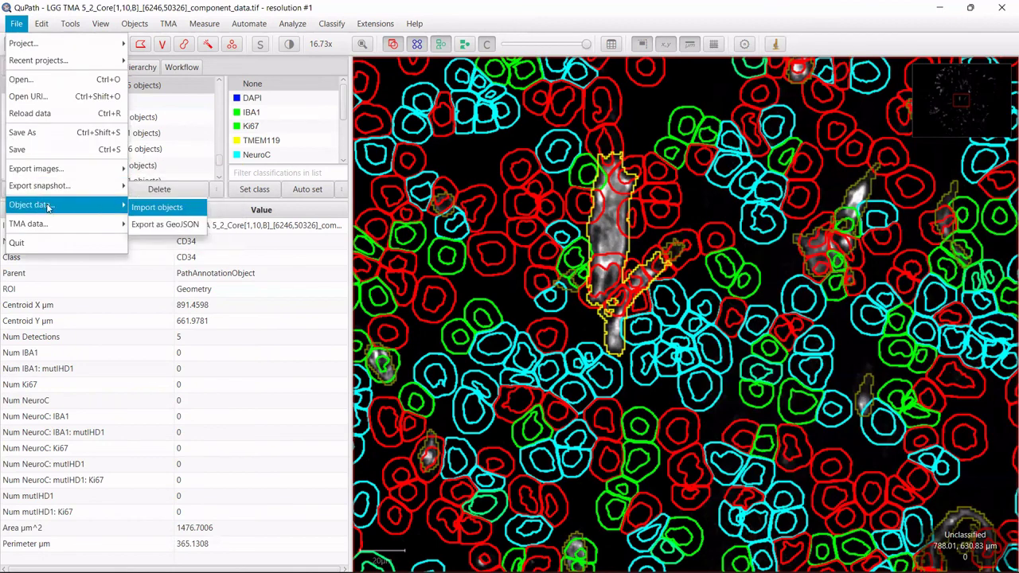
pyautogui.click(162, 226)
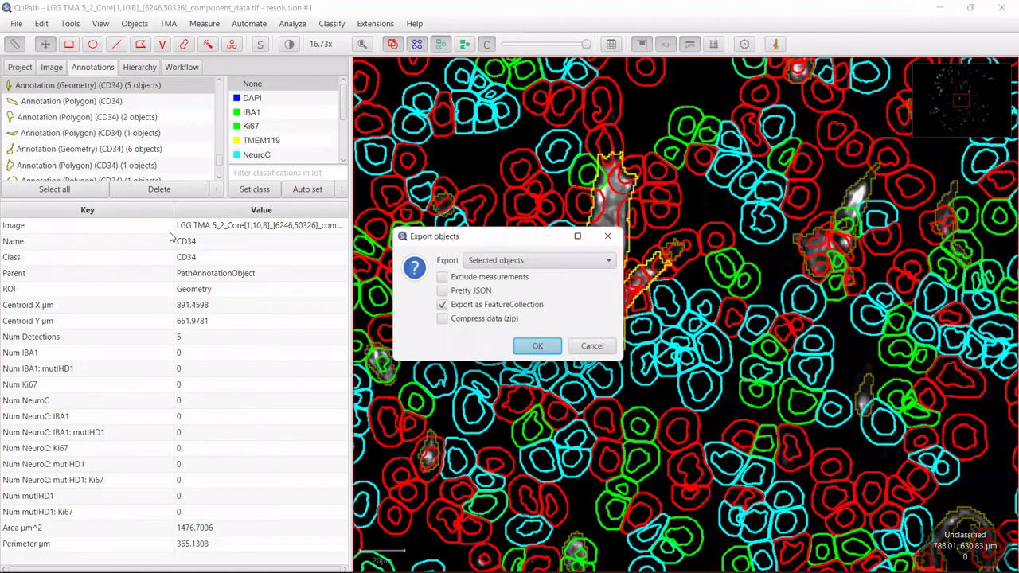
pyautogui.click(472, 261)
pyautogui.click(477, 280)
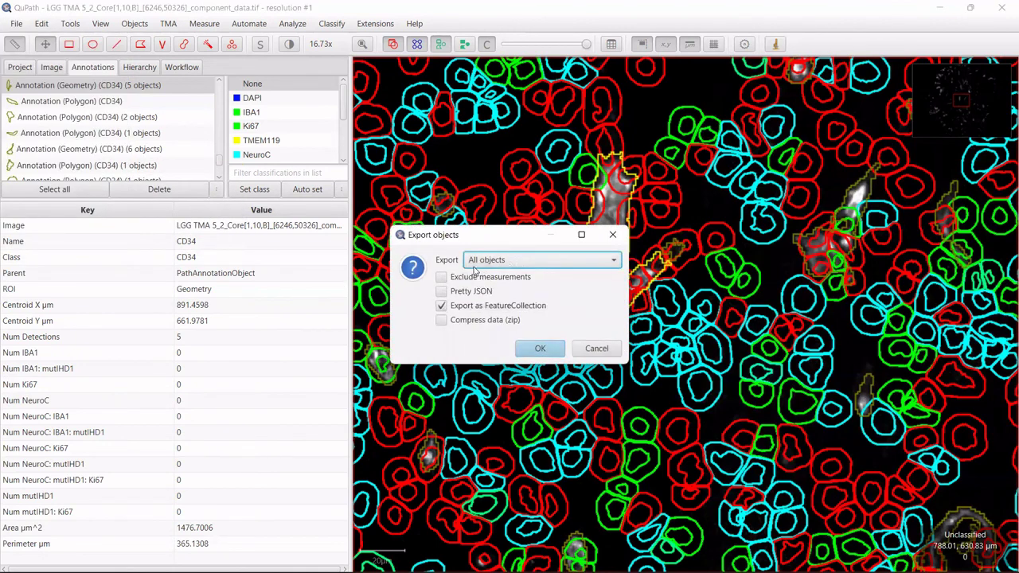
pyautogui.click(445, 294)
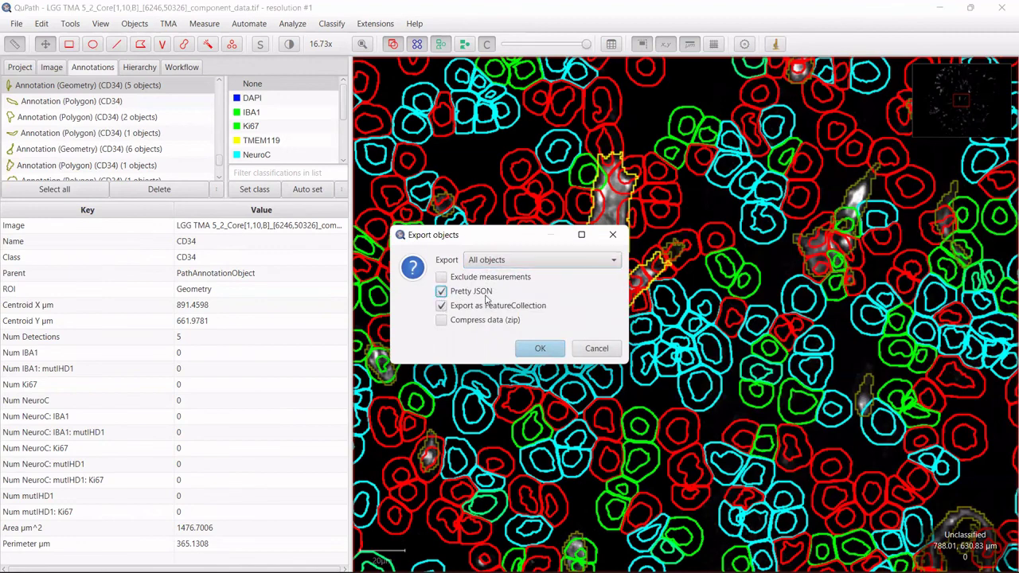